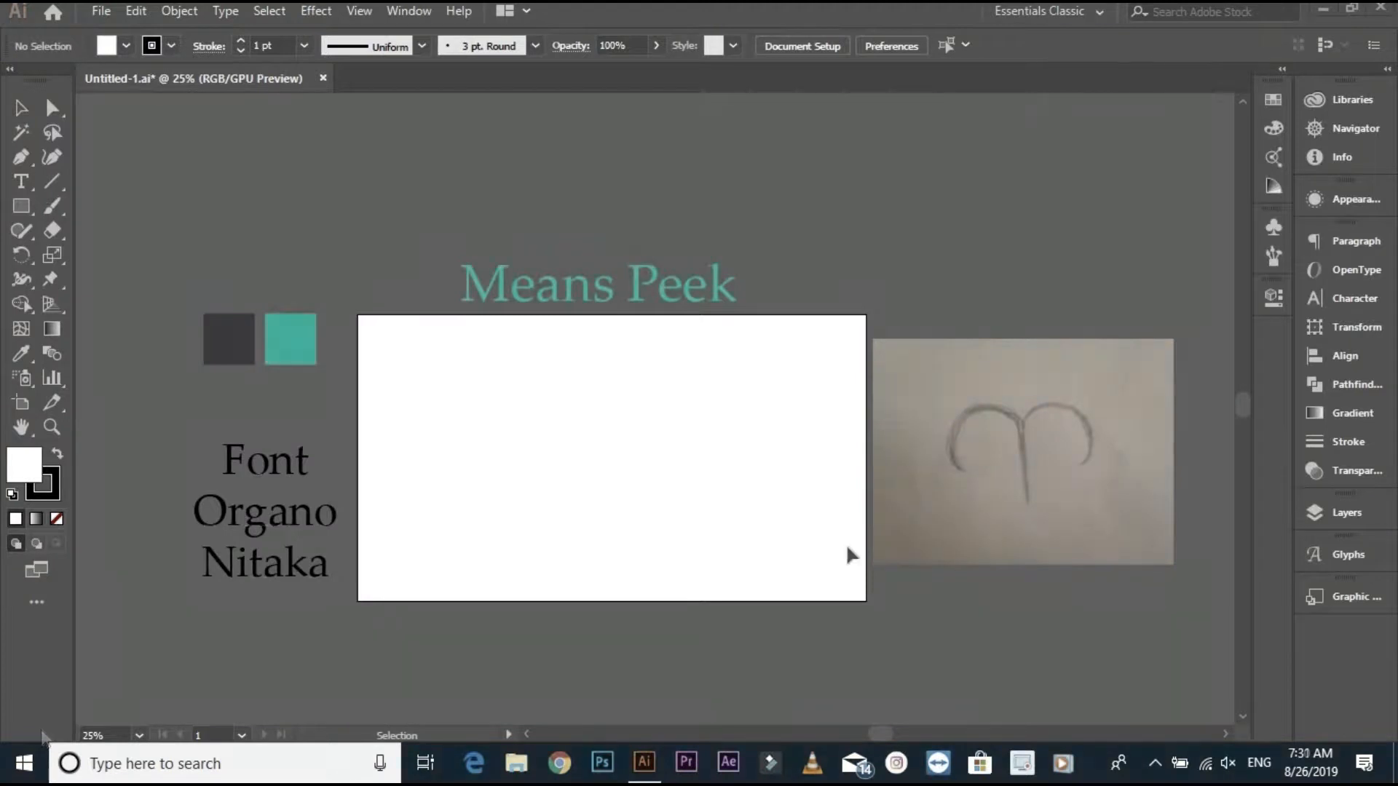
# Step: Draw a circle about 204 px wide over the sketch's left loop and remove its fill
pyautogui.press('h')
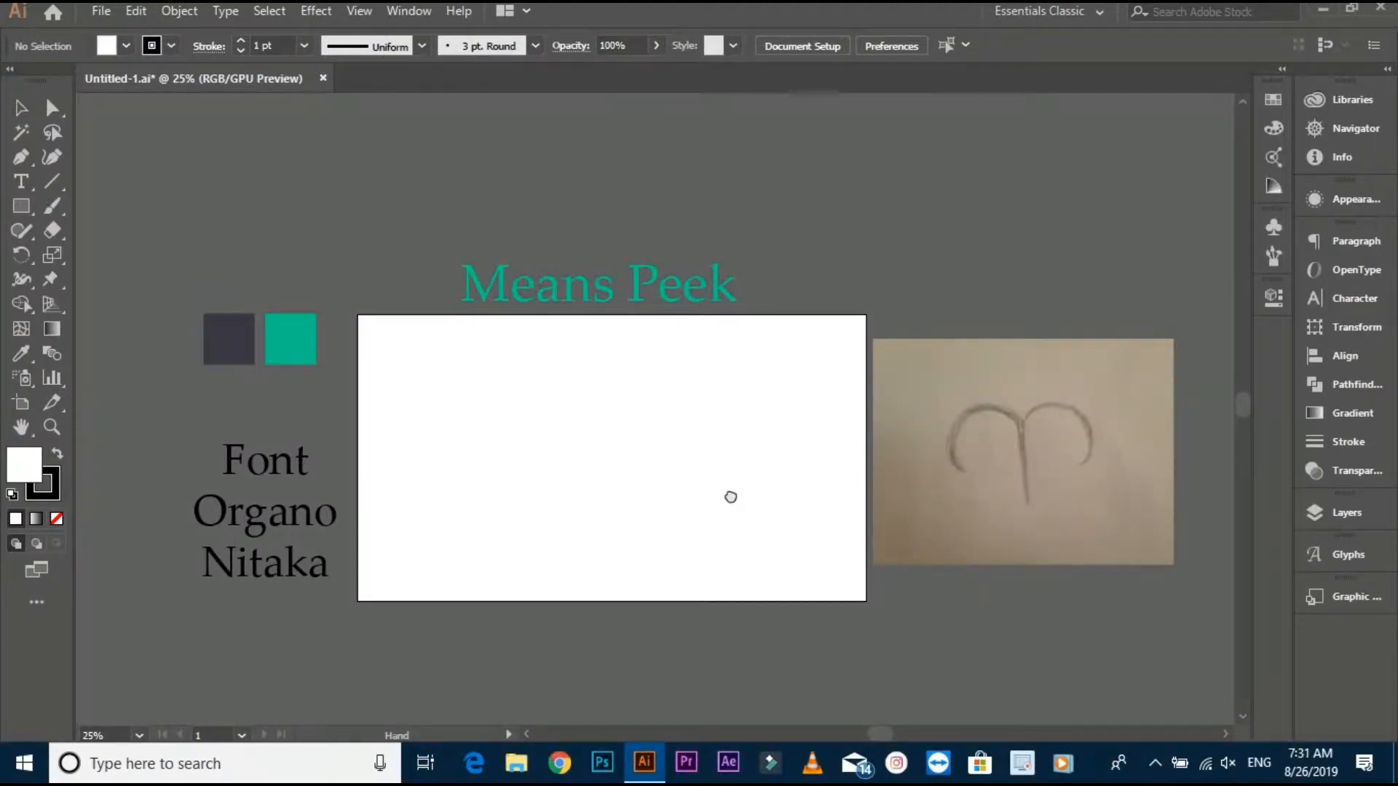
pyautogui.moveTo(731, 498); pyautogui.dragTo(436, 487)
pyautogui.scroll(4, 763, 452)
pyautogui.moveTo(765, 447); pyautogui.dragTo(773, 446)
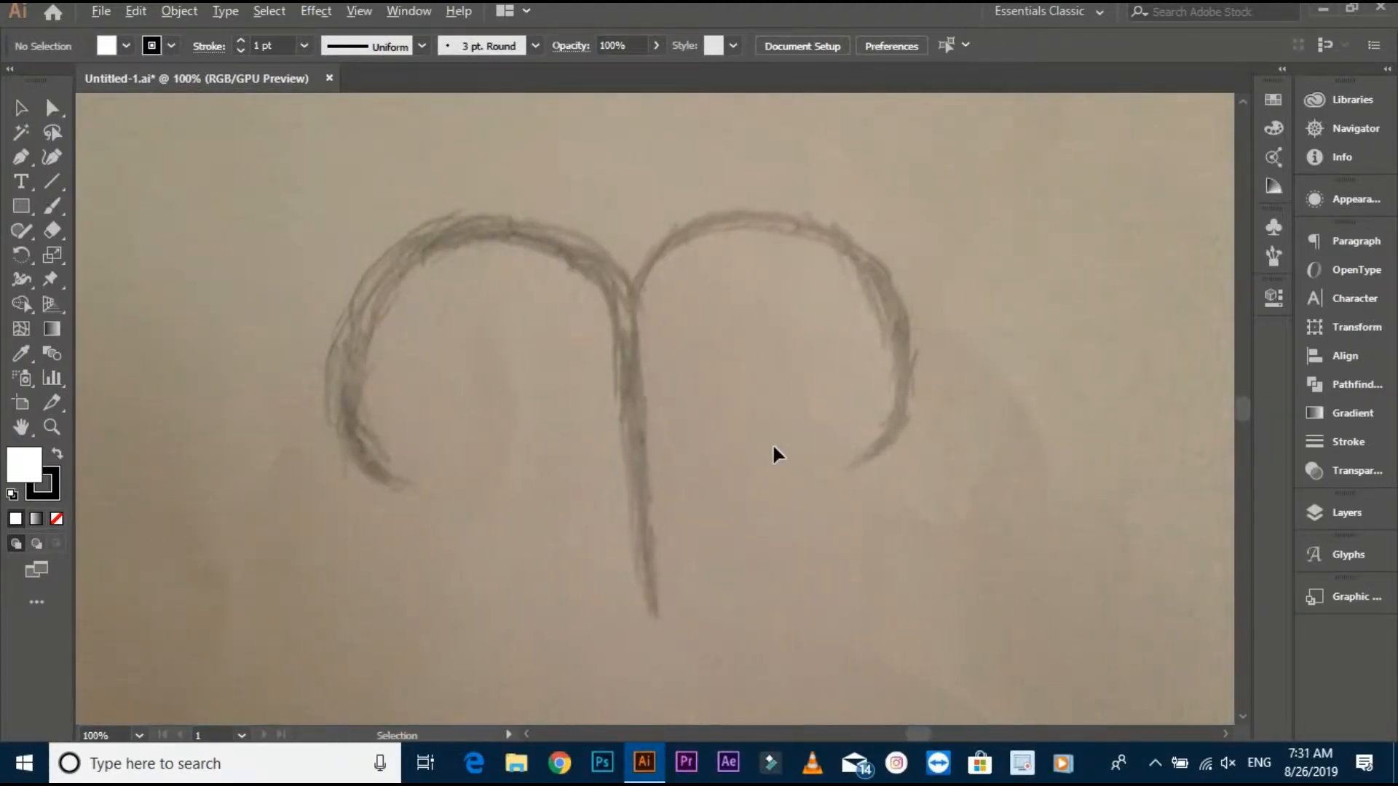
pyautogui.scroll(-1, 773, 447)
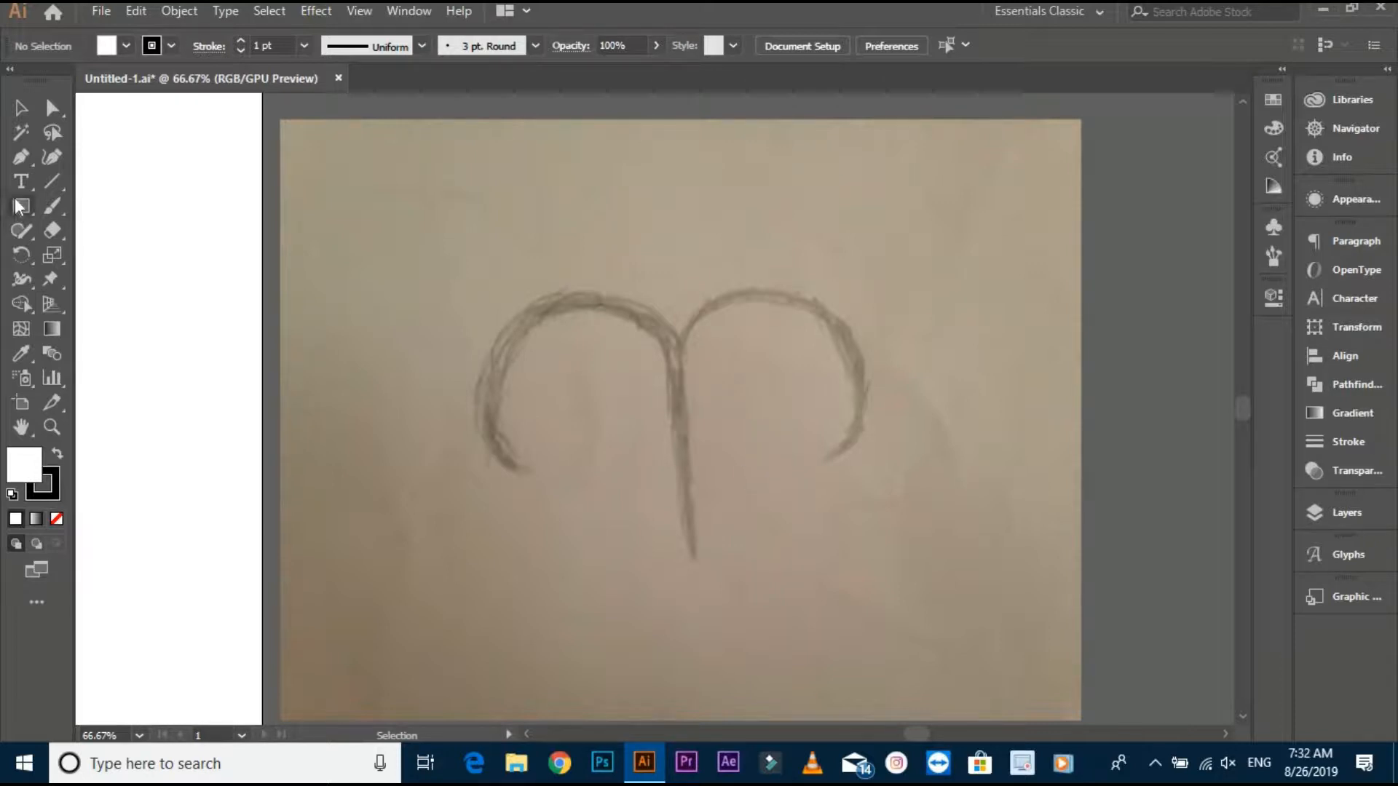
pyautogui.moveTo(18, 208); pyautogui.dragTo(181, 261)
pyautogui.moveTo(576, 386); pyautogui.dragTo(683, 493)
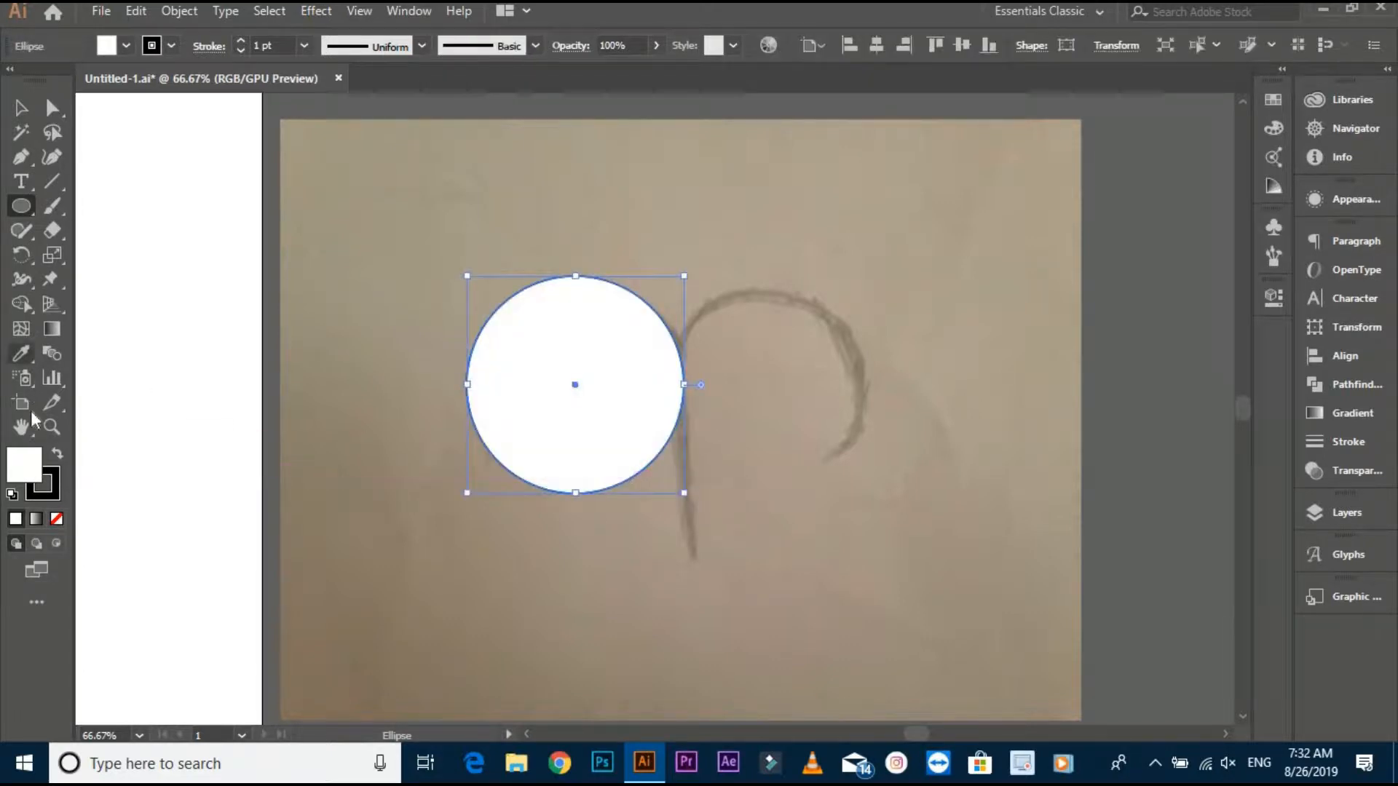
pyautogui.click(57, 518)
# Step: Move the circle so its upper curve lines up with the sketch's left loop
pyautogui.click(21, 108)
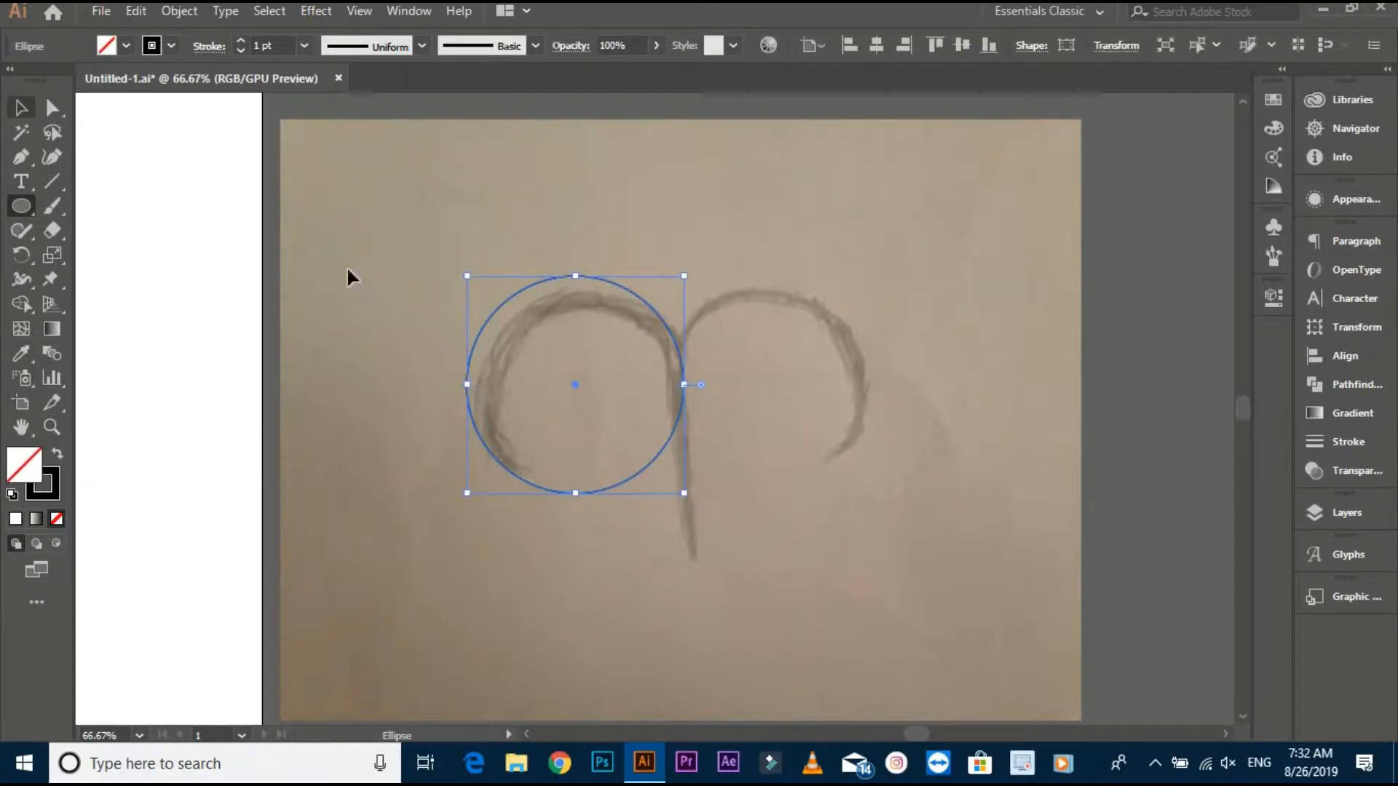
pyautogui.click(569, 372)
pyautogui.moveTo(576, 384); pyautogui.dragTo(587, 403)
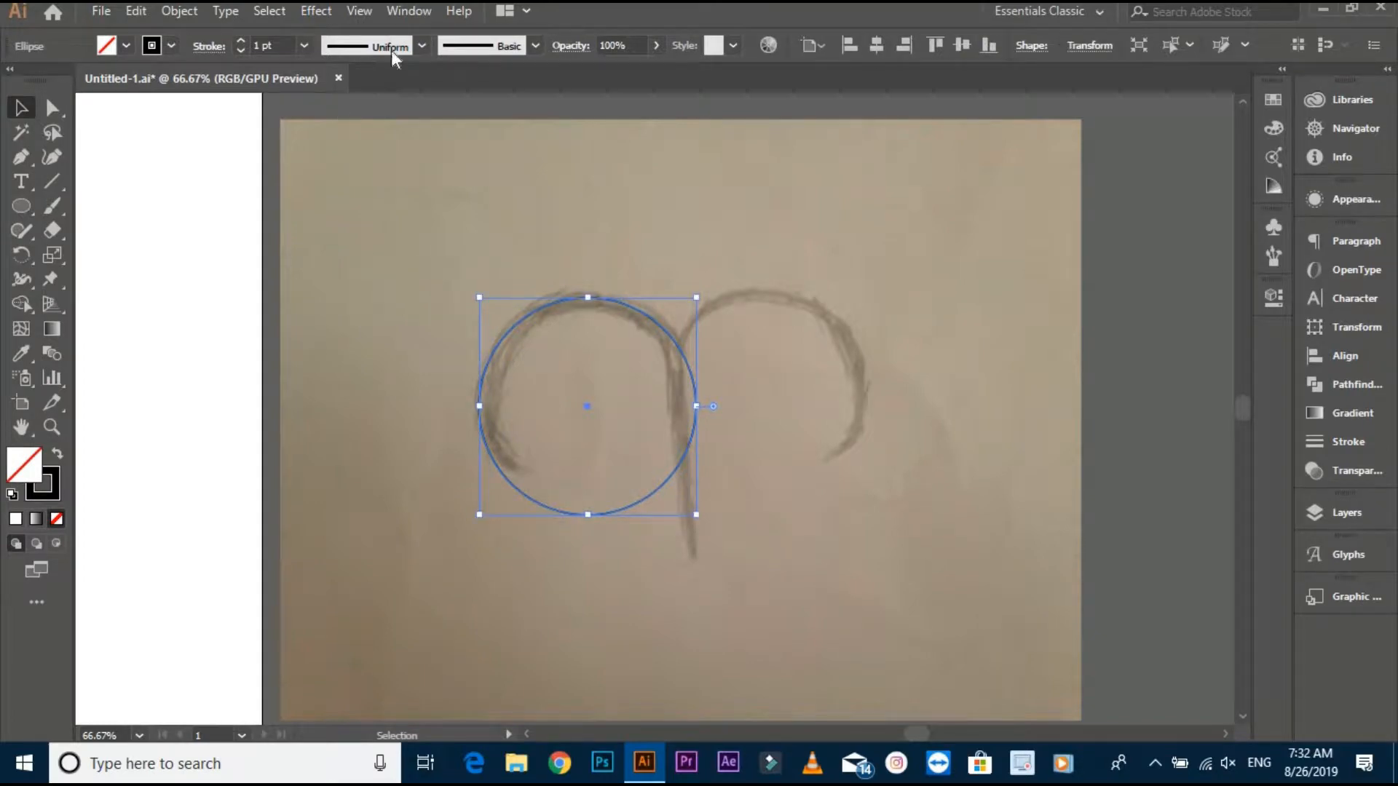
# Step: Set the circle's stroke weight to 20 pt
pyautogui.click(304, 45)
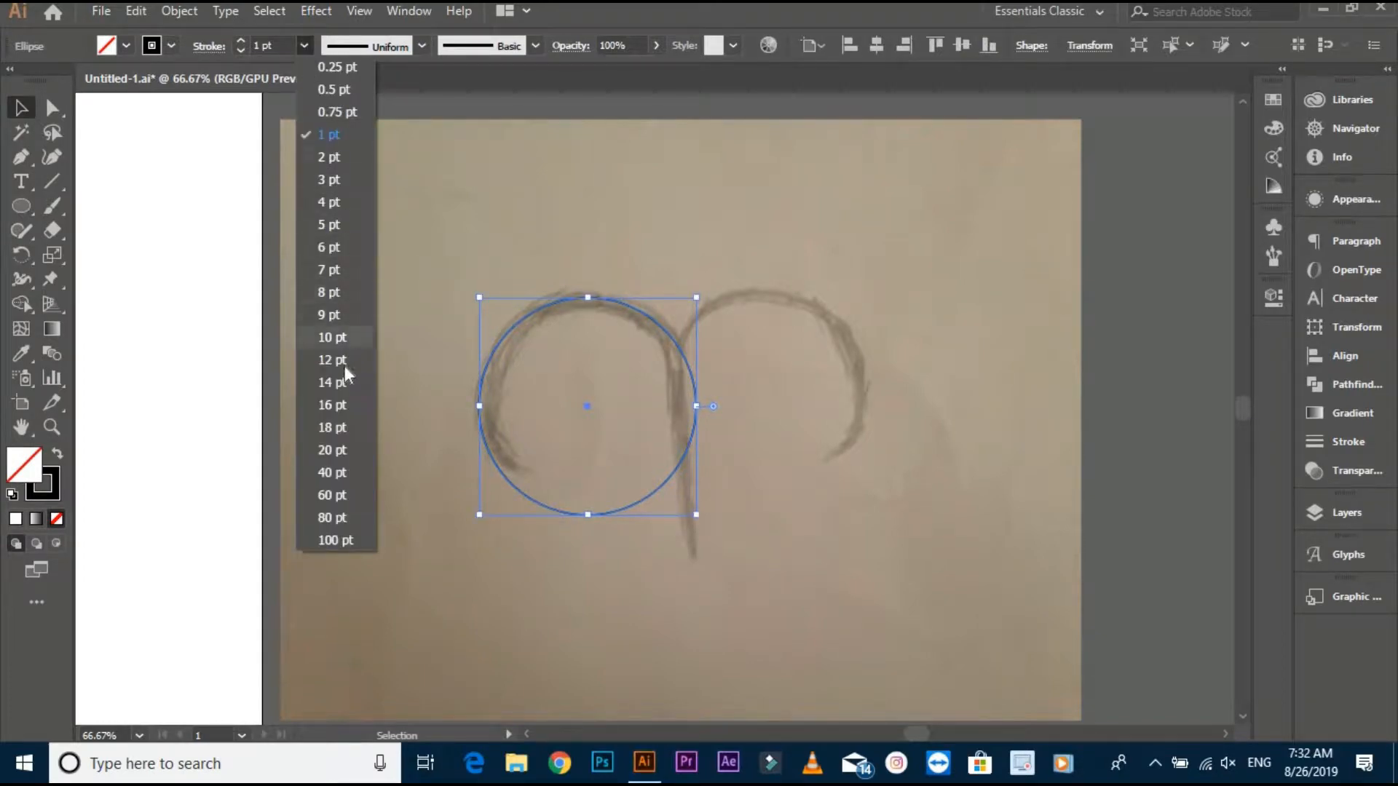
pyautogui.click(333, 428)
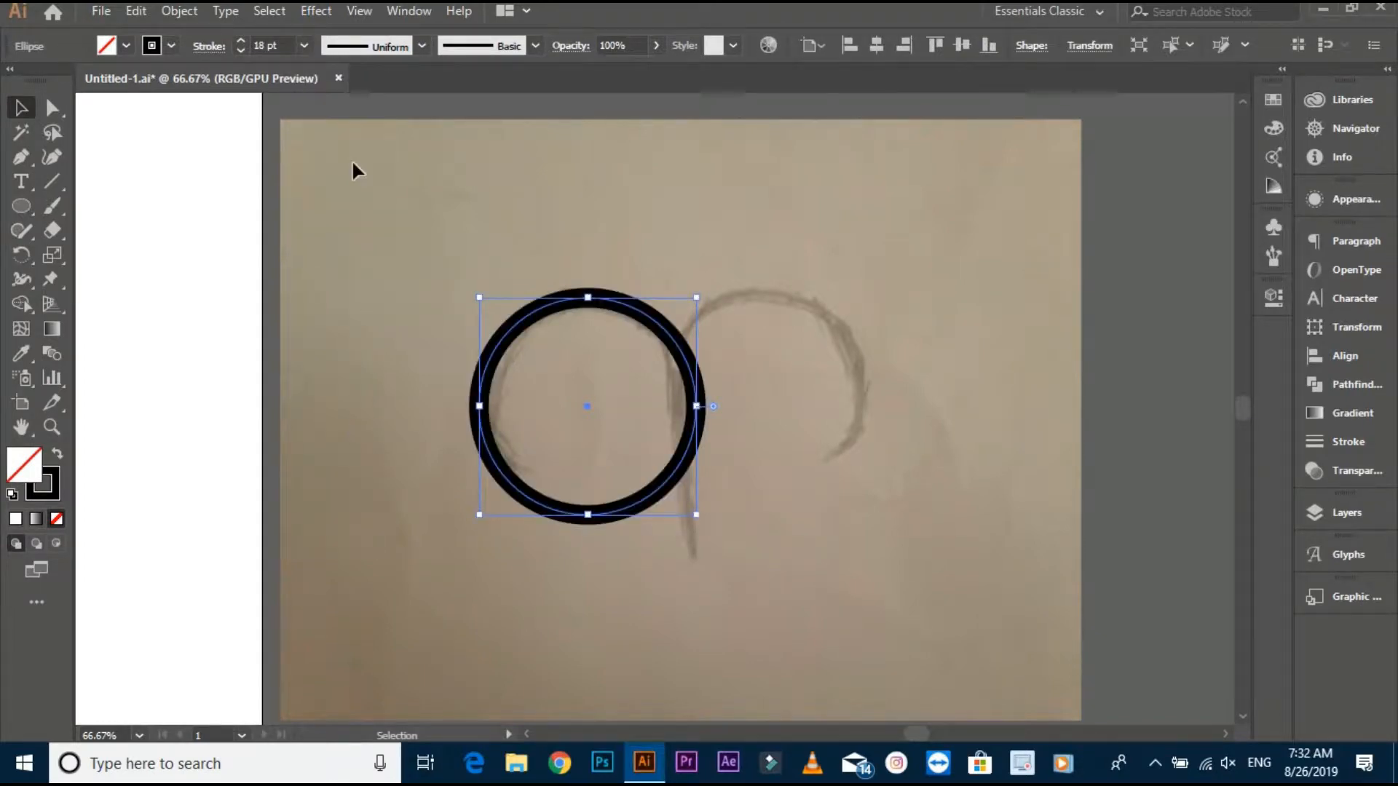
pyautogui.click(304, 46)
pyautogui.click(338, 447)
pyautogui.click(370, 248)
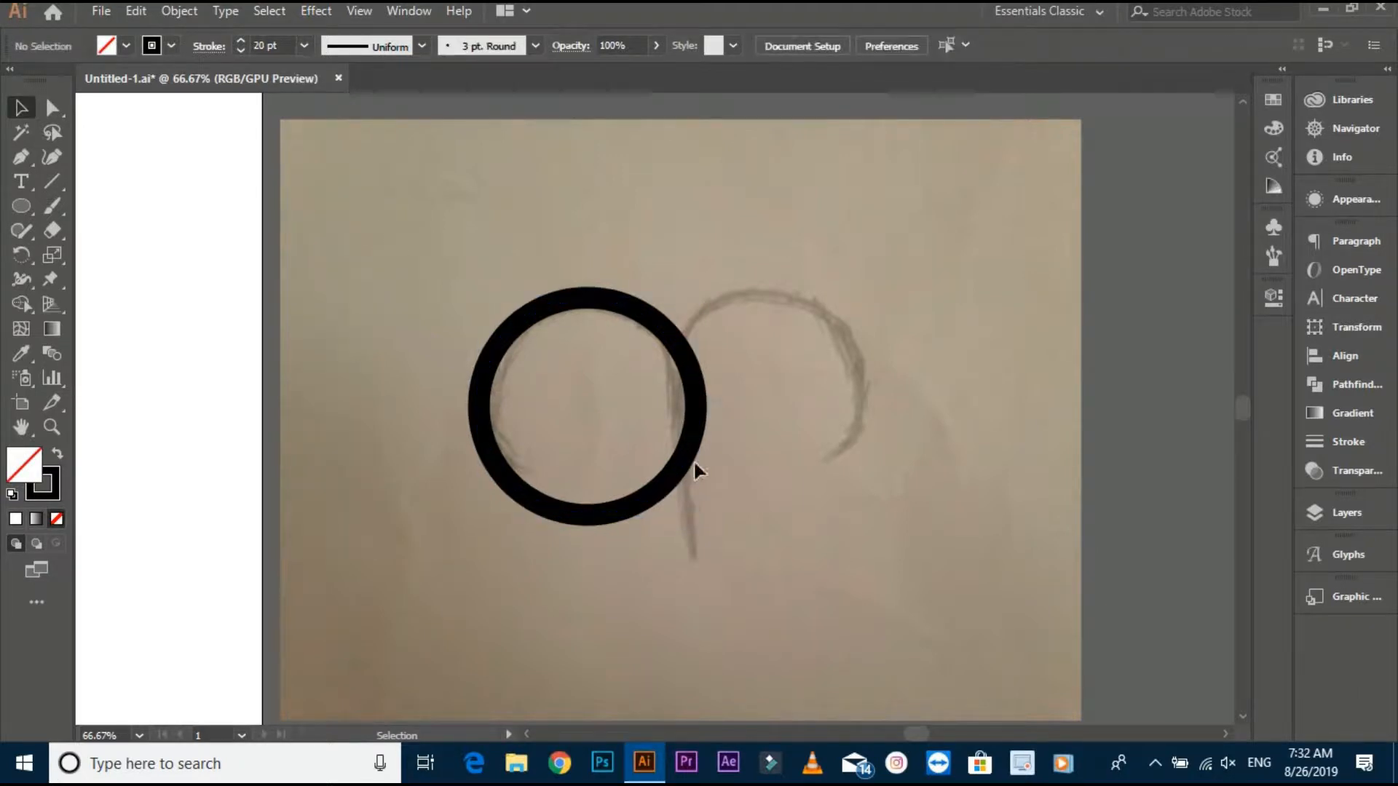
# Step: Duplicate the circle horizontally to the right so the two circles' paths touch over the sketch
pyautogui.click(695, 459)
pyautogui.moveTo(584, 409); pyautogui.dragTo(798, 425)
pyautogui.click(561, 246)
pyautogui.moveTo(543, 280); pyautogui.dragTo(514, 284)
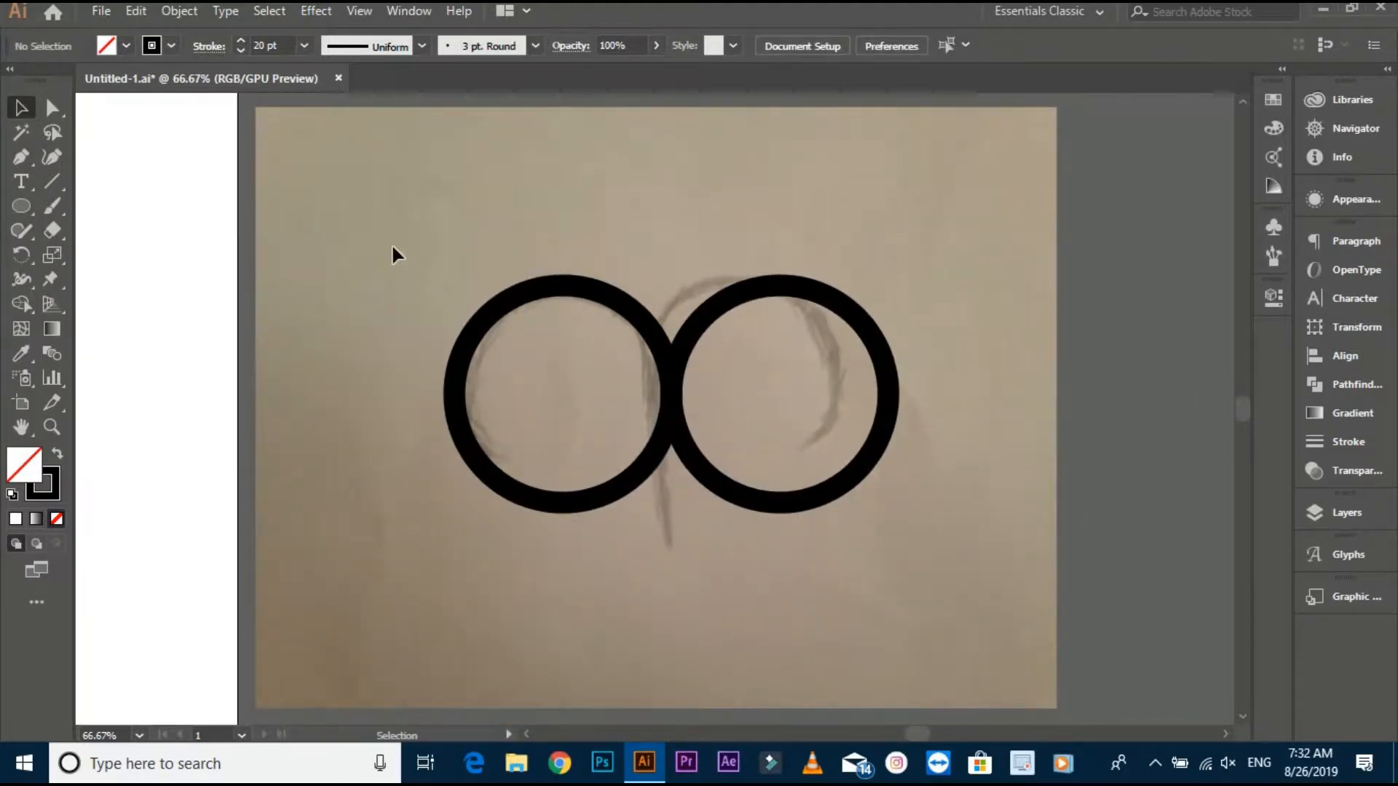
# Step: Expand the strokes of both circles into filled ring shapes
pyautogui.moveTo(391, 243); pyautogui.dragTo(892, 460)
pyautogui.scroll(1, 681, 405)
pyautogui.scroll(3, 680, 404)
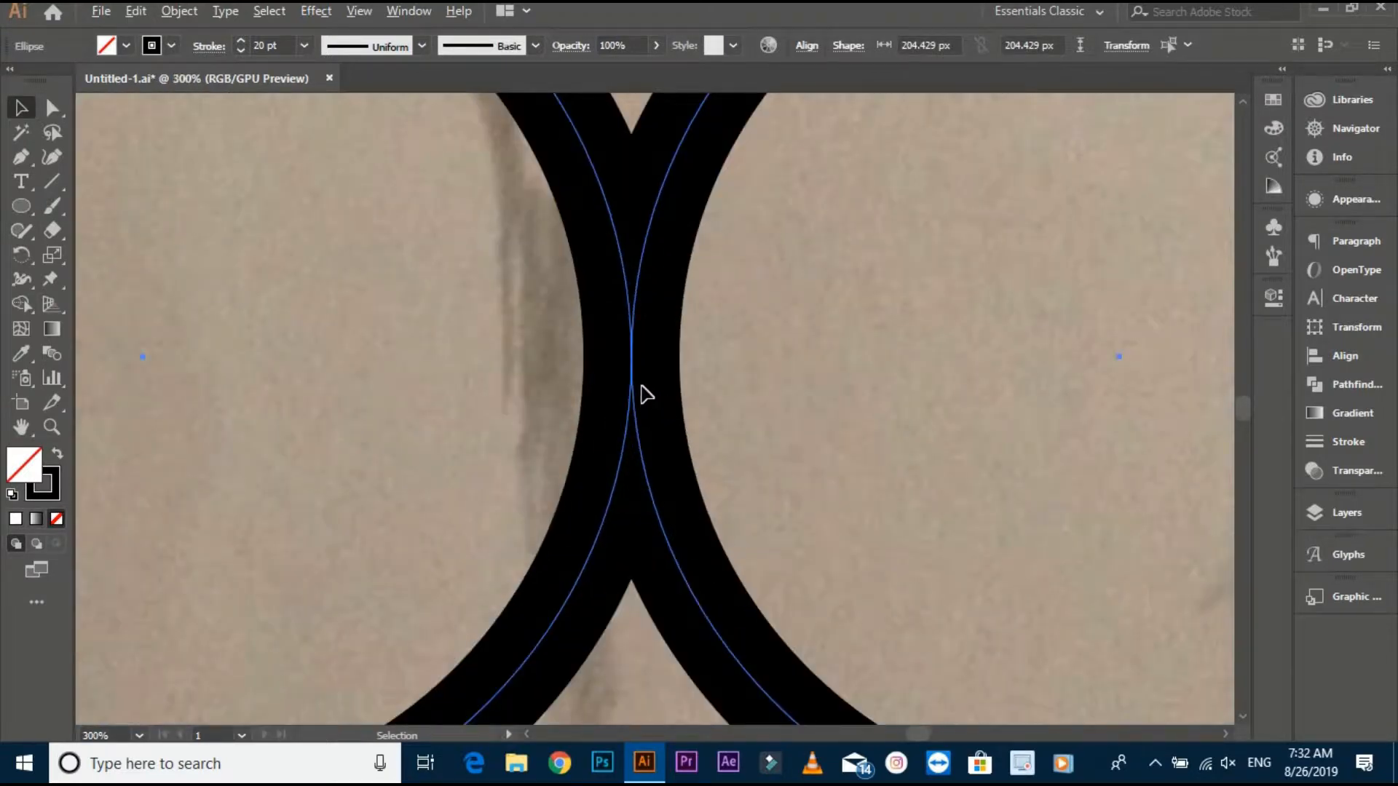
pyautogui.scroll(-3, 643, 381)
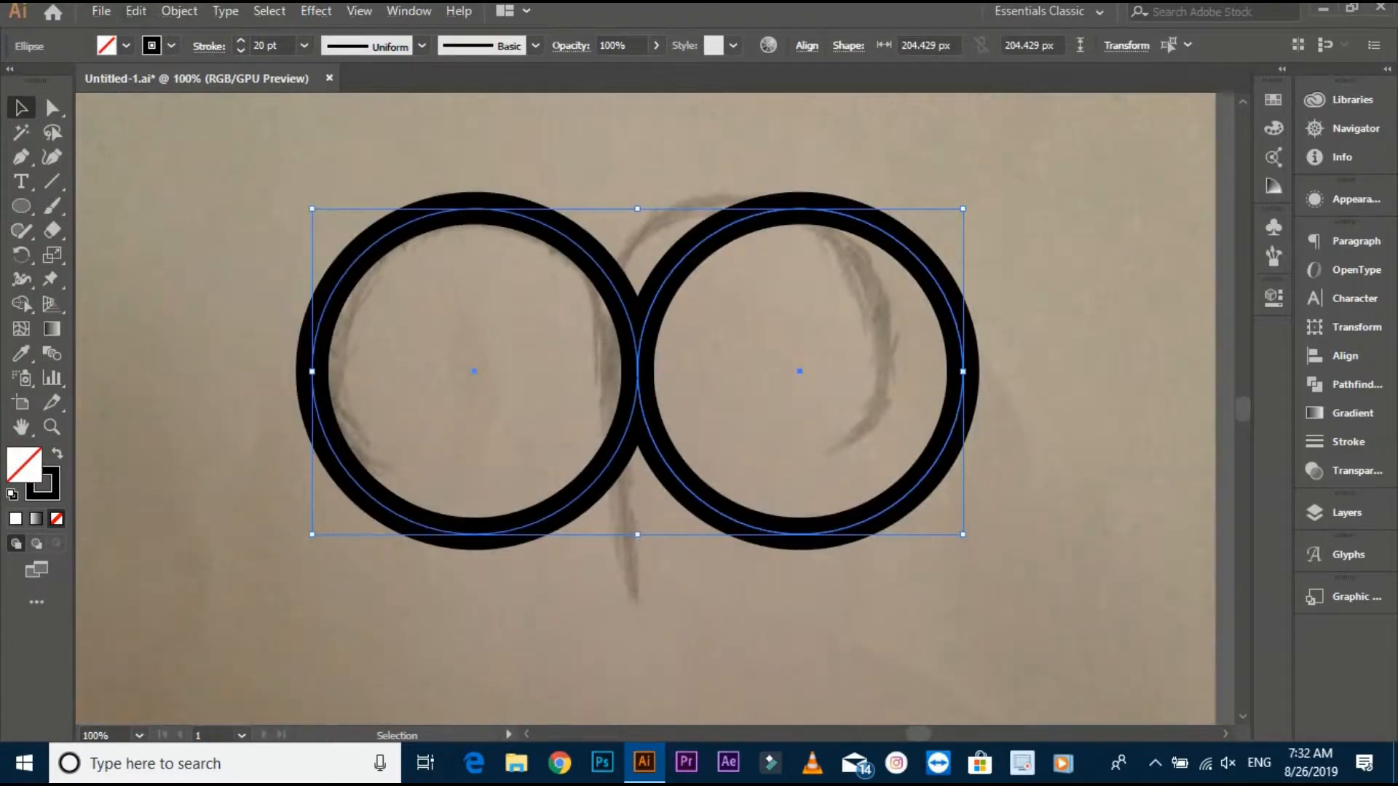
pyautogui.click(191, 20)
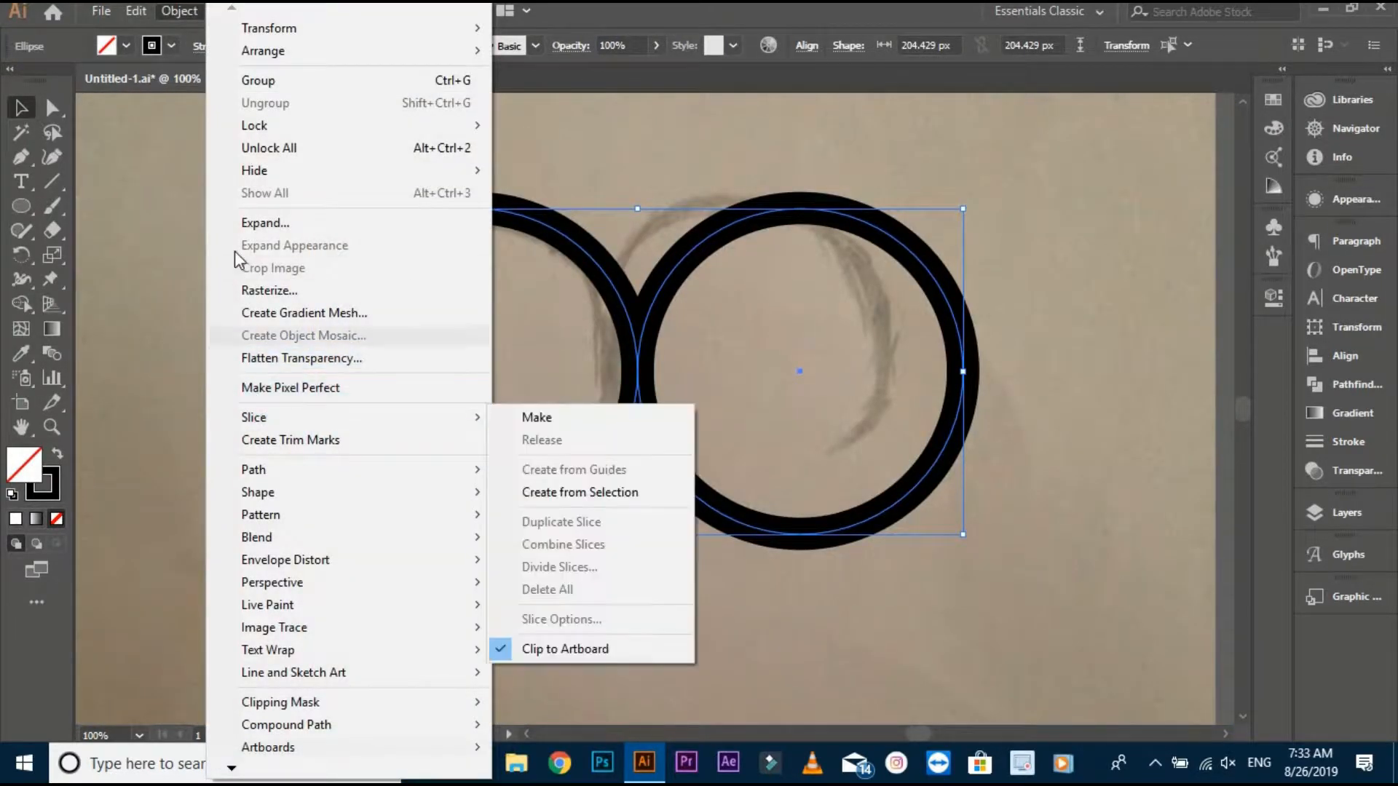
pyautogui.click(252, 222)
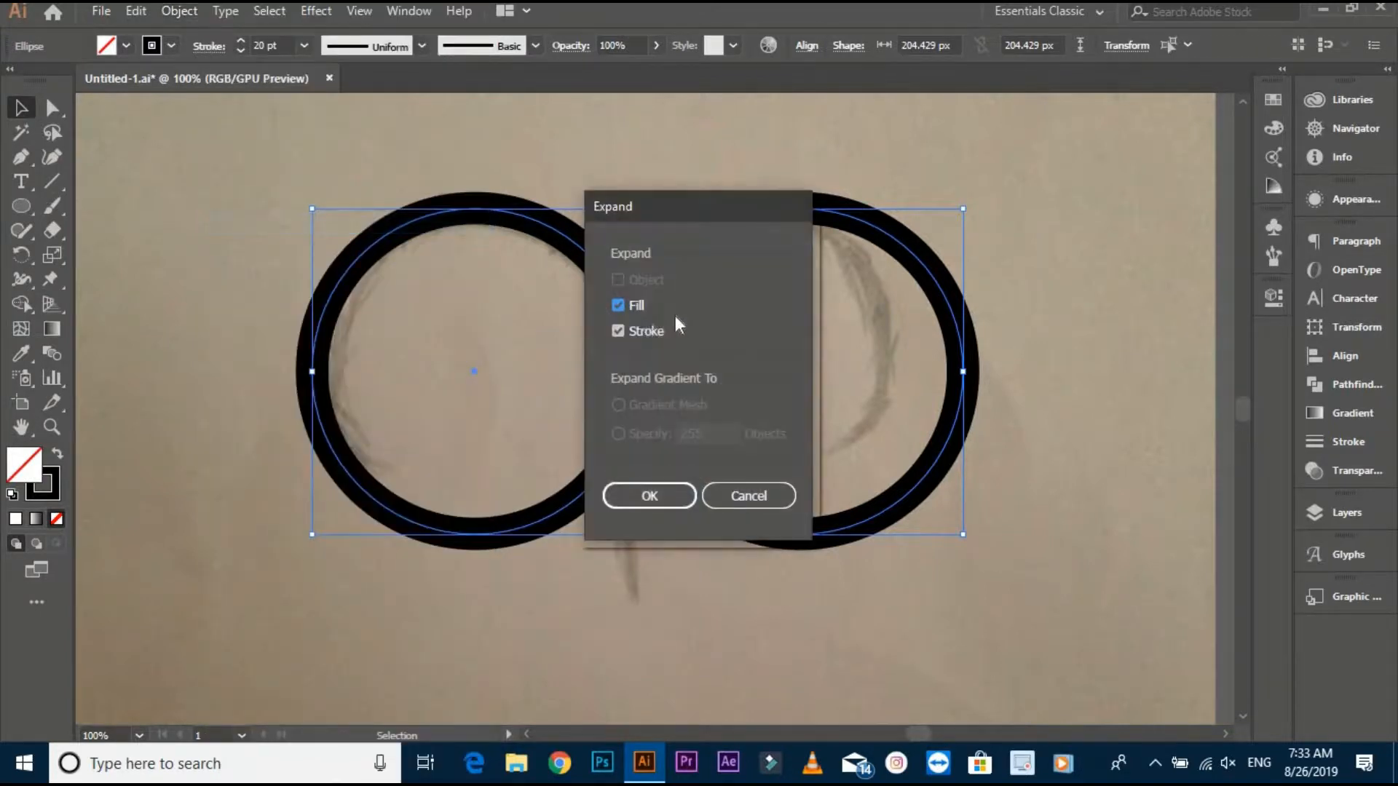
pyautogui.click(635, 303)
pyautogui.click(658, 495)
pyautogui.click(506, 475)
# Step: Unite the two overlapping rings into a single shape with Pathfinder
pyautogui.scroll(-2, 581, 394)
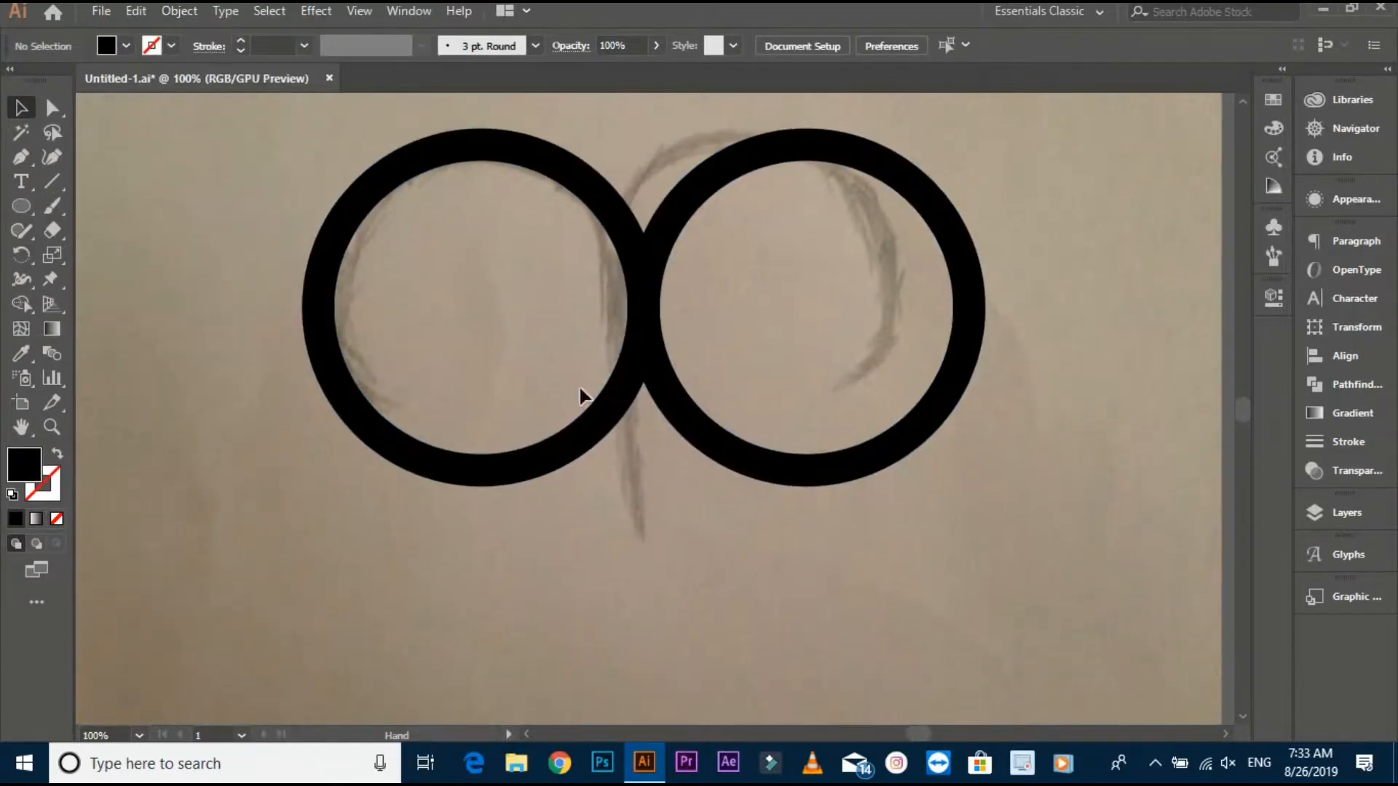
pyautogui.moveTo(604, 297); pyautogui.dragTo(774, 394)
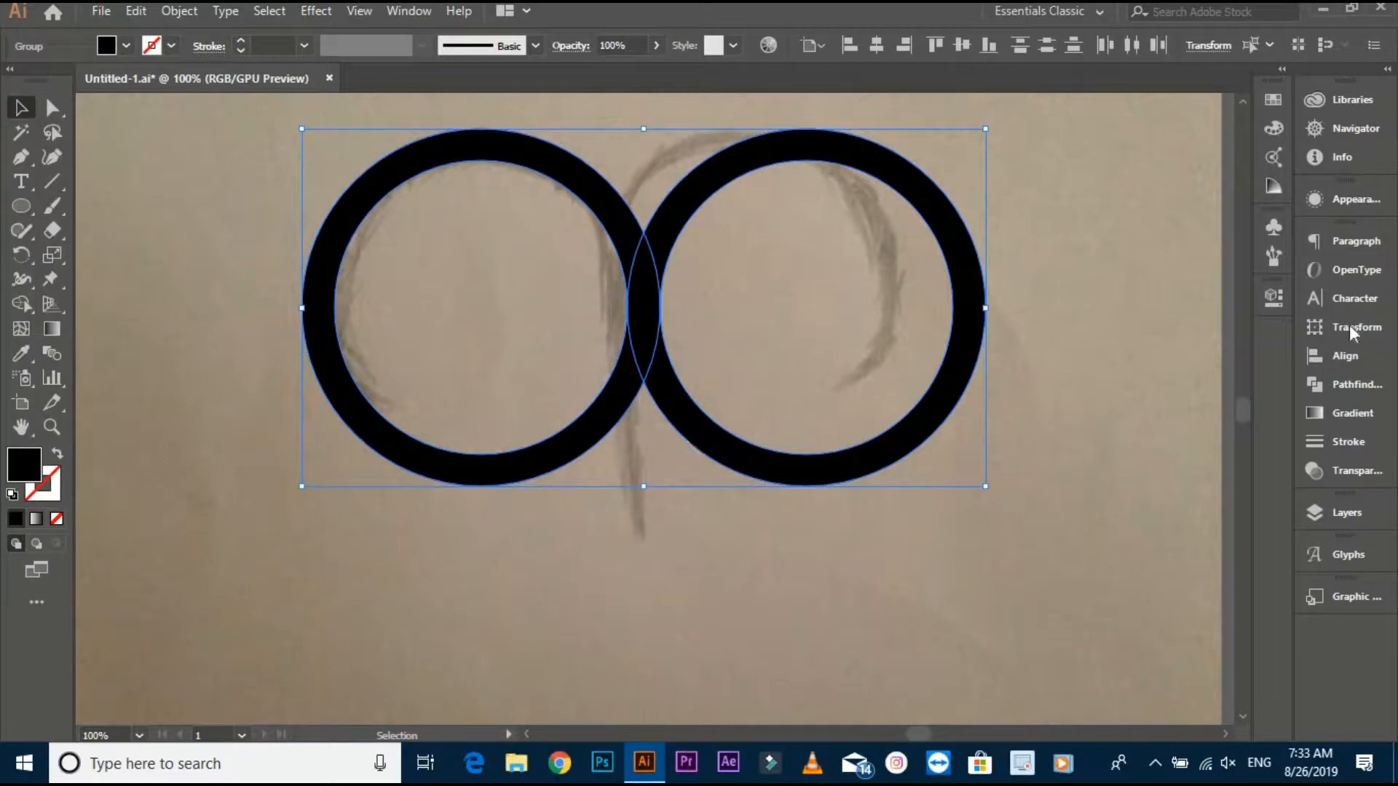
pyautogui.click(1357, 385)
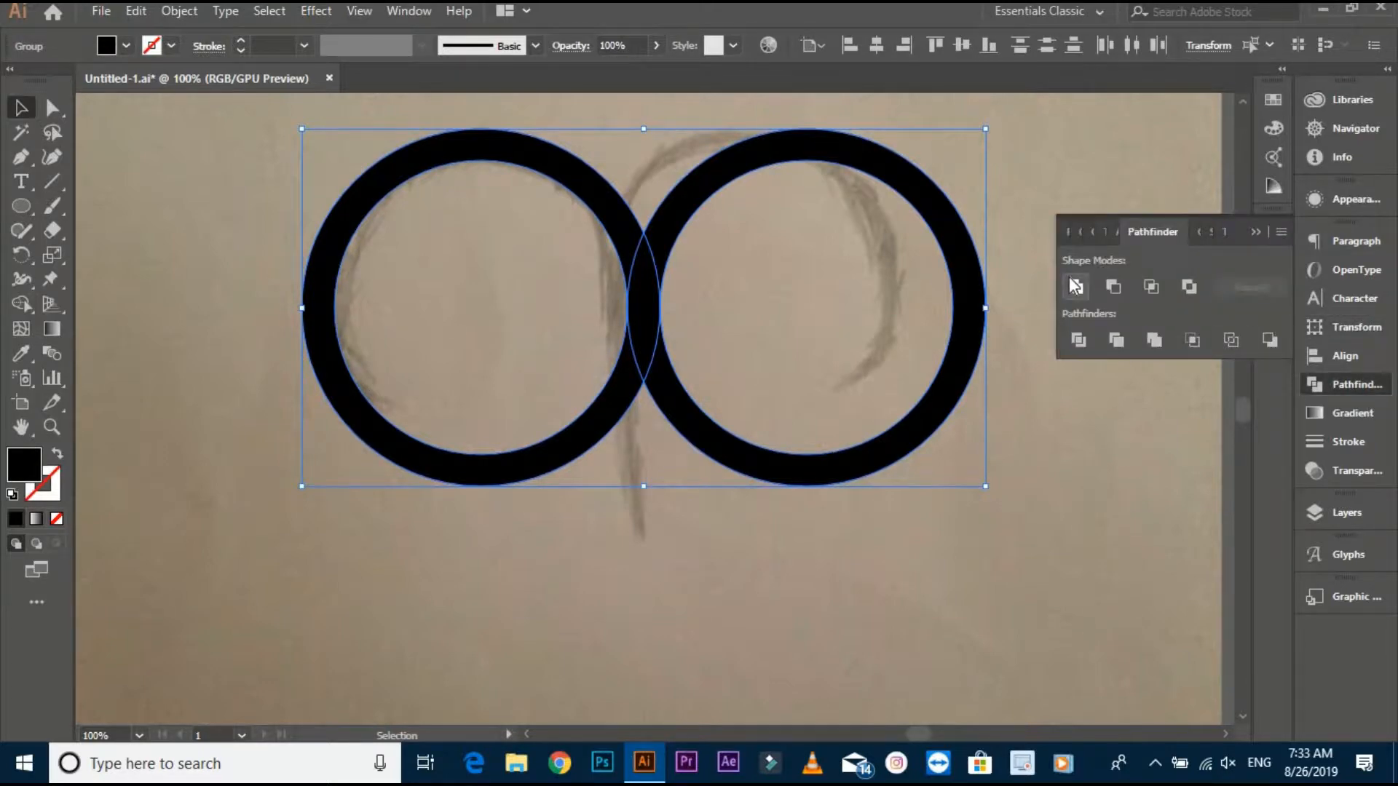
pyautogui.click(1075, 286)
pyautogui.click(1038, 459)
pyautogui.moveTo(1042, 478); pyautogui.dragTo(1020, 482)
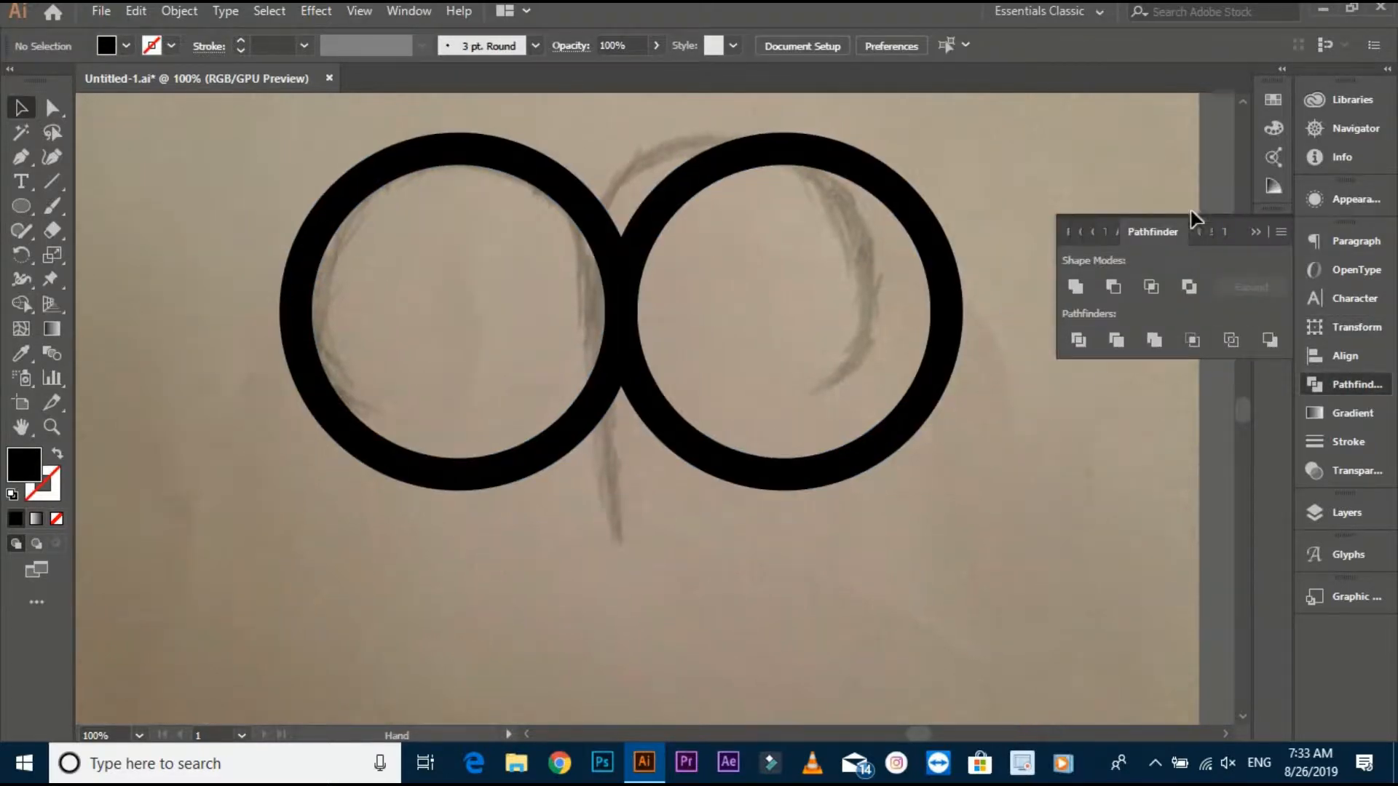
pyautogui.click(1255, 233)
# Step: Draw a long narrow rectangle straight down from the rings' junction, as wide as the ring thickness, to form the stem
pyautogui.scroll(-1, 872, 302)
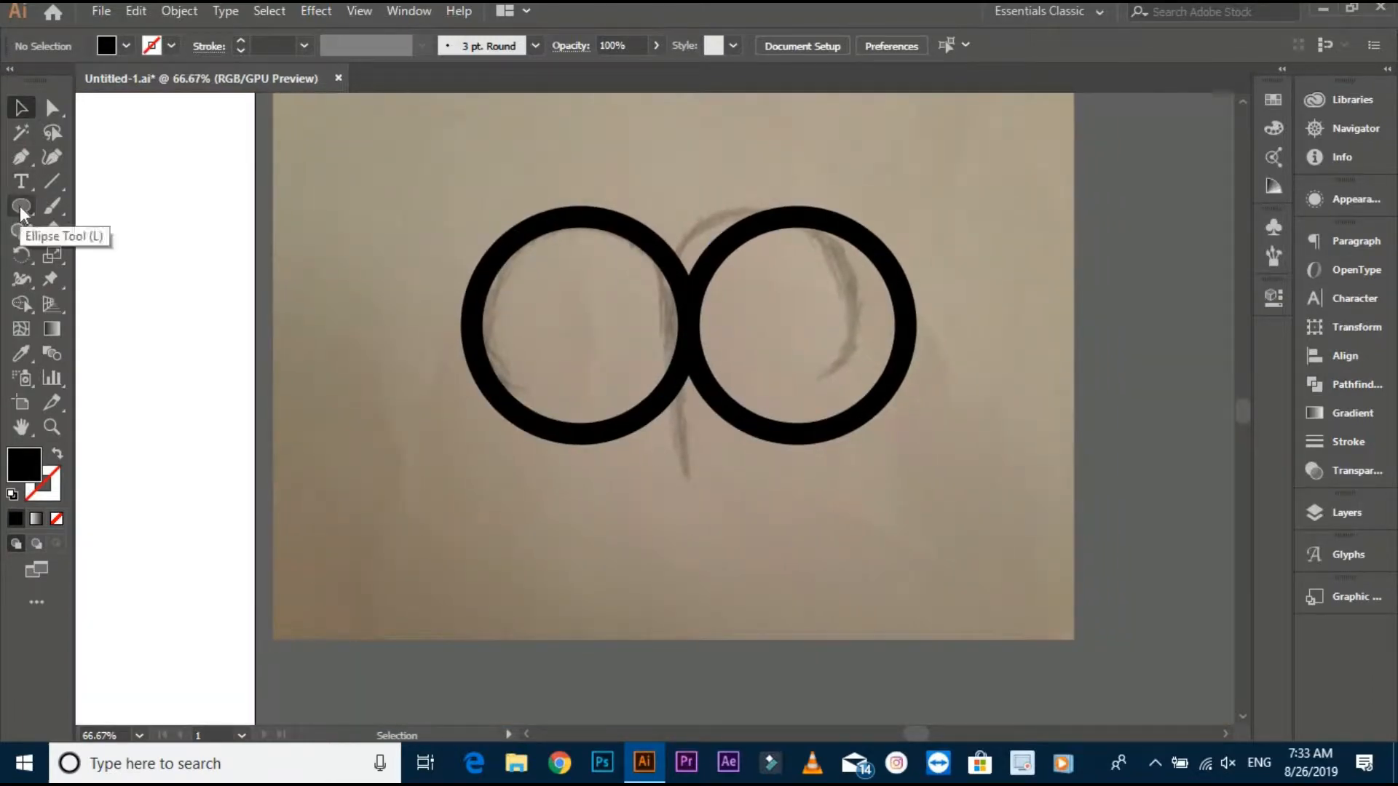
pyautogui.moveTo(23, 212); pyautogui.dragTo(82, 206)
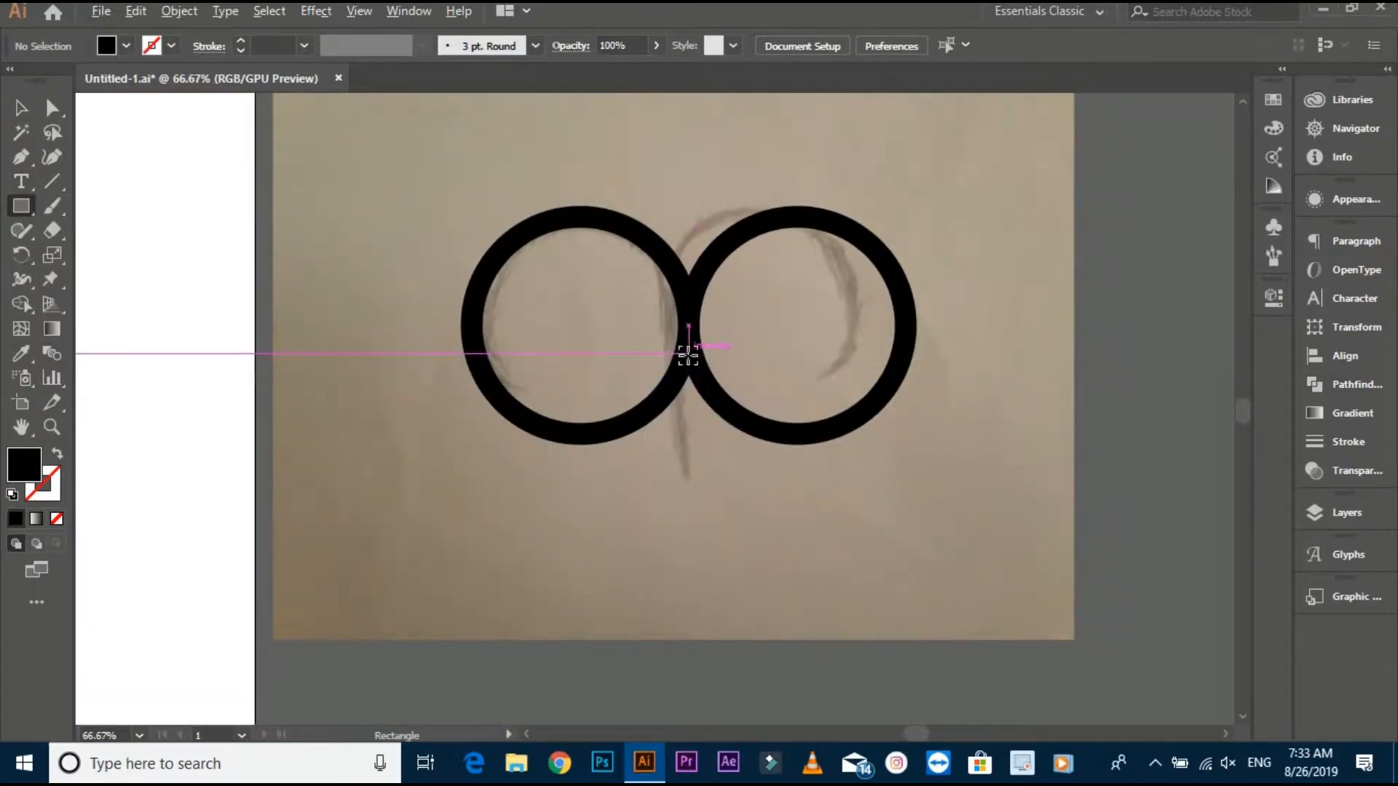
pyautogui.scroll(1, 687, 354)
pyautogui.scroll(1, 686, 355)
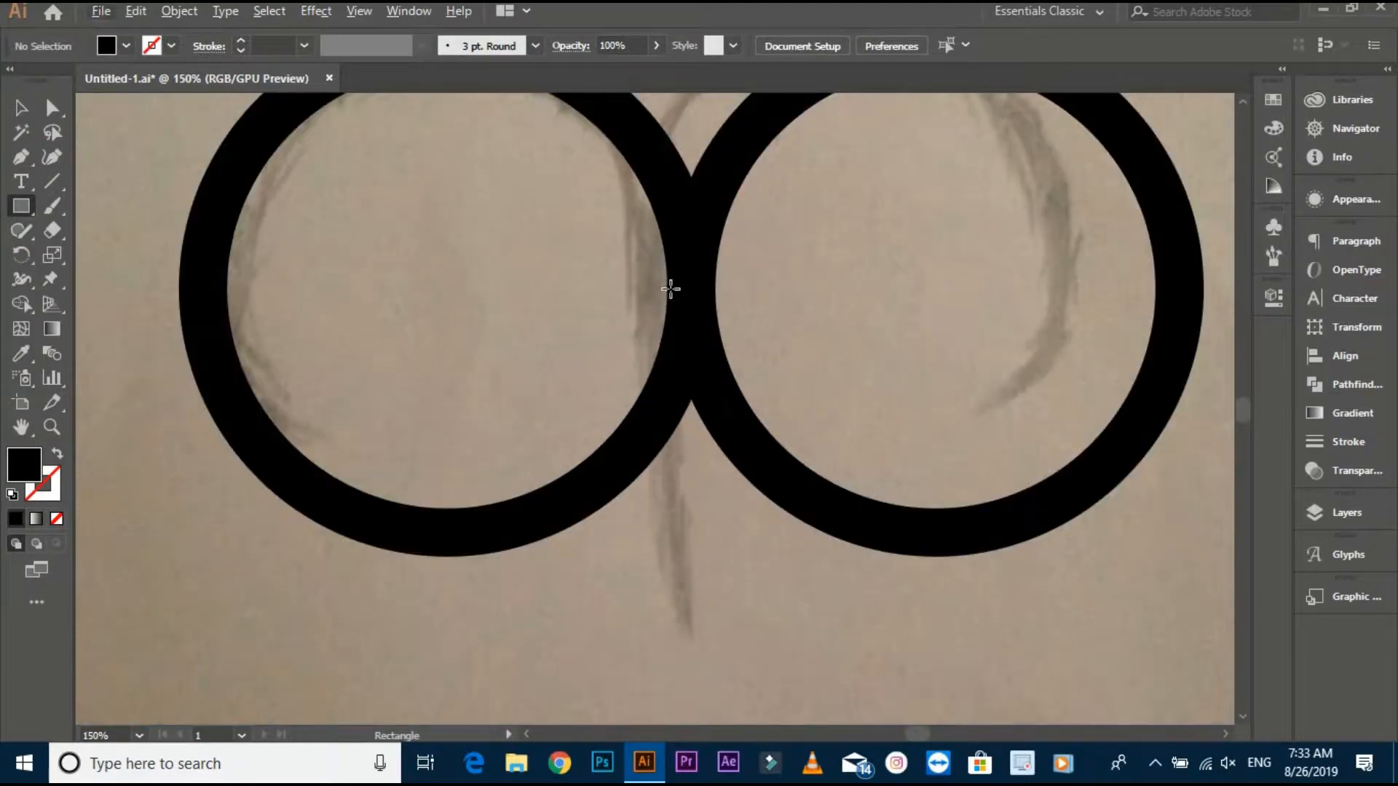
pyautogui.moveTo(671, 289); pyautogui.dragTo(721, 734)
pyautogui.hotkey('ctrl', '-')
pyautogui.scroll(-2, 728, 564)
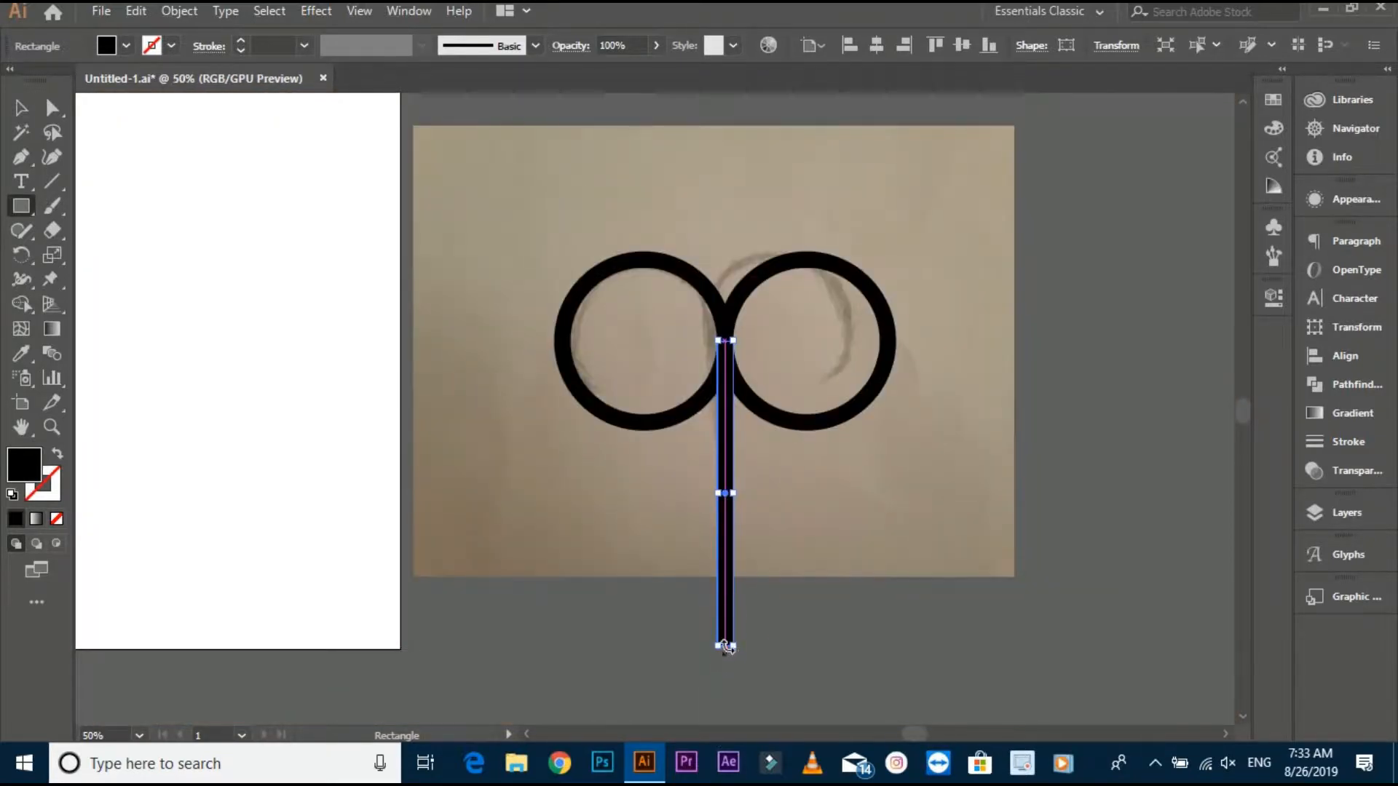
# Step: Shorten the stem rectangle from its lower end so it stops just above the sketch photo's bottom edge
pyautogui.scroll(3, 724, 645)
pyautogui.moveTo(721, 644); pyautogui.dragTo(673, 566)
pyautogui.scroll(-2, 717, 346)
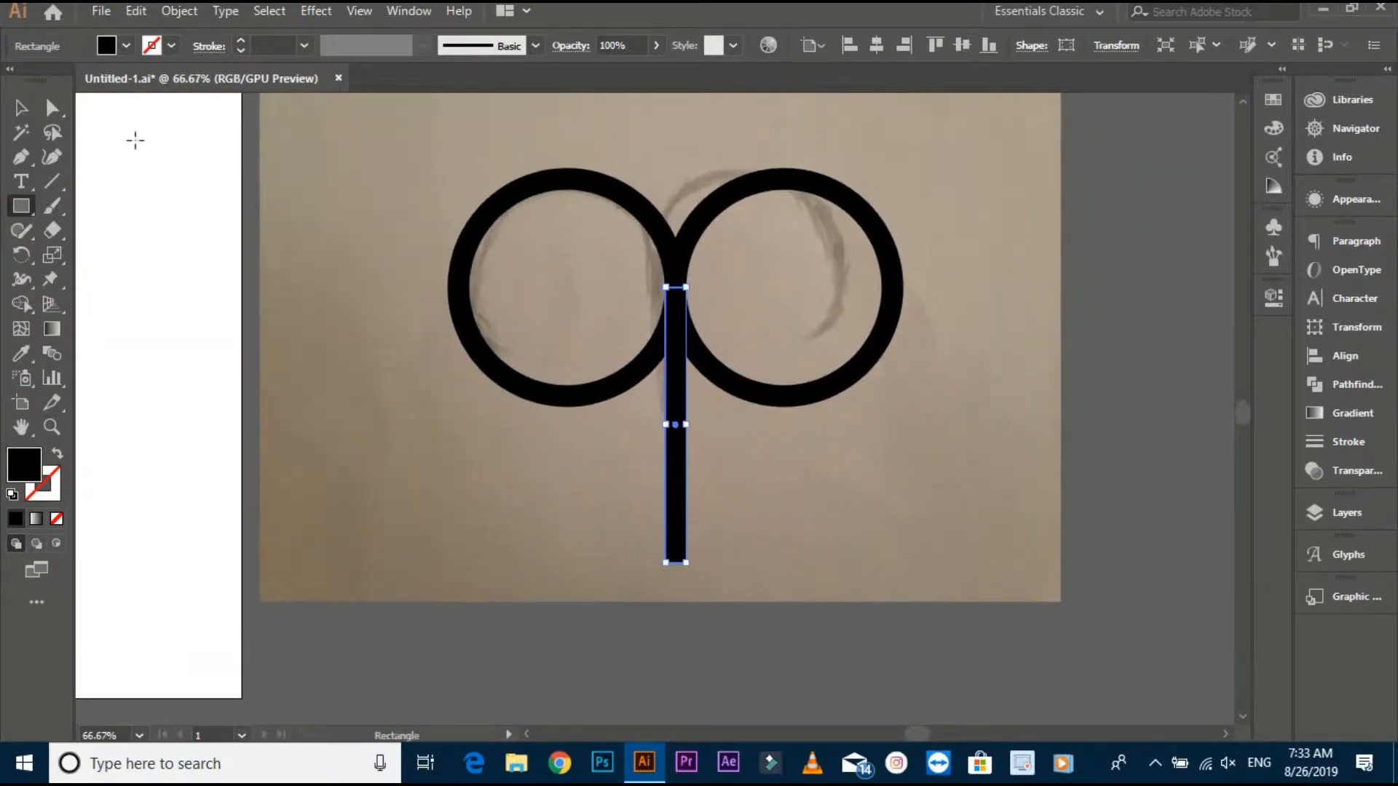
pyautogui.click(21, 108)
pyautogui.click(556, 431)
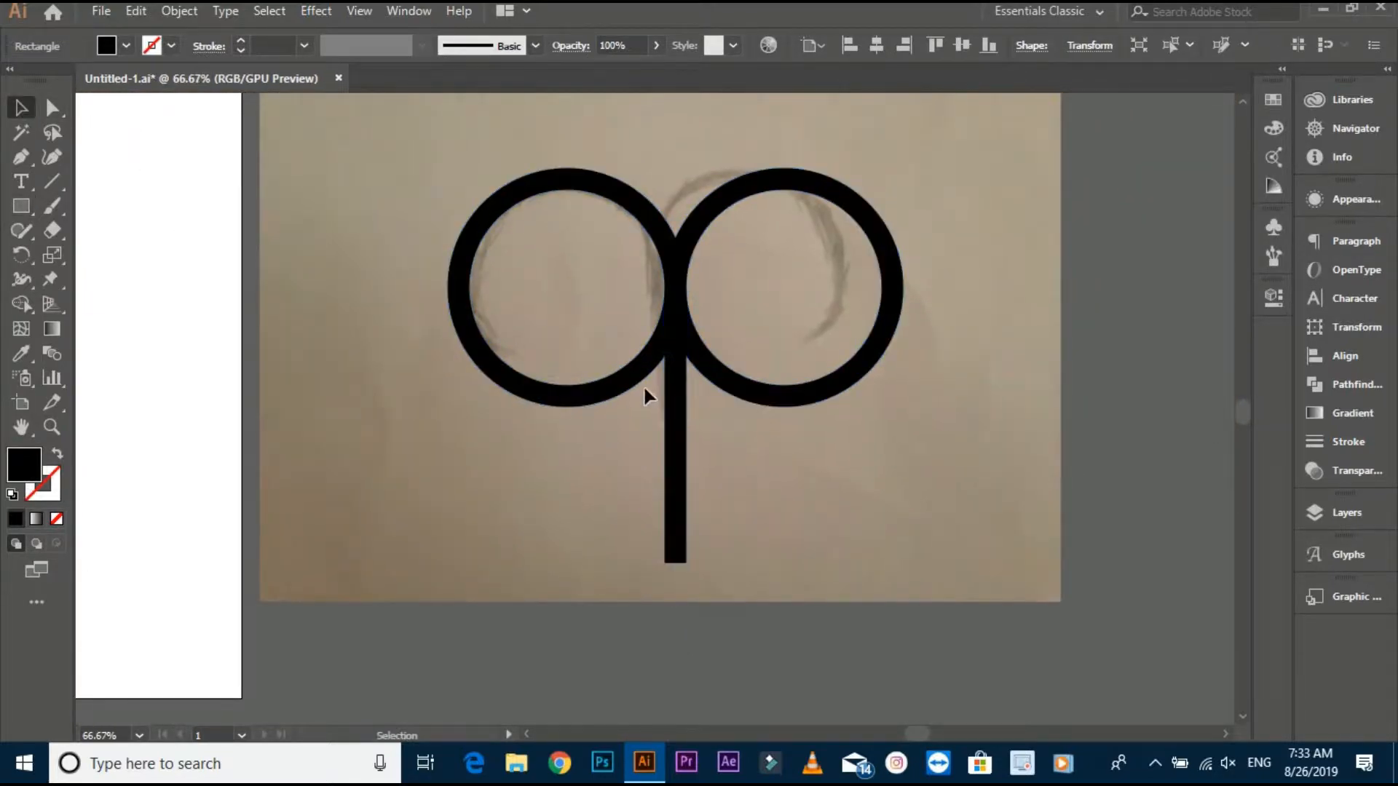
# Step: Check in outline view how the stem's upper corners line up with the rings' inner edges
pyautogui.scroll(3, 702, 316)
pyautogui.hotkey('ctrl', 'y')
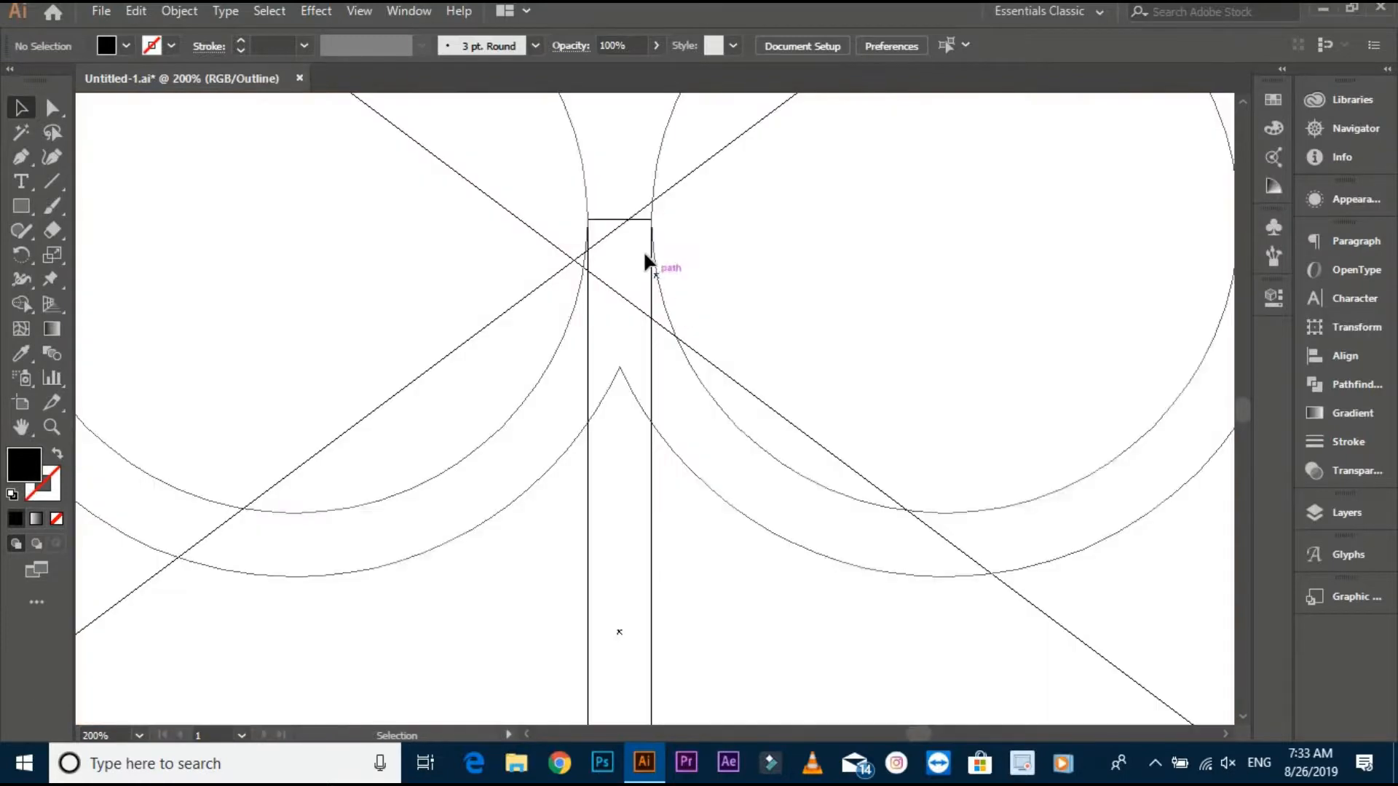
pyautogui.scroll(4, 639, 236)
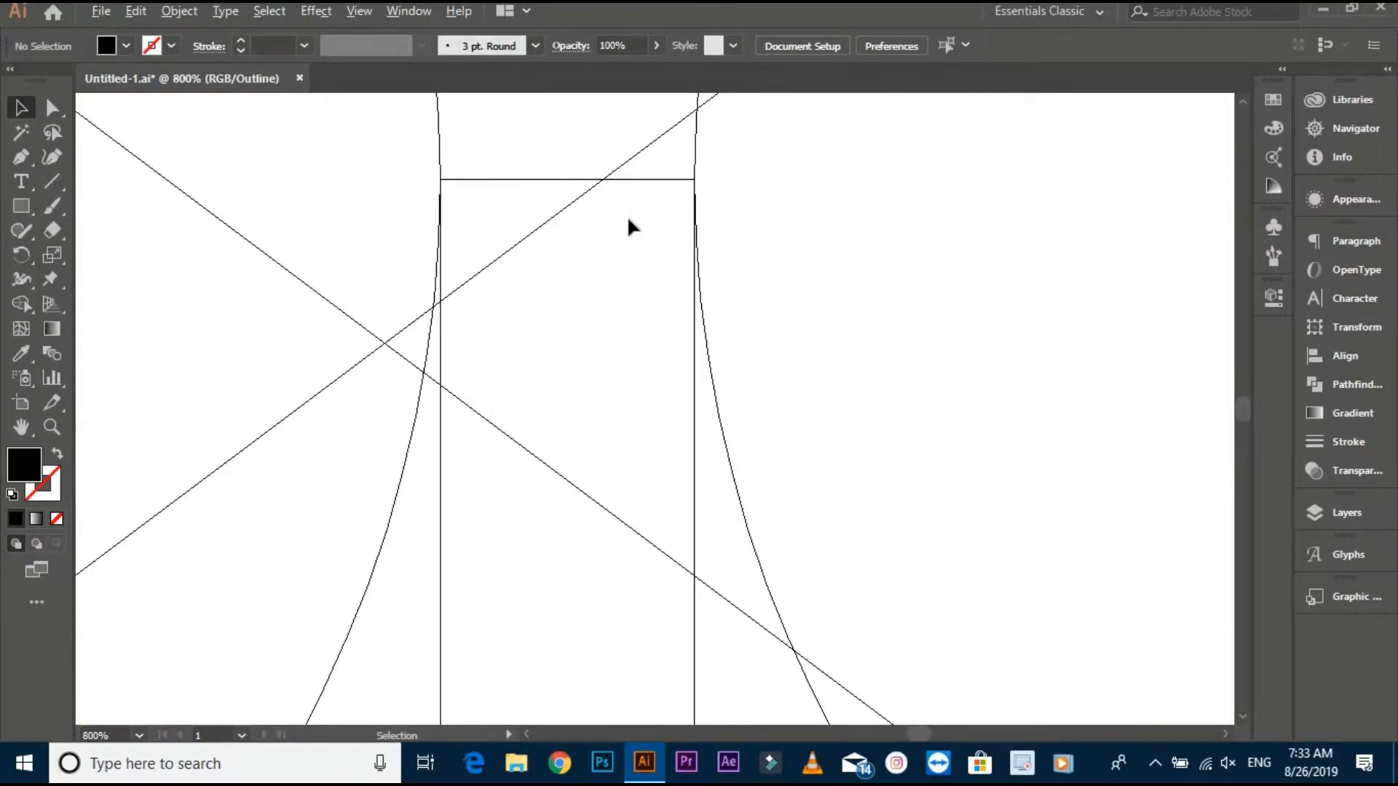
pyautogui.scroll(-7, 627, 215)
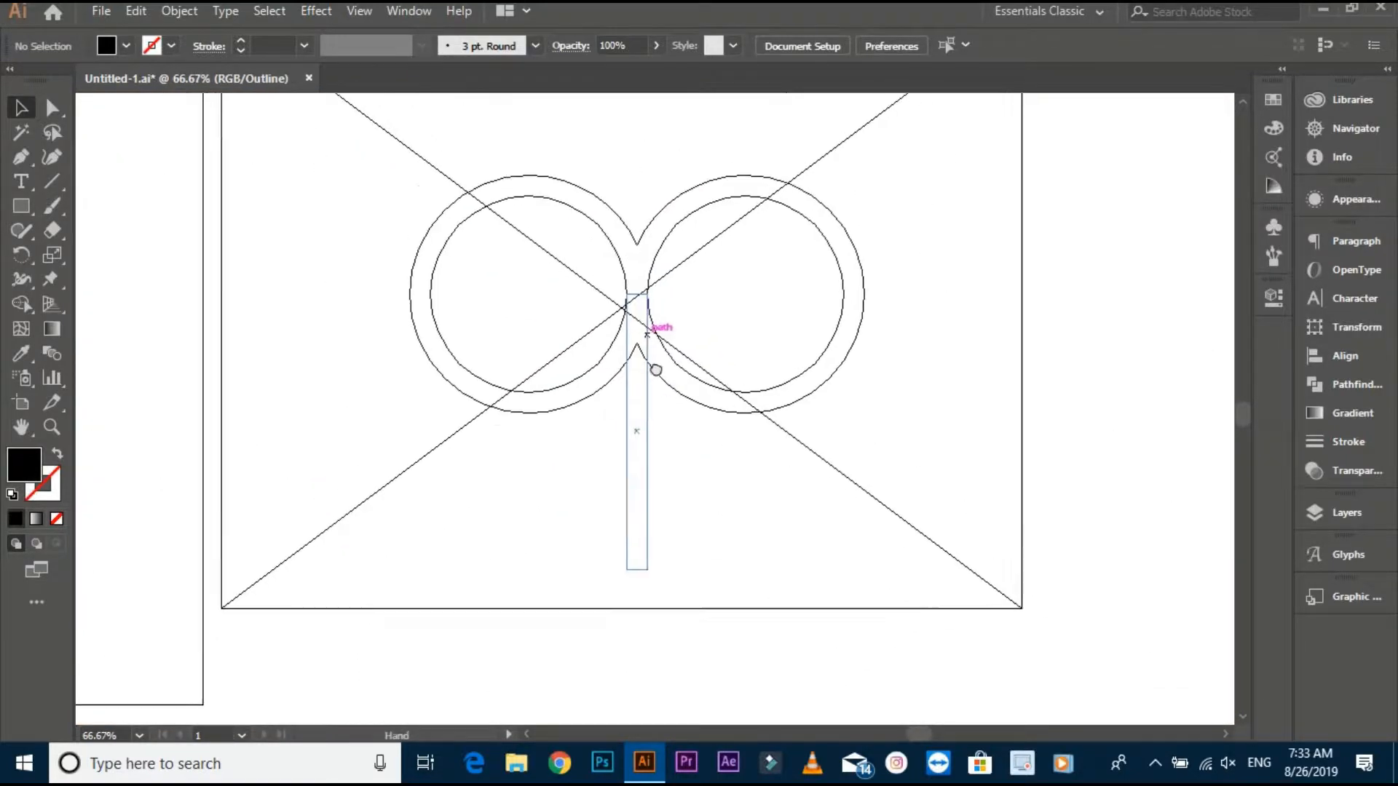
pyautogui.moveTo(656, 370); pyautogui.dragTo(668, 411)
pyautogui.hotkey('ctrl', 'y')
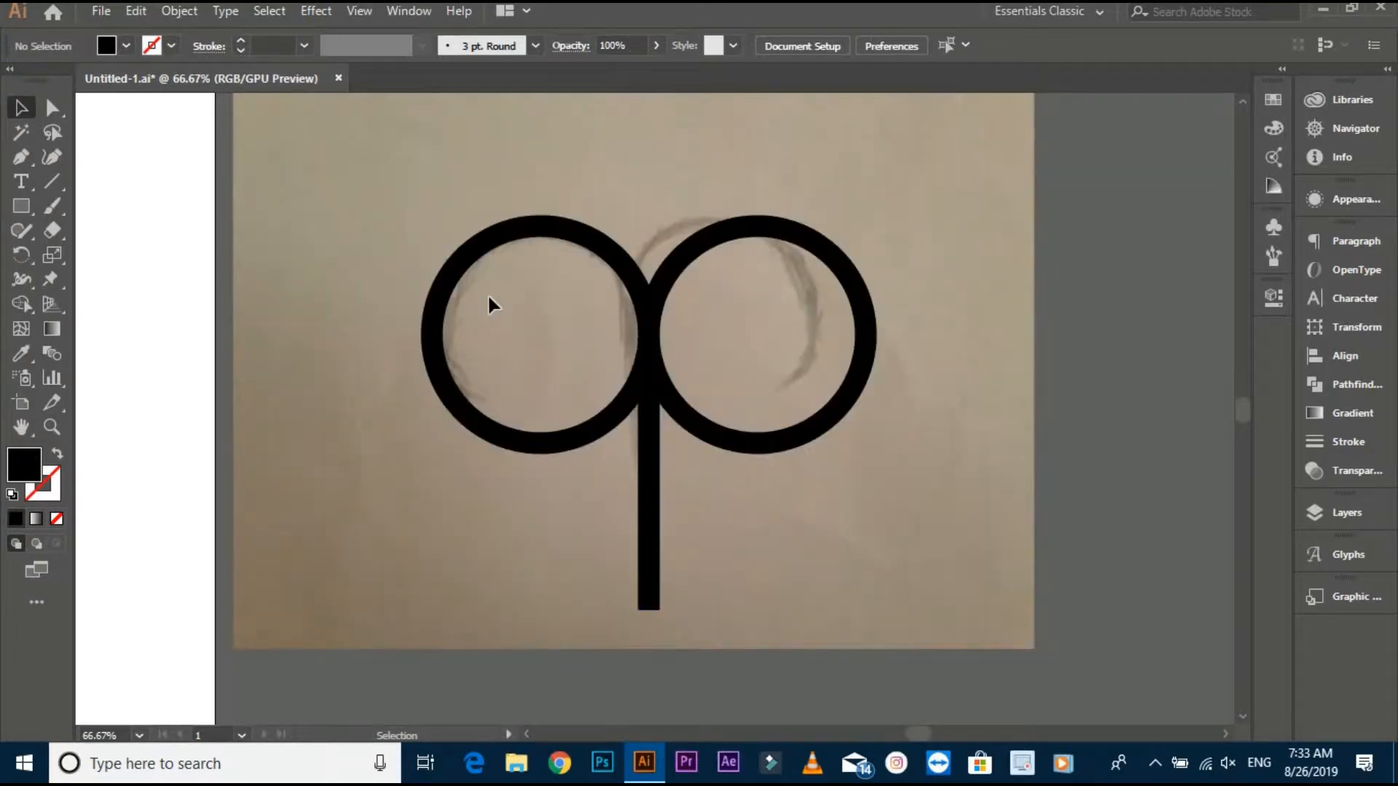
pyautogui.hotkey('ctrl', 'a')
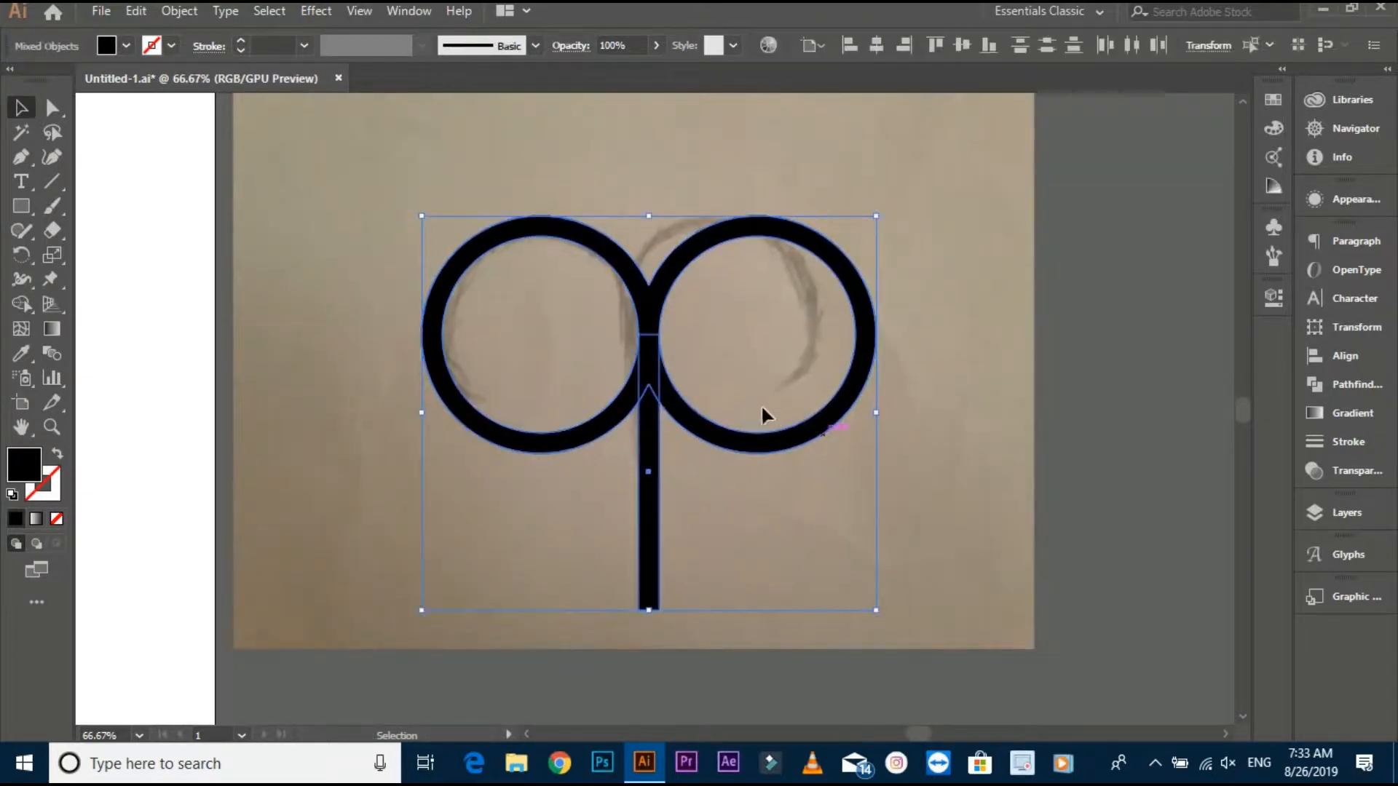
pyautogui.click(513, 524)
# Step: Draw a short diagonal line across the lower-left part of the left ring with the Pen tool
pyautogui.scroll(1, 518, 481)
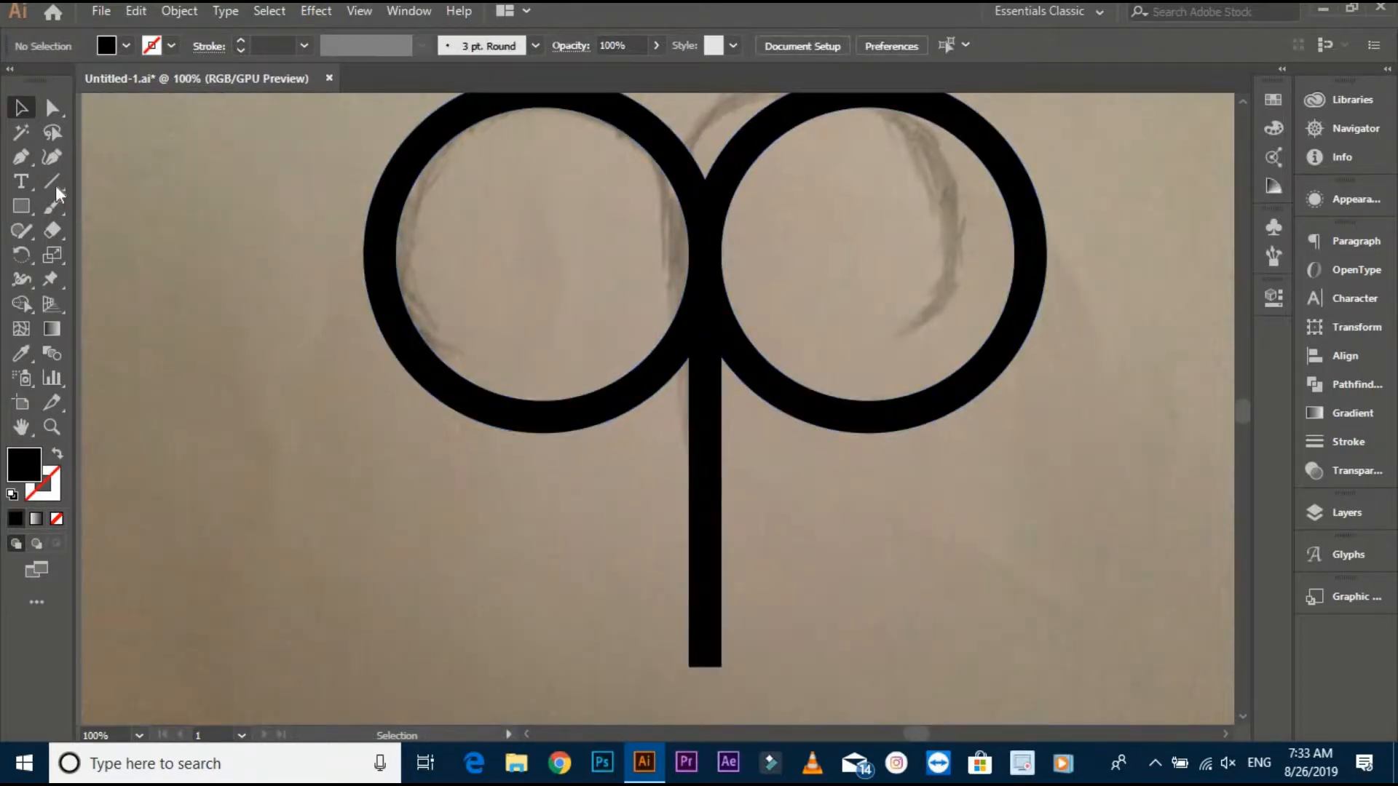
pyautogui.click(20, 157)
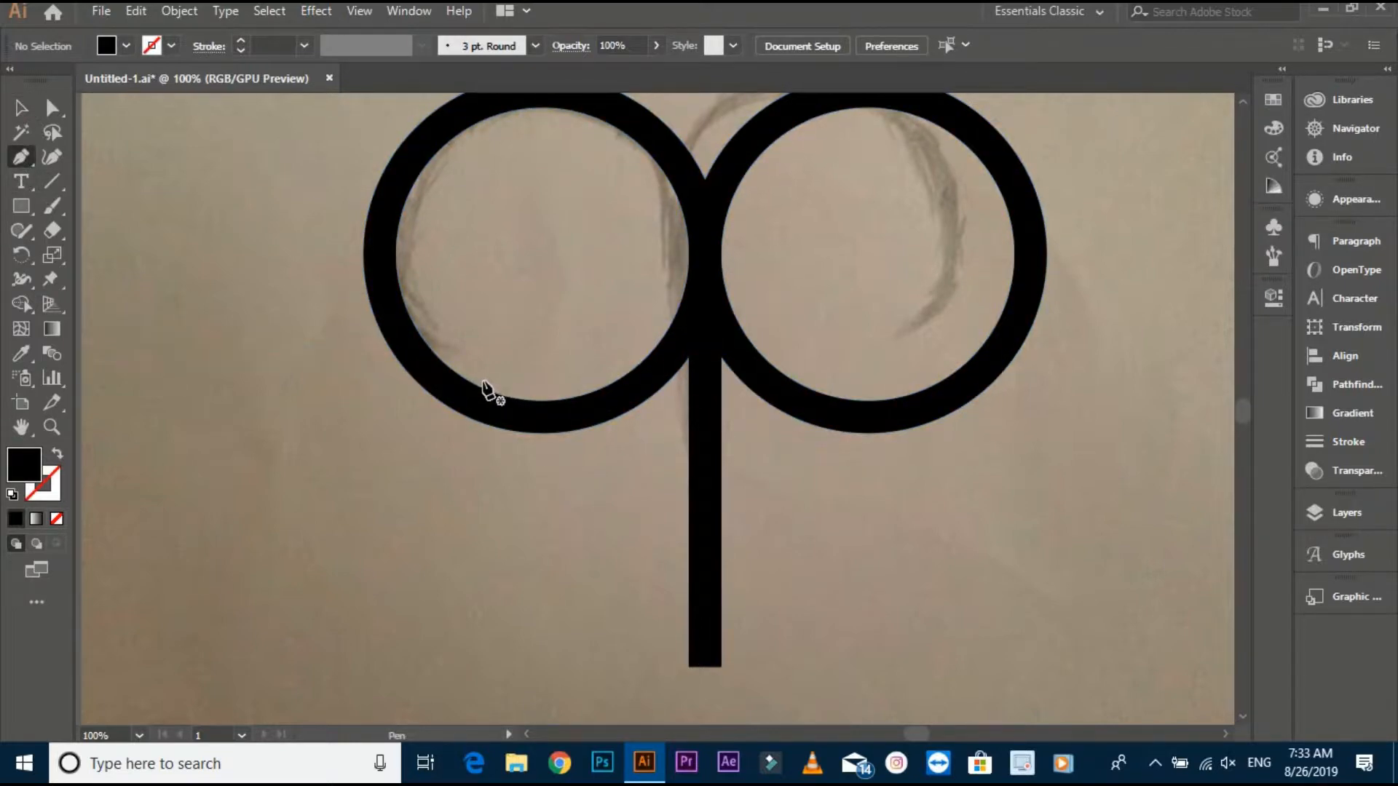
pyautogui.click(475, 384)
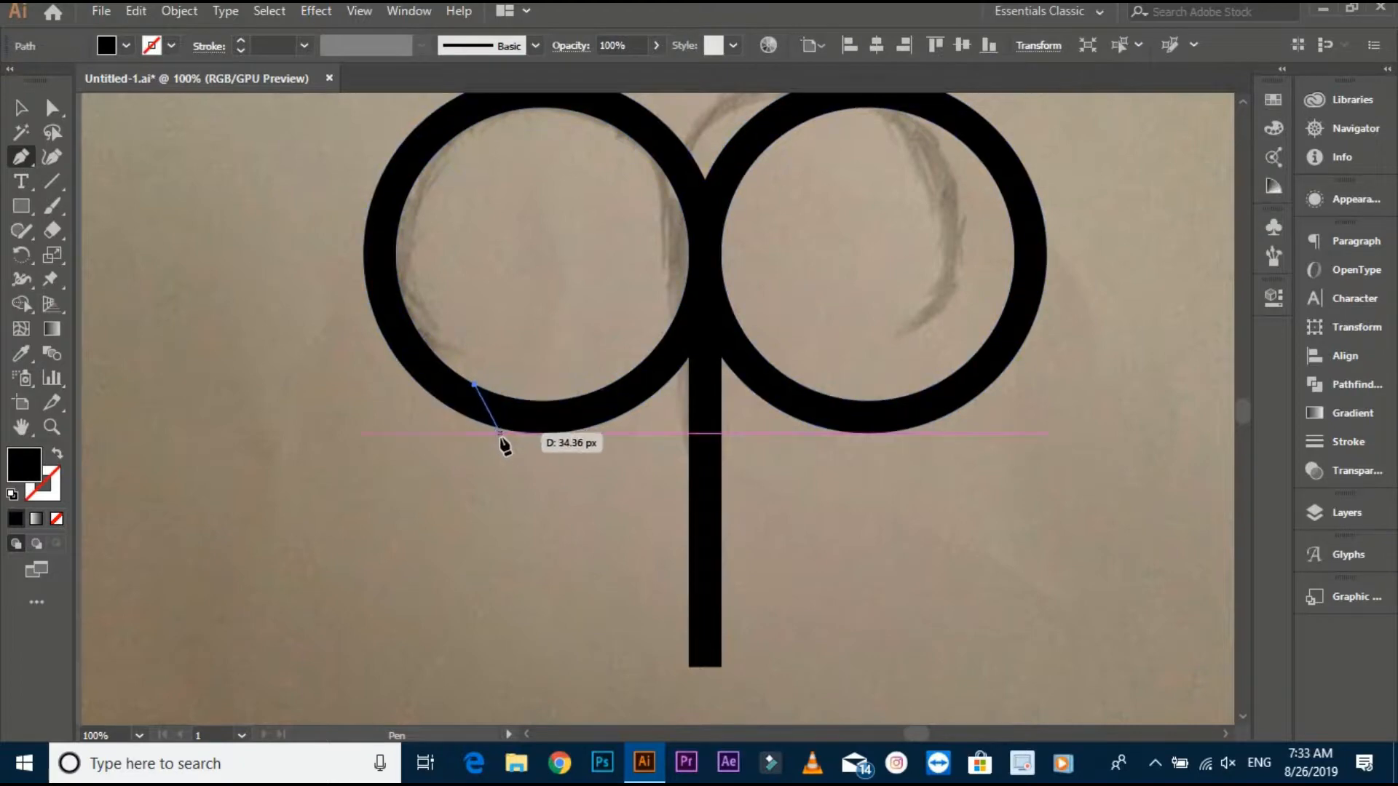
pyautogui.click(500, 434)
pyautogui.press('v')
# Step: Give the diagonal line a white stroke and no fill
pyautogui.click(57, 453)
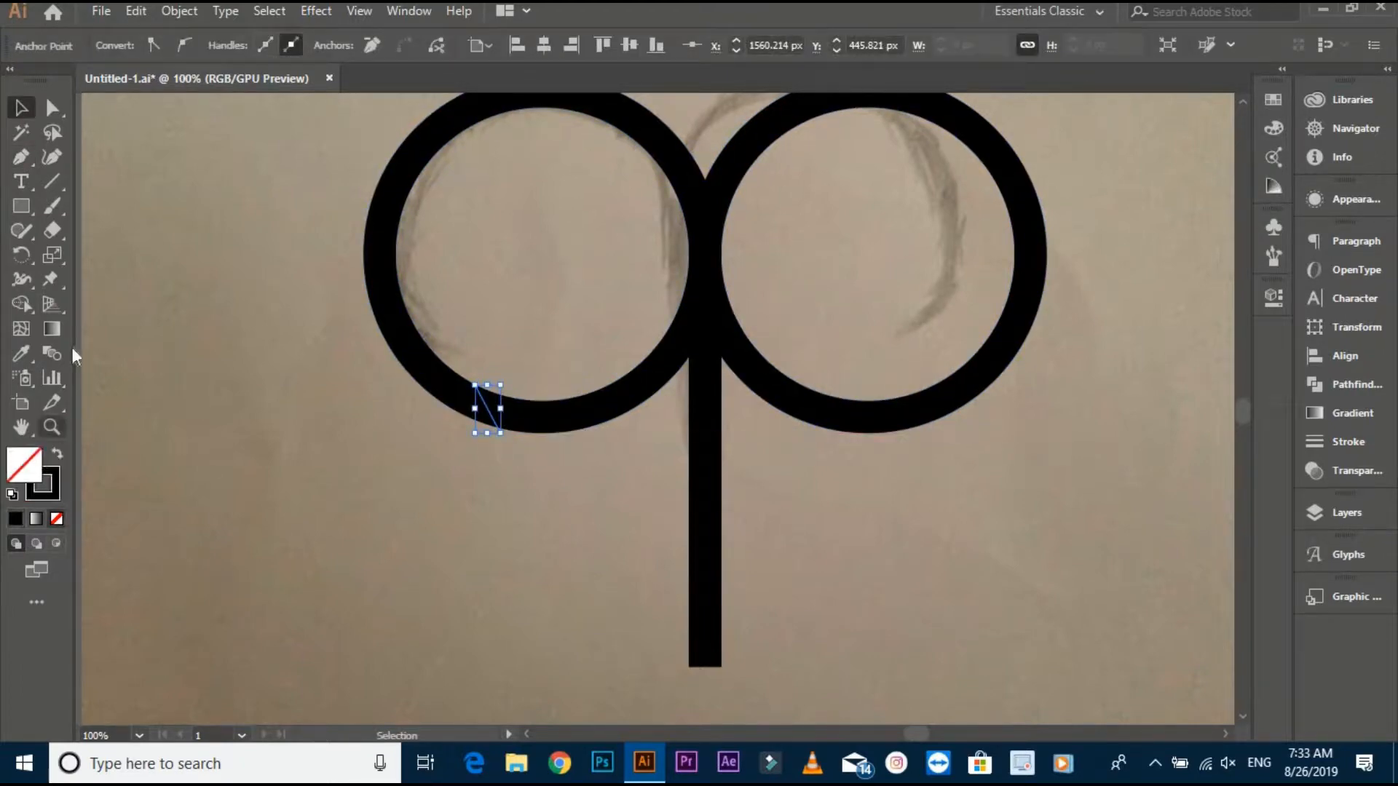
pyautogui.click(12, 494)
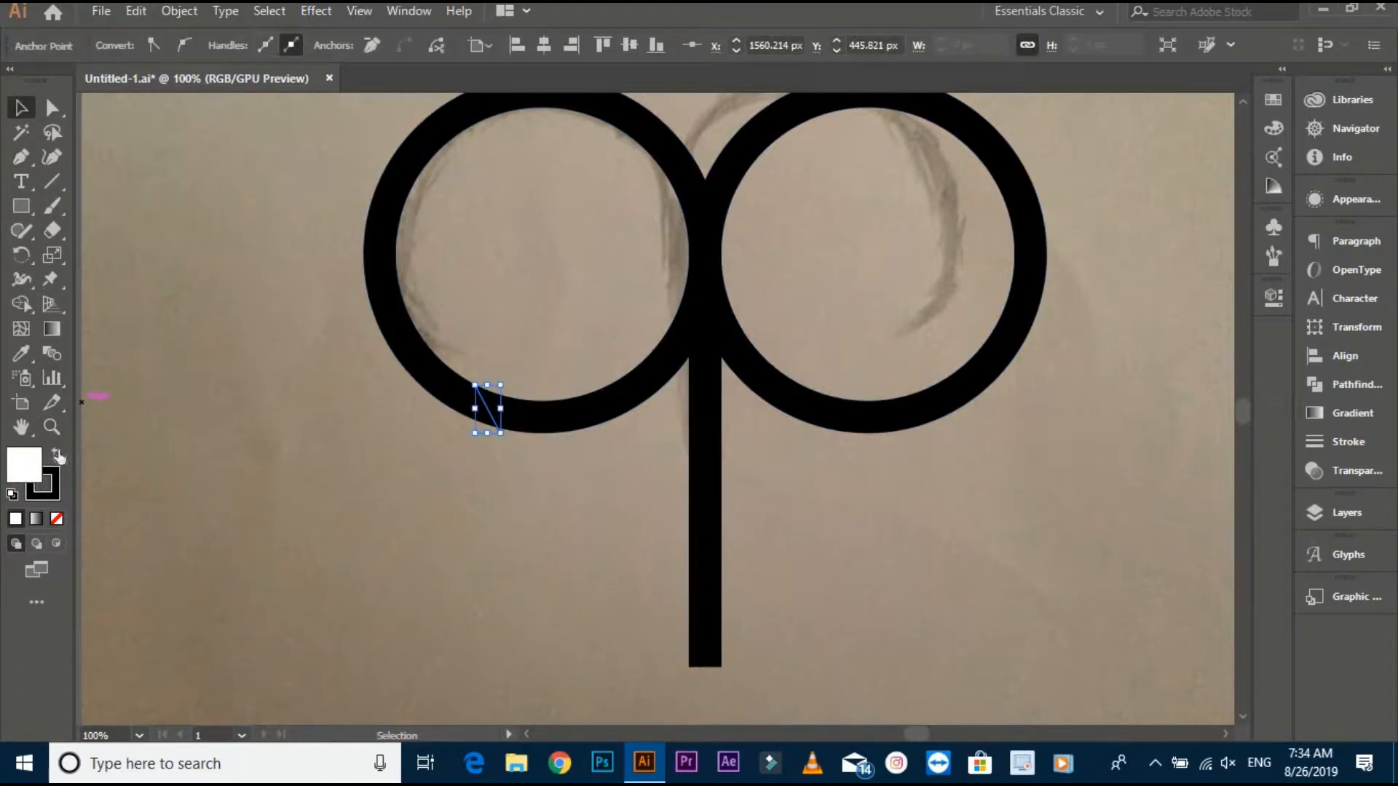
pyautogui.click(57, 454)
pyautogui.click(55, 518)
# Step: Lengthen the white diagonal line so both ends reach past the left ring's edges
pyautogui.click(484, 401)
pyautogui.moveTo(500, 424); pyautogui.dragTo(506, 425)
pyautogui.scroll(2, 514, 442)
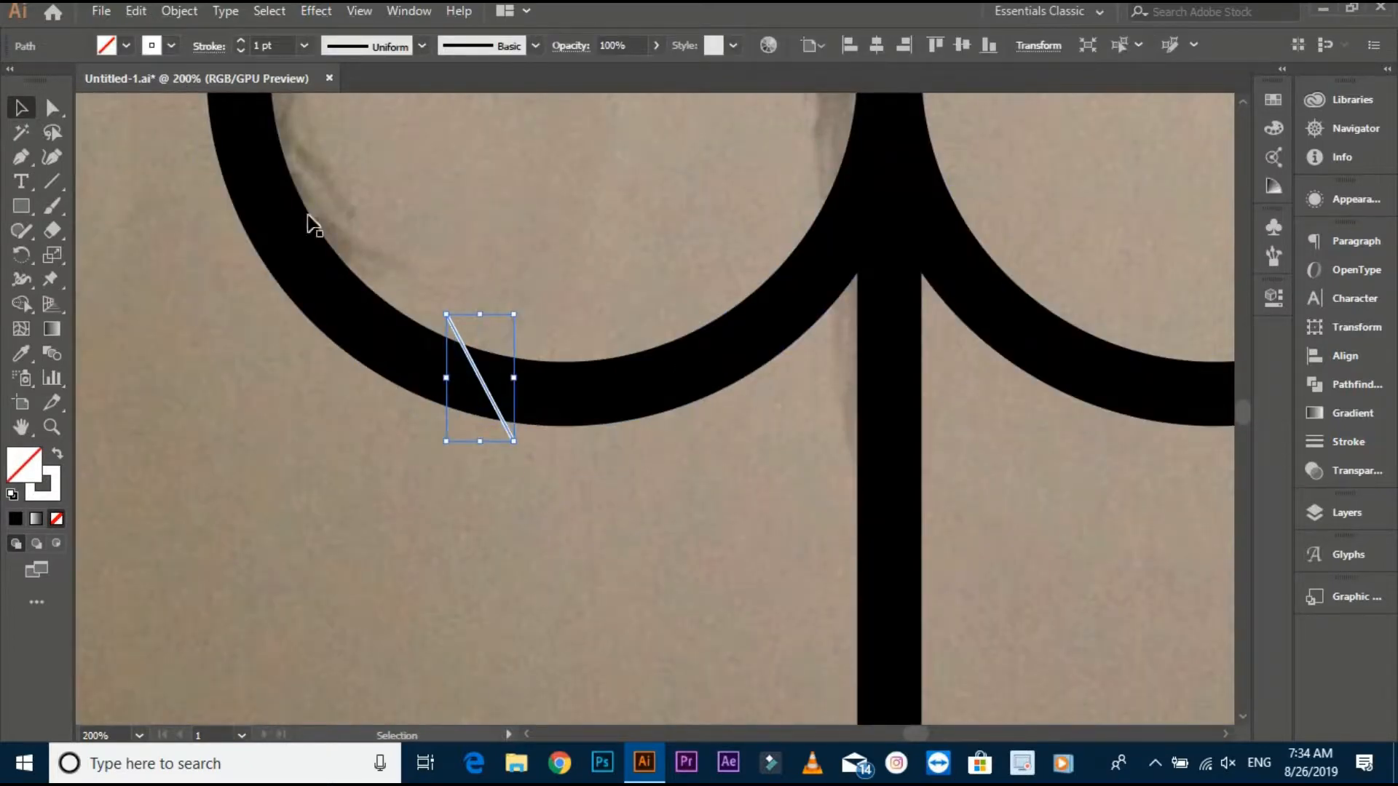
# Step: Thicken the white diagonal line on the left ring to 2 pt and expand its fill and stroke into a shape
pyautogui.click(241, 41)
pyautogui.click(409, 184)
pyautogui.scroll(-1, 453, 276)
pyautogui.moveTo(454, 276); pyautogui.dragTo(453, 340)
pyautogui.click(450, 369)
pyautogui.click(180, 10)
pyautogui.click(240, 222)
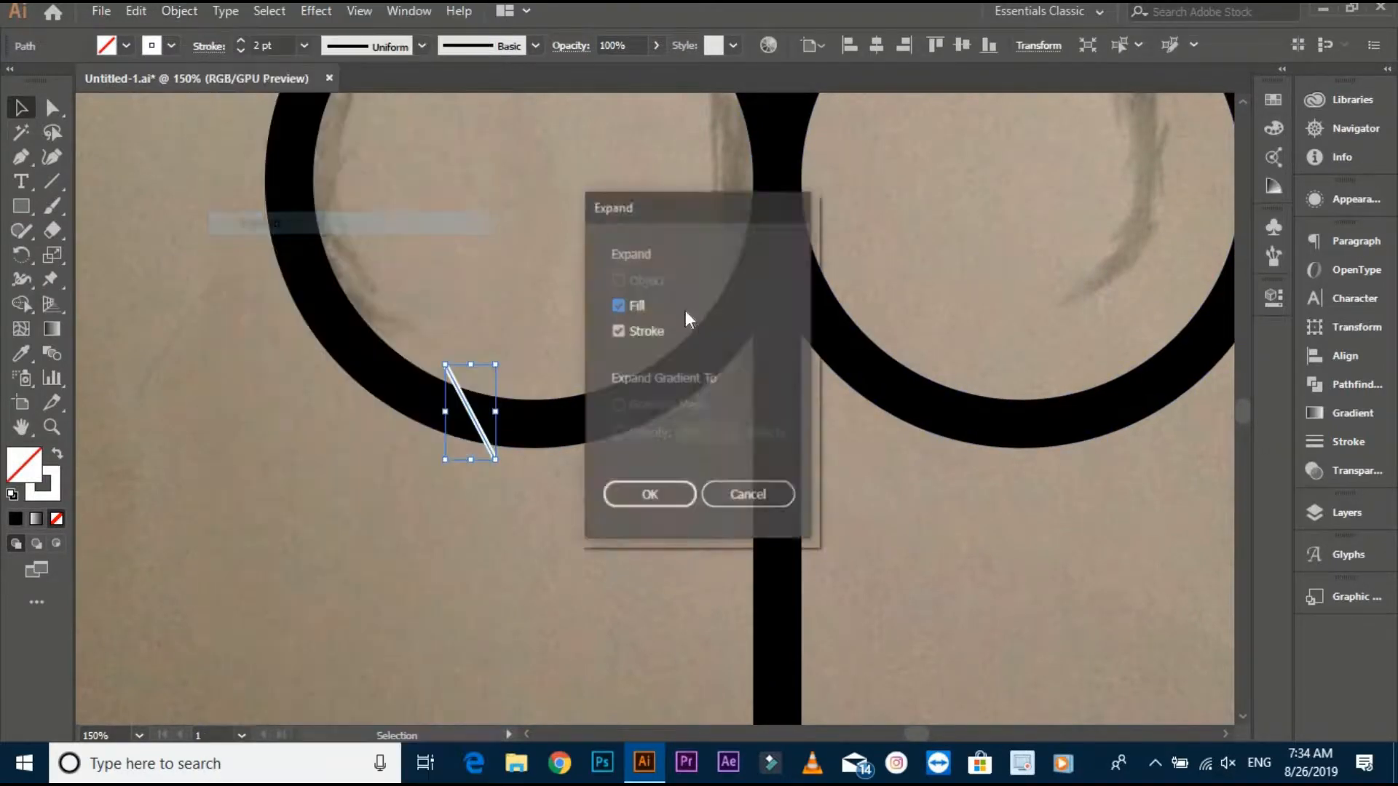
pyautogui.click(641, 494)
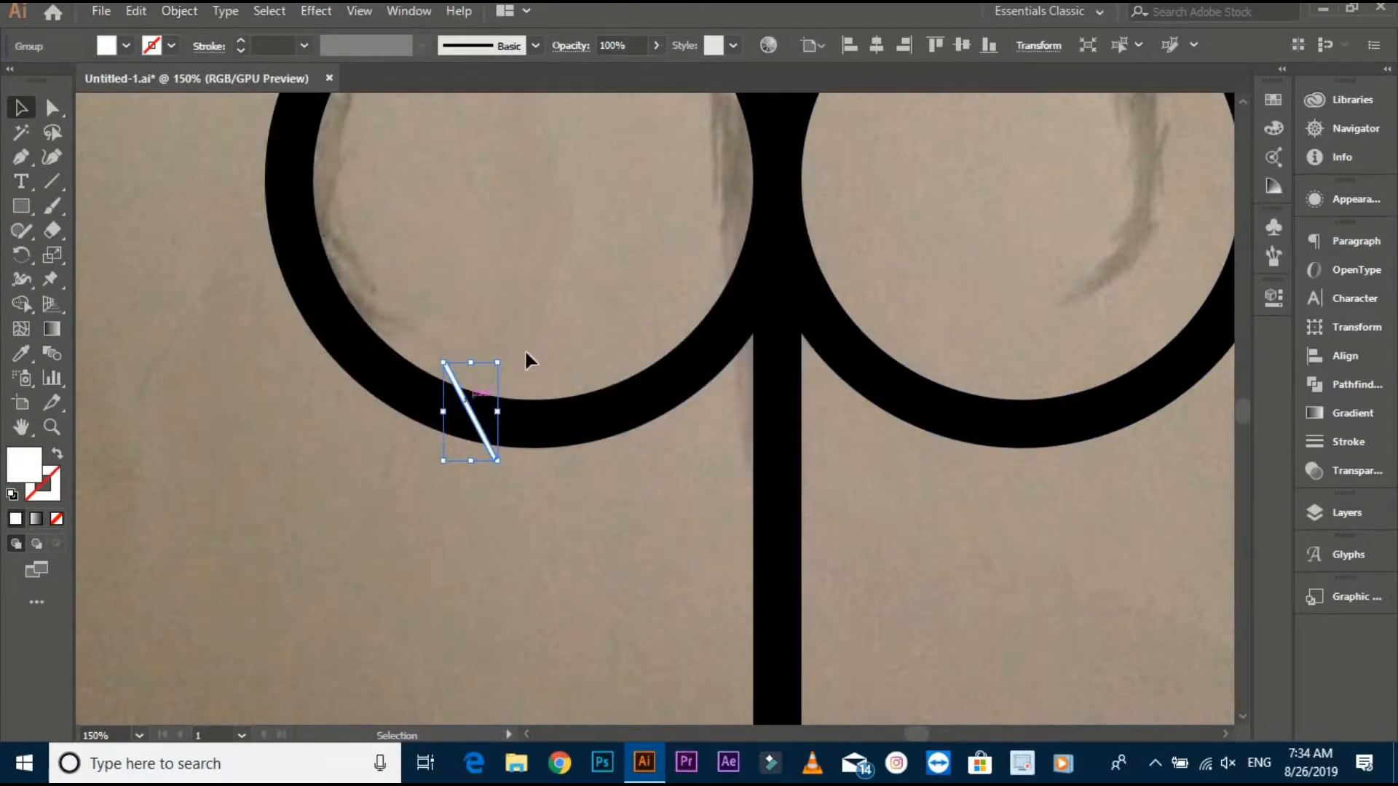
# Step: Duplicate the white diagonal bar onto the right ring and reflect the copy across the vertical axis to mirror the original
pyautogui.scroll(-1, 508, 352)
pyautogui.moveTo(462, 398); pyautogui.dragTo(890, 420)
pyautogui.rightClick(890, 421)
pyautogui.moveTo(1046, 610)
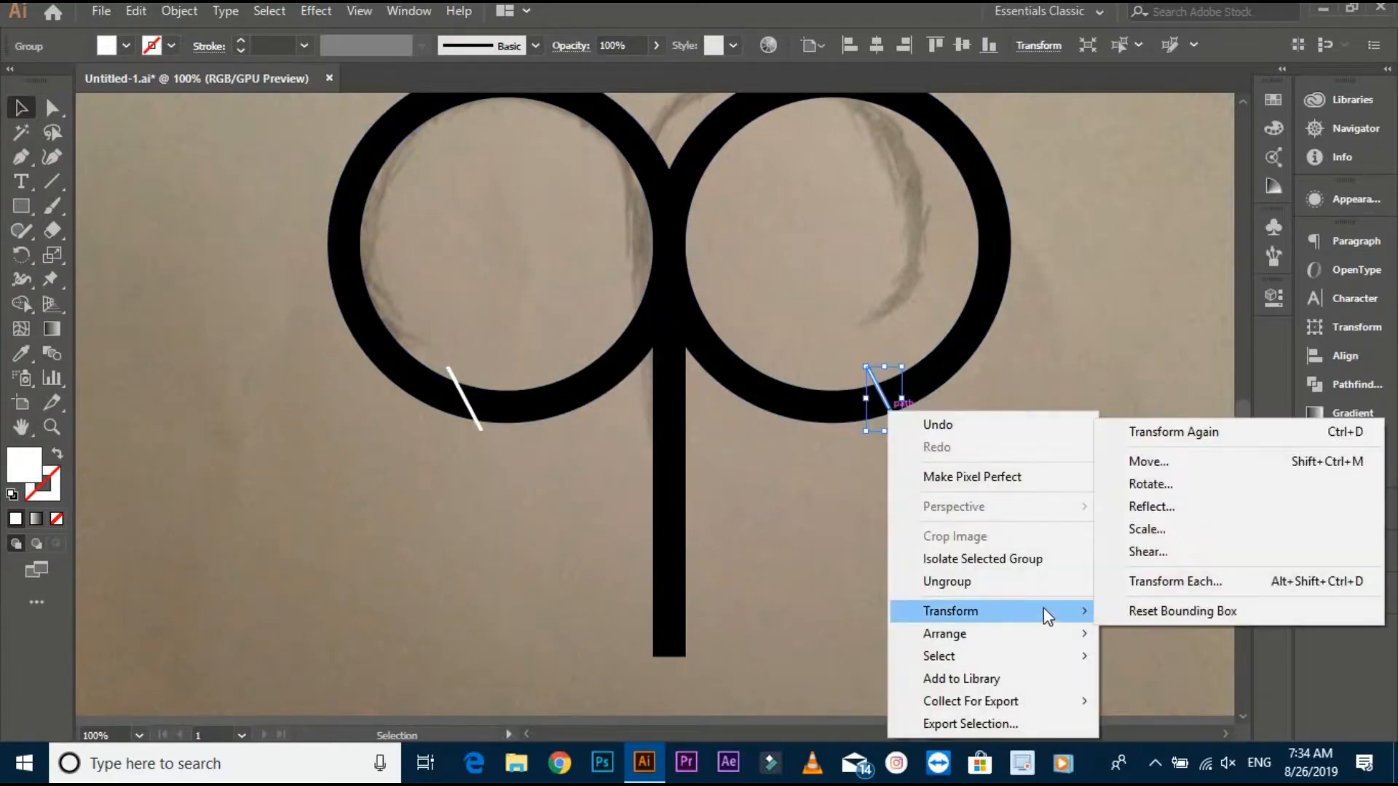
pyautogui.click(1139, 535)
pyautogui.click(1160, 424)
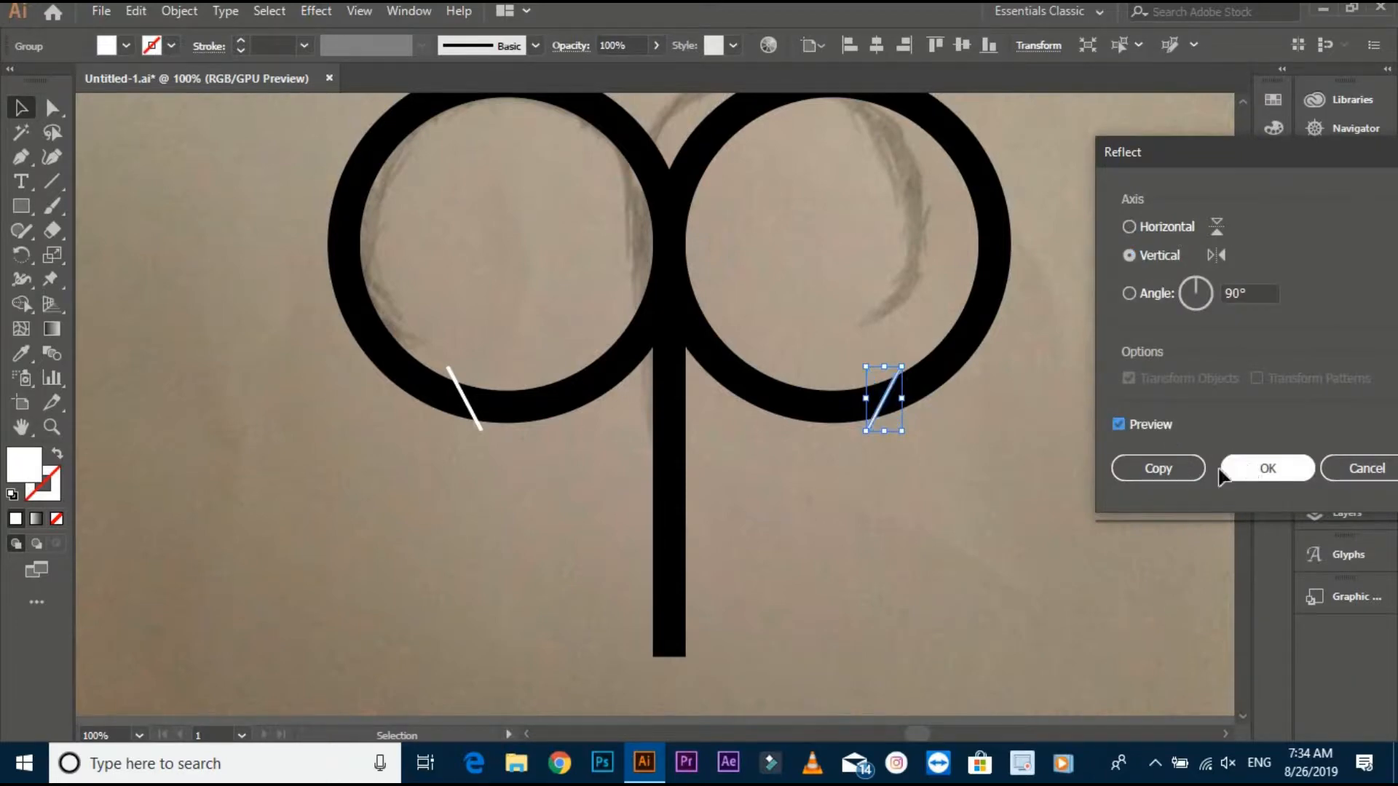
pyautogui.click(1230, 469)
pyautogui.scroll(1, 1005, 524)
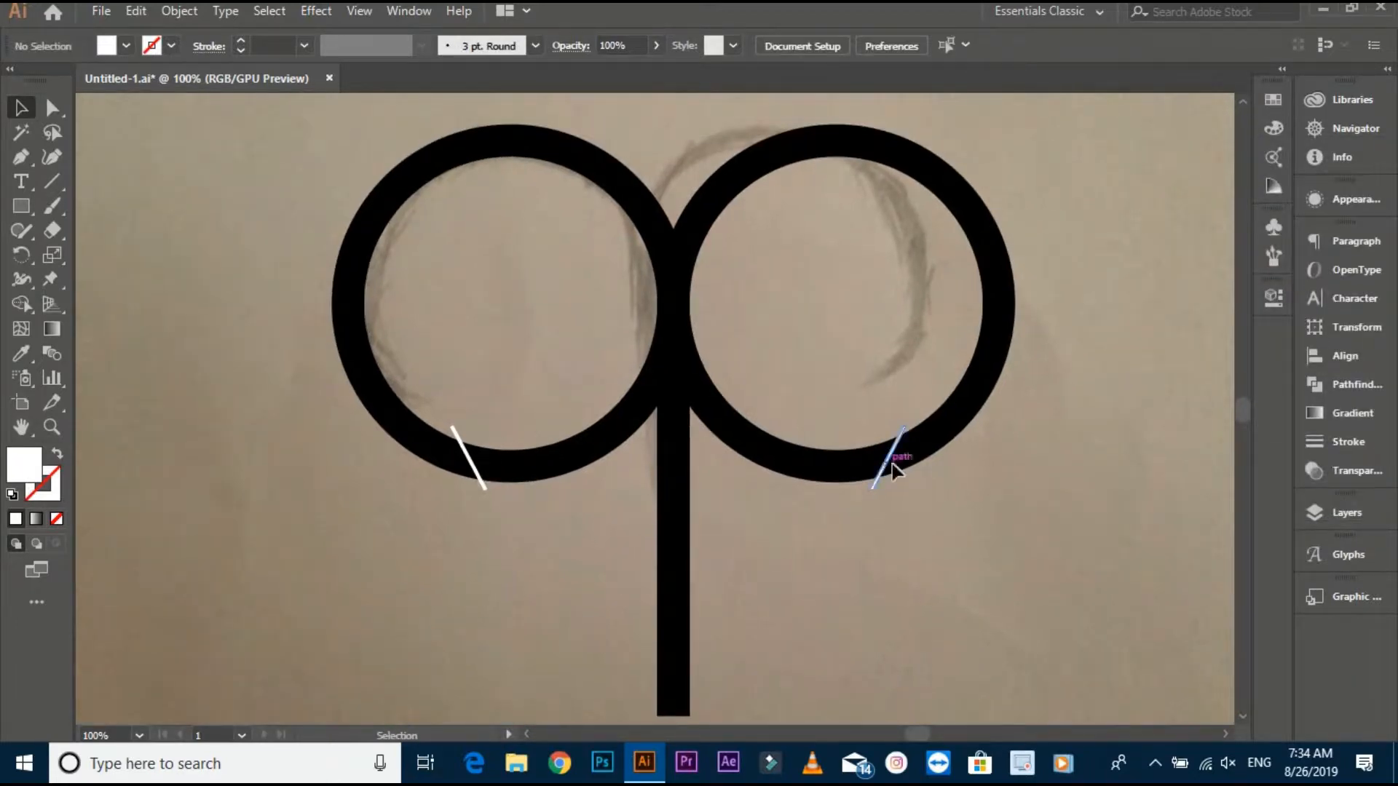
pyautogui.moveTo(892, 463); pyautogui.dragTo(941, 503)
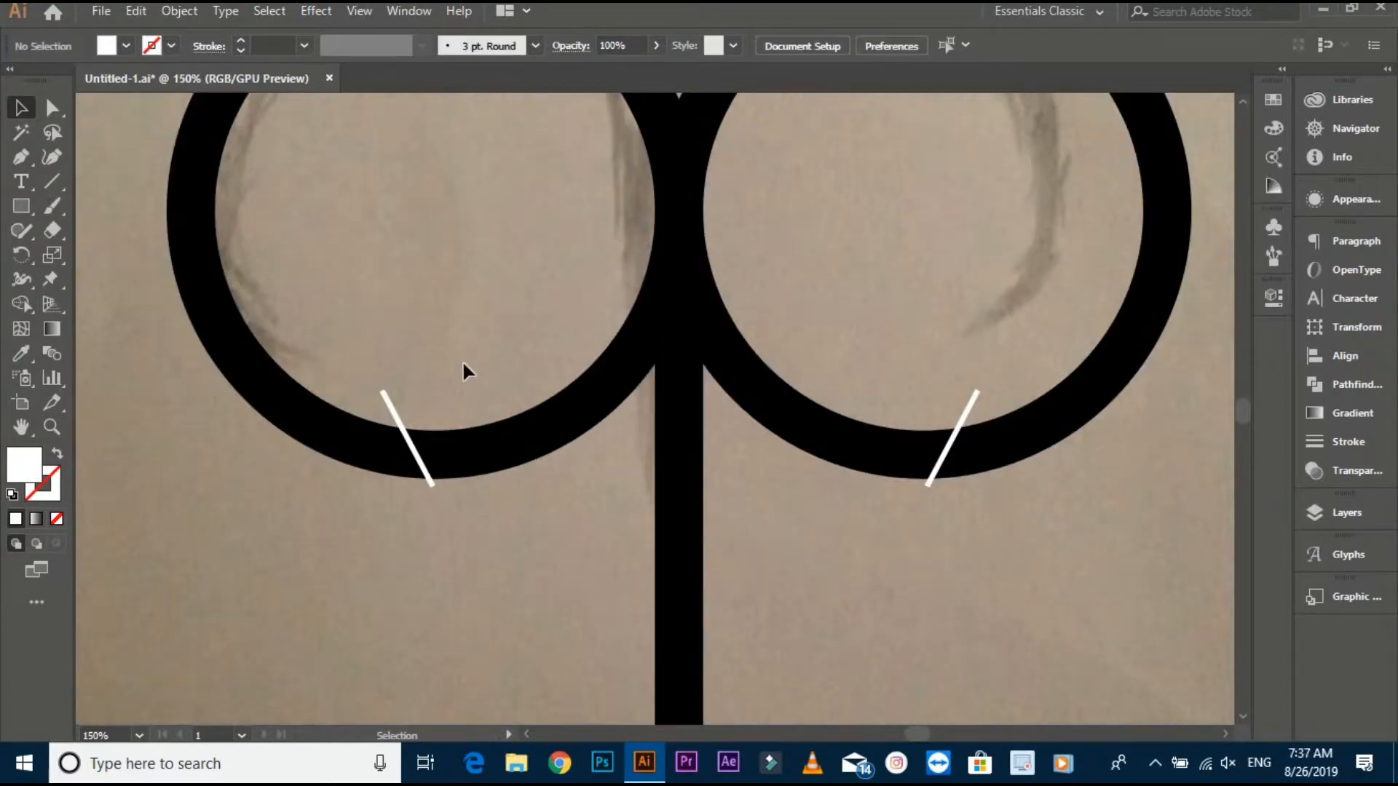
# Step: Cut a diagonal gap through the left ring by removing all pieces of its white bar with Shape Builder
pyautogui.hotkey('ctrl', '-')
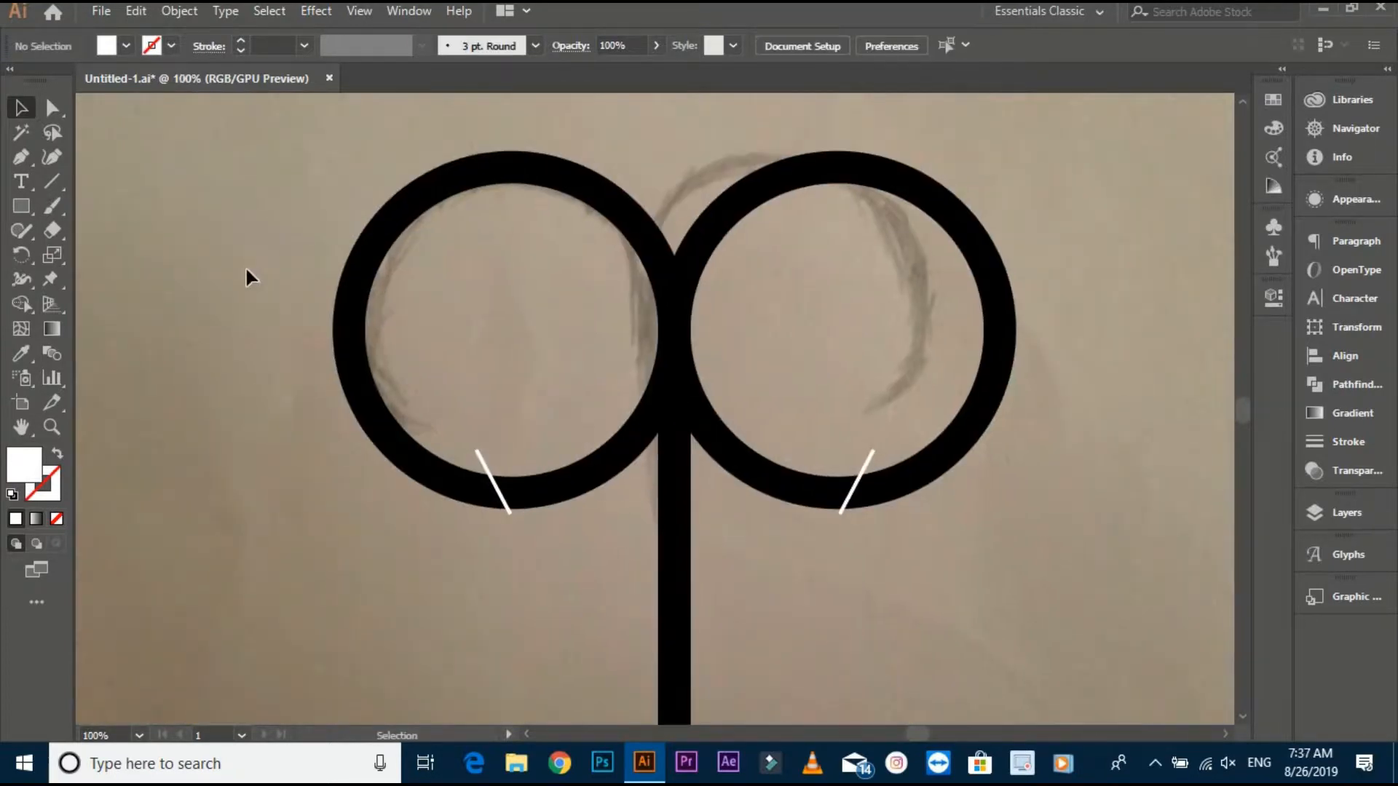
pyautogui.hotkey('ctrl', 'a')
pyautogui.hotkey('ctrl', '+')
pyautogui.hotkey('ctrl', '+')
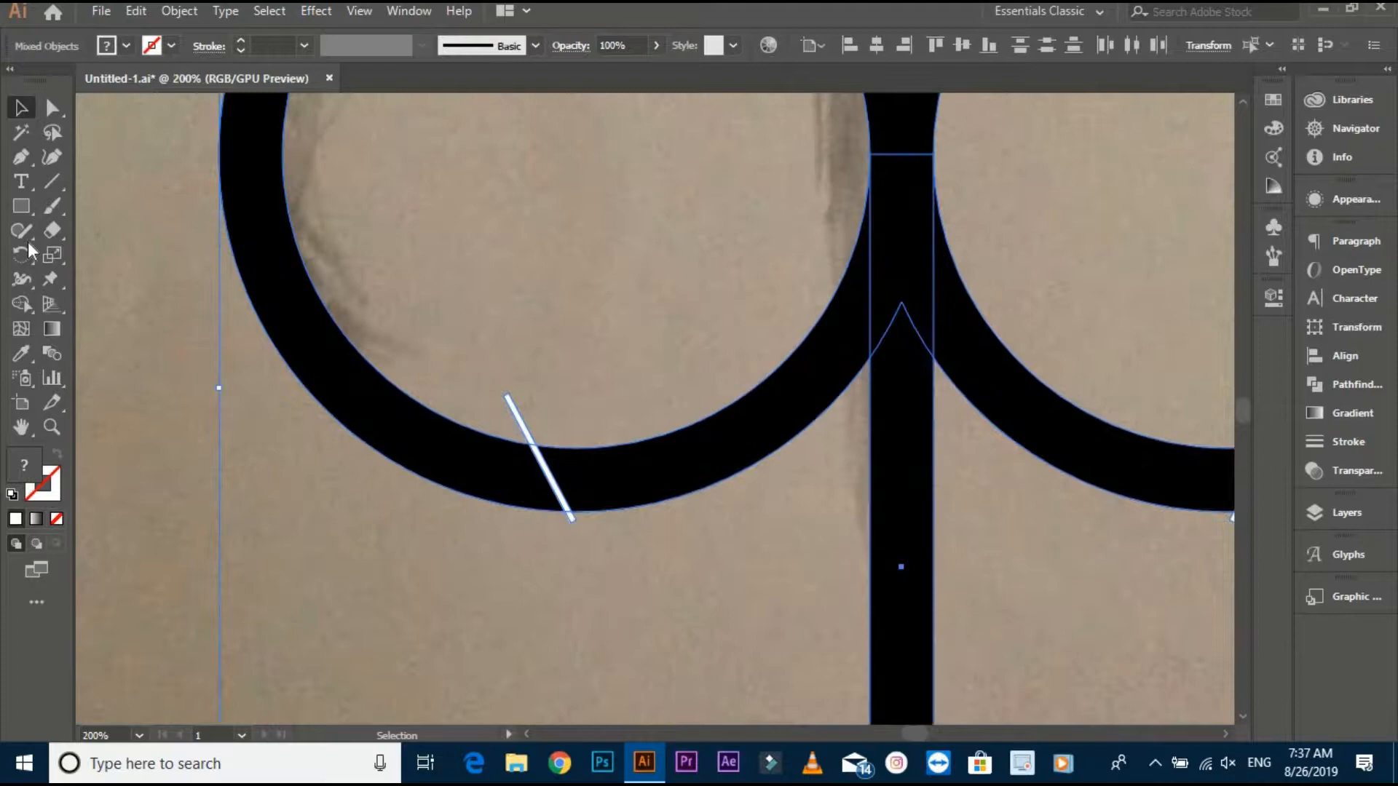
pyautogui.click(22, 304)
pyautogui.scroll(2, 557, 477)
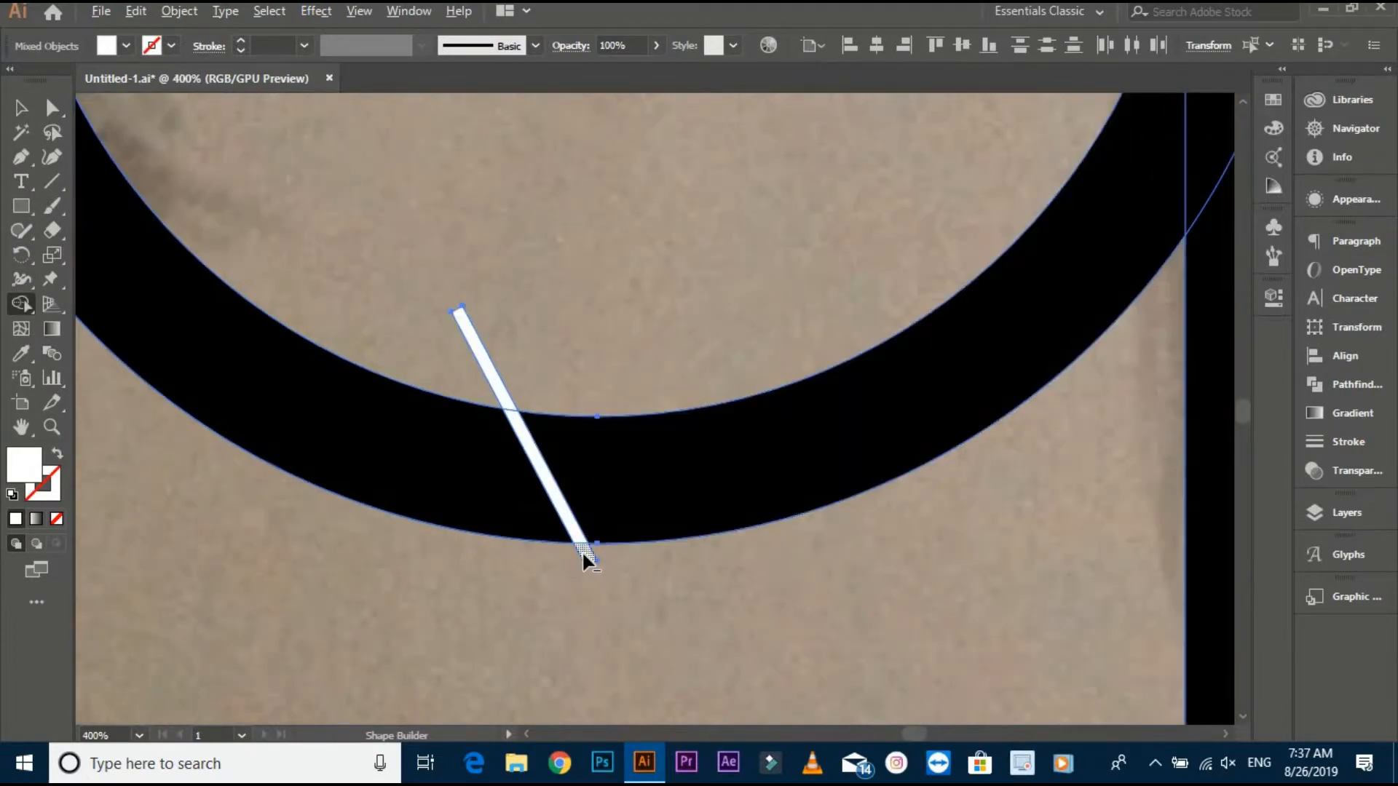
pyautogui.moveTo(585, 547); pyautogui.dragTo(531, 460)
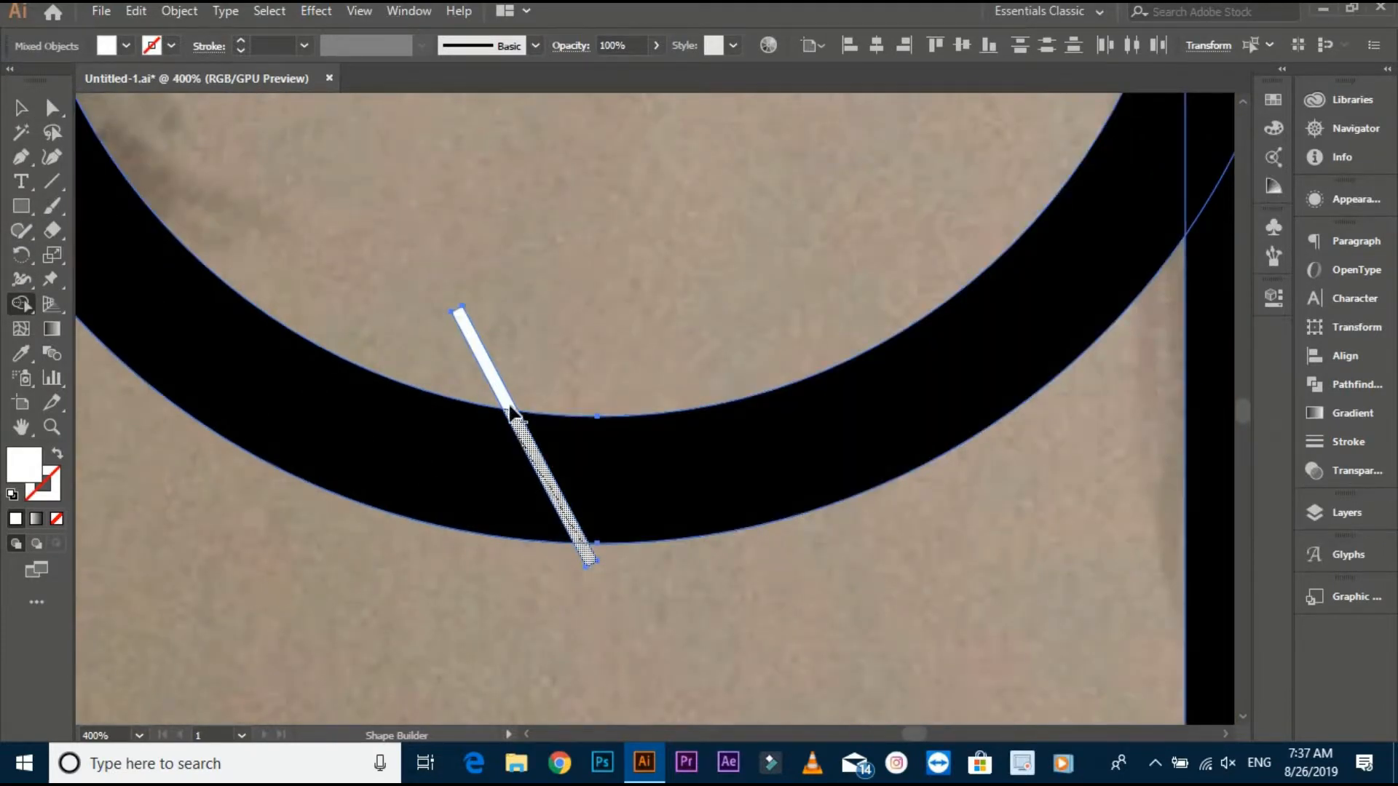
pyautogui.moveTo(514, 413); pyautogui.dragTo(475, 335)
pyautogui.scroll(-2, 587, 385)
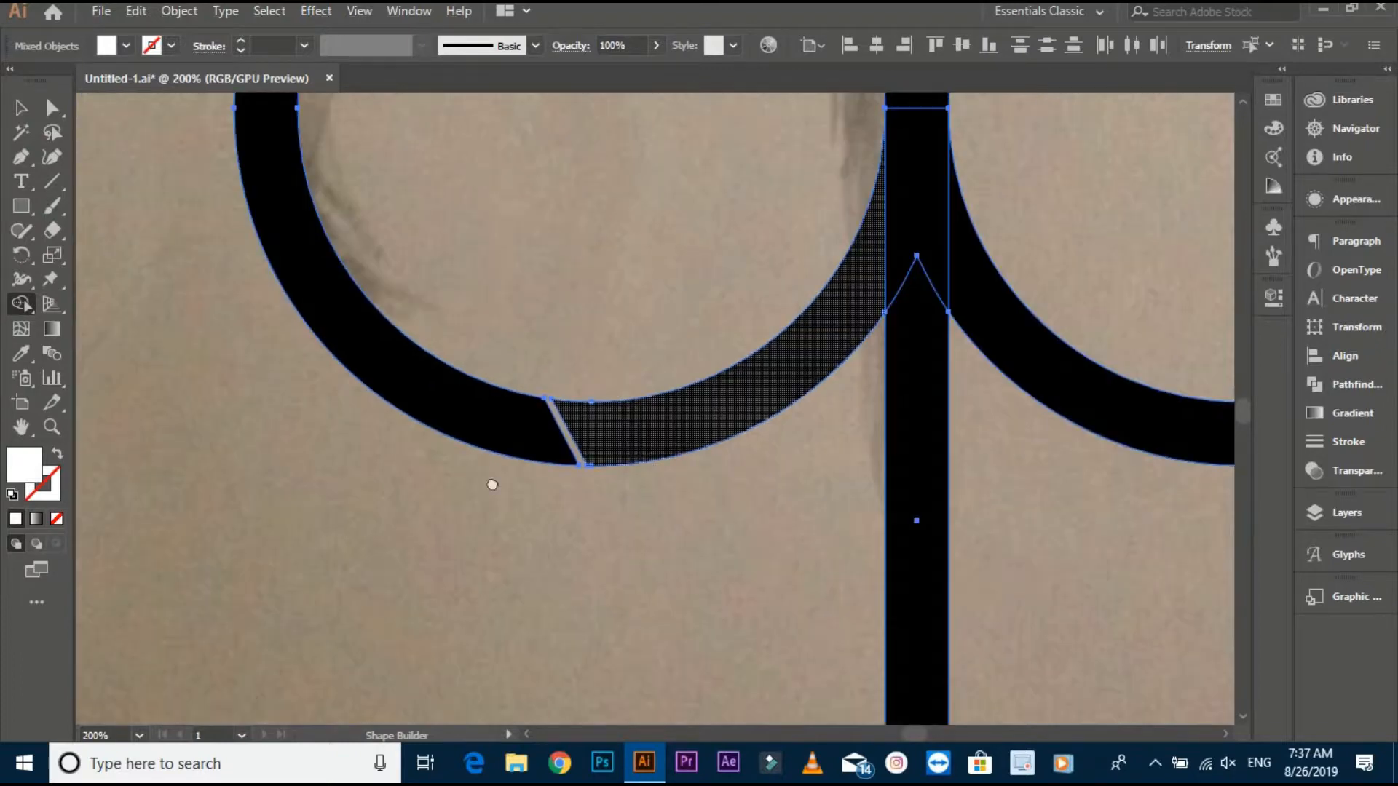
pyautogui.moveTo(489, 483); pyautogui.dragTo(62, 654)
# Step: Remove the white bar's pieces from the right ring with Shape Builder to leave a matching diagonal gap
pyautogui.scroll(3, 846, 618)
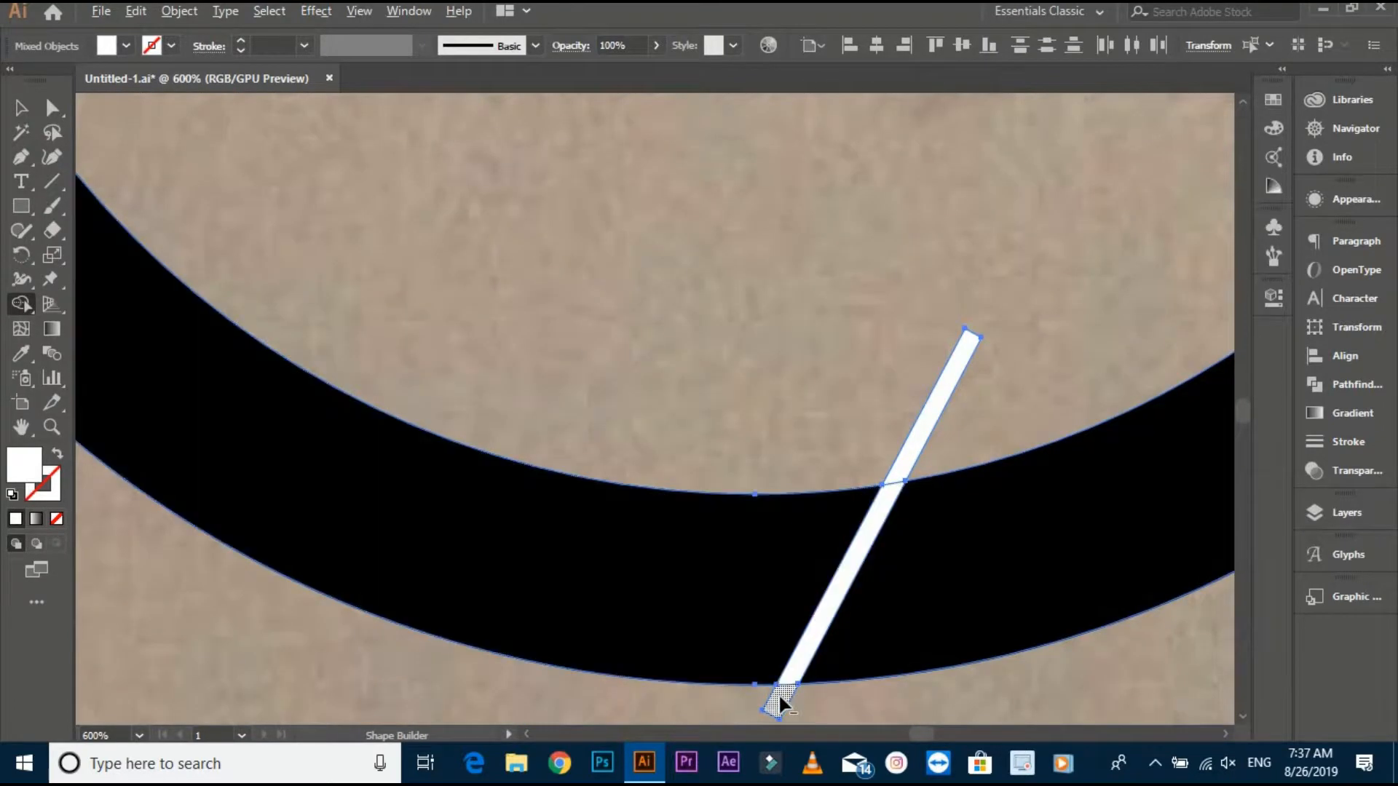
pyautogui.moveTo(779, 693); pyautogui.dragTo(814, 640)
pyautogui.moveTo(841, 580); pyautogui.dragTo(904, 473)
pyautogui.scroll(-4, 905, 474)
pyautogui.click(21, 107)
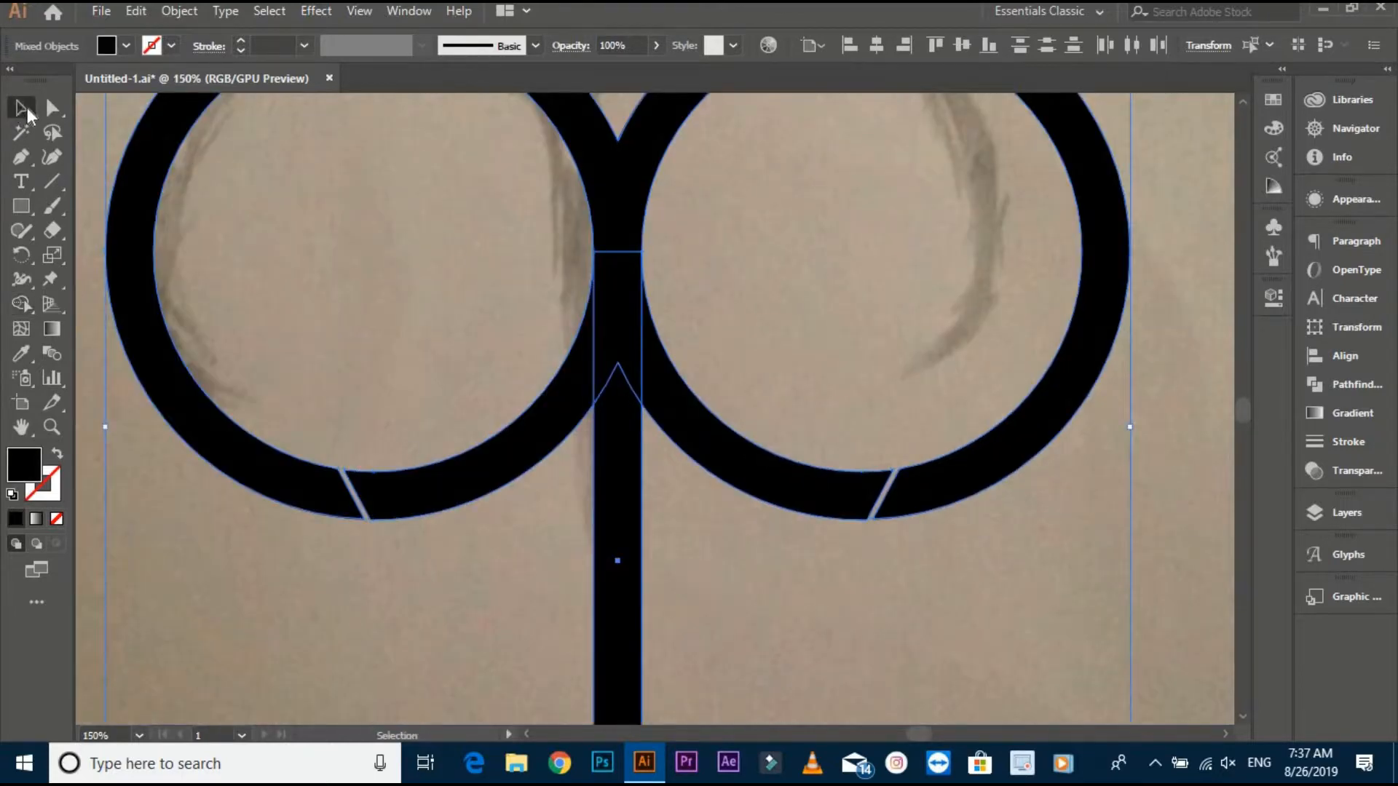
pyautogui.click(301, 562)
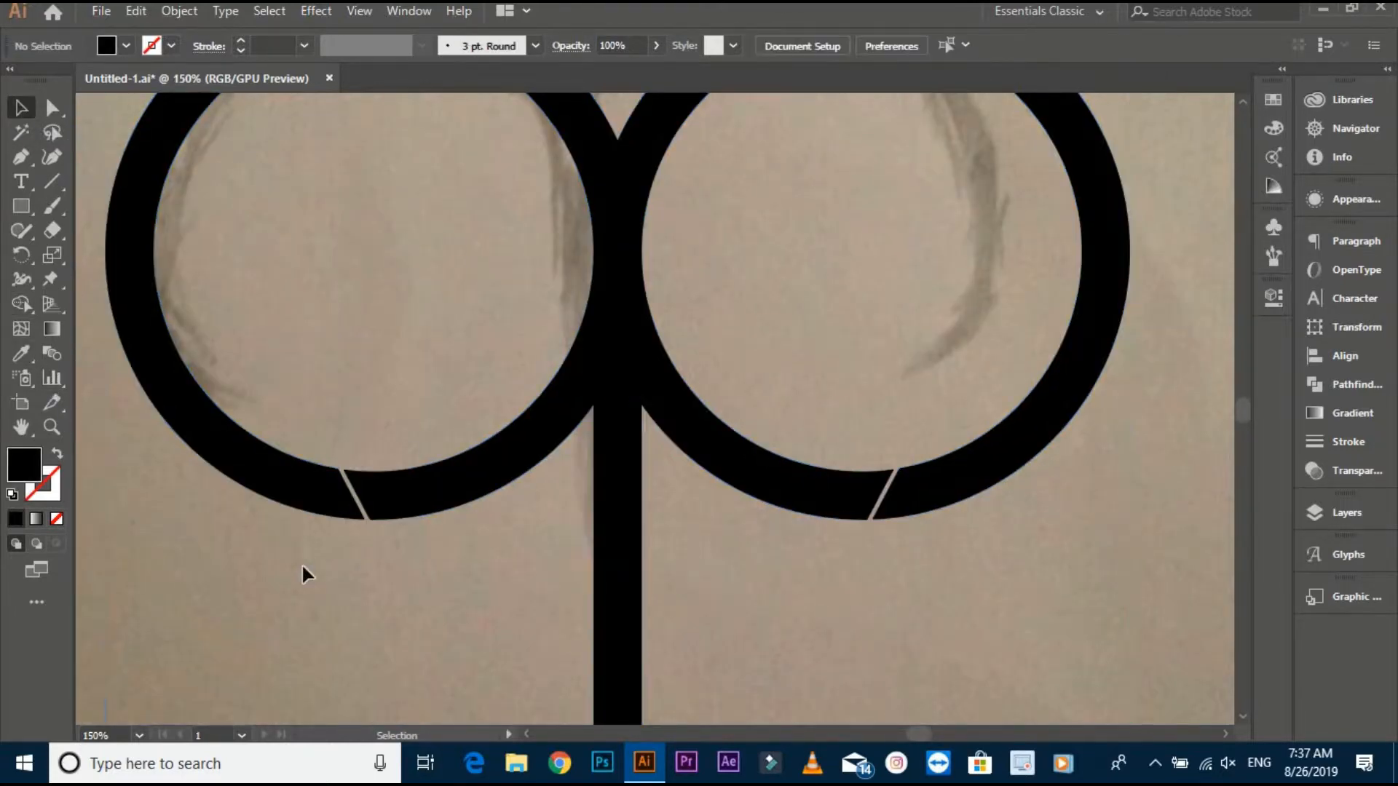
# Step: Merge the stem with the overlapping ring areas above it into one shape with Shape Builder
pyautogui.scroll(-1, 302, 562)
pyautogui.moveTo(331, 552); pyautogui.dragTo(369, 508)
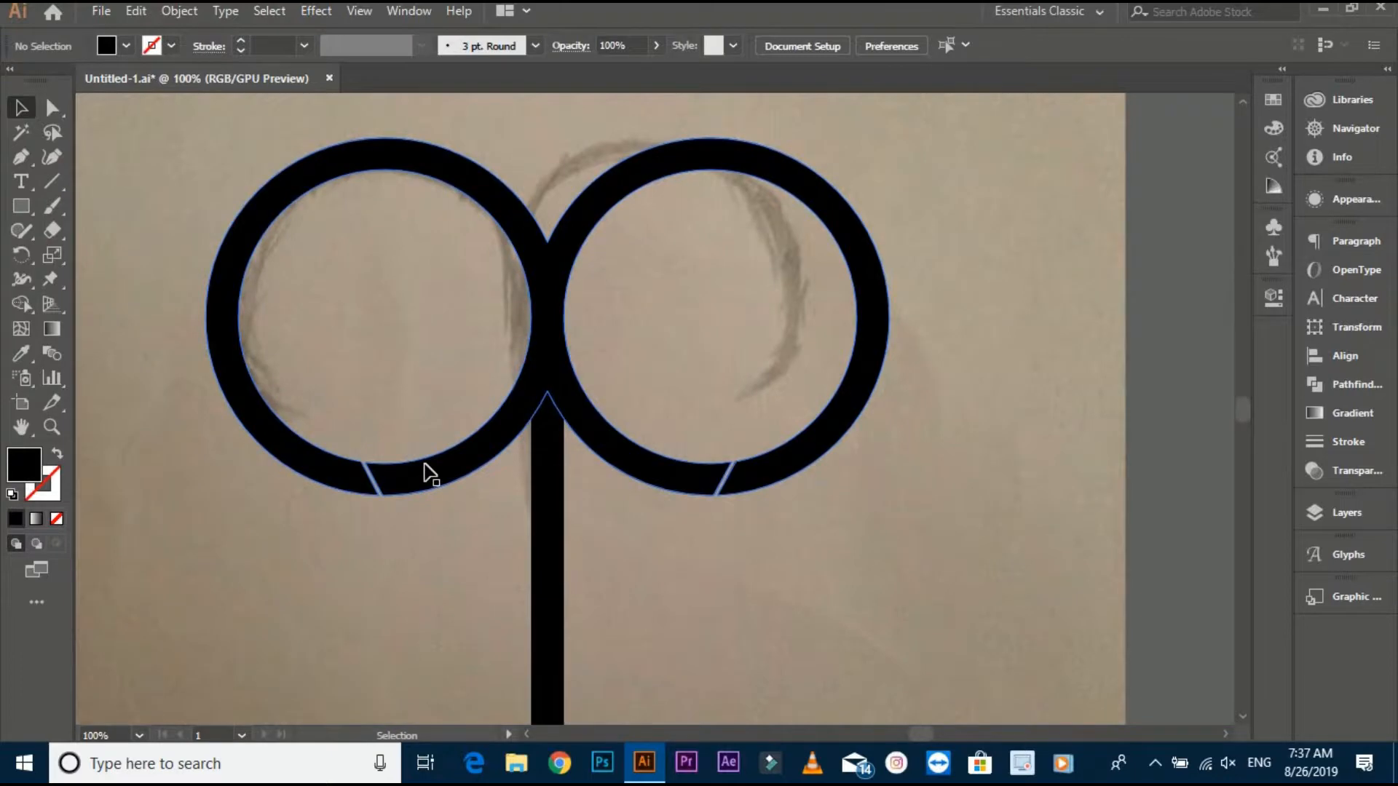
pyautogui.hotkey('ctrl', 'a')
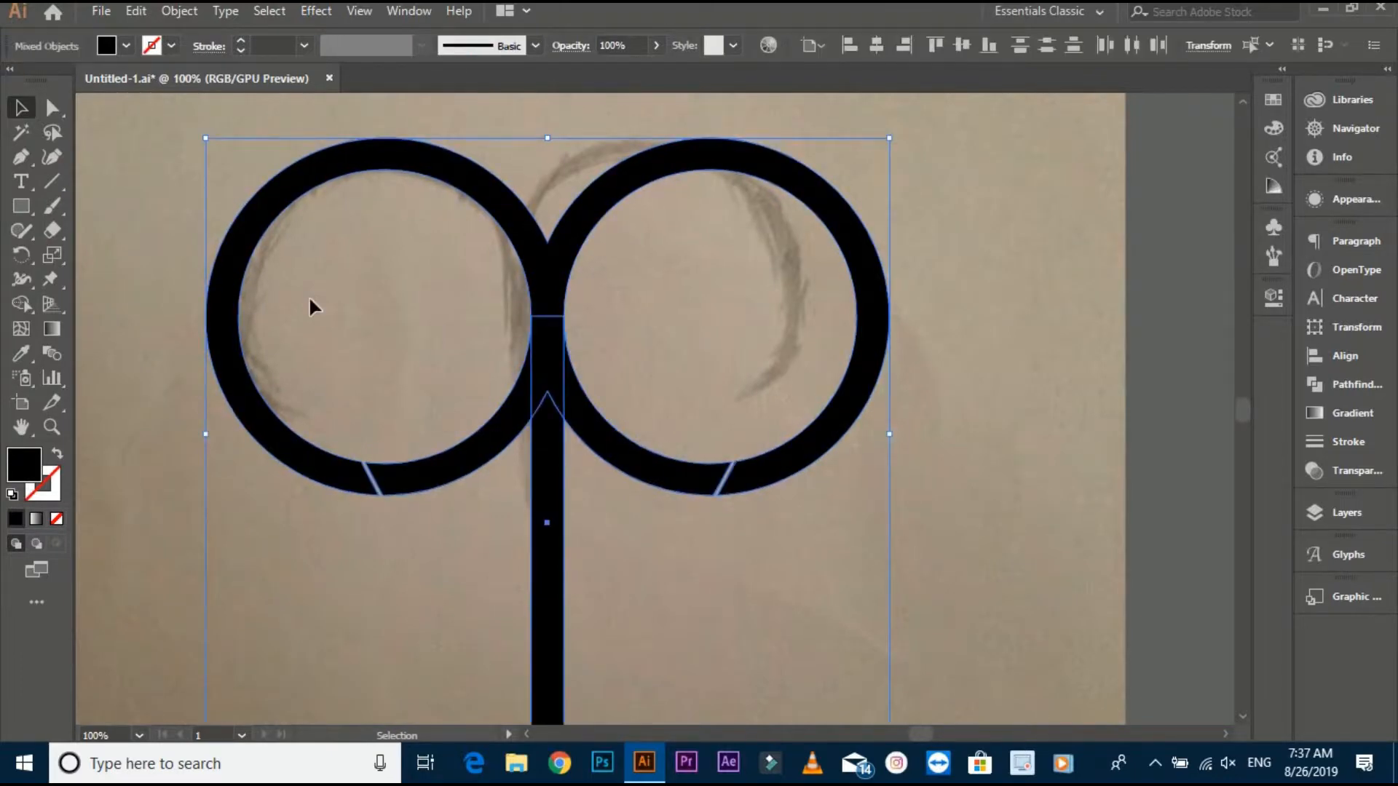
pyautogui.click(21, 303)
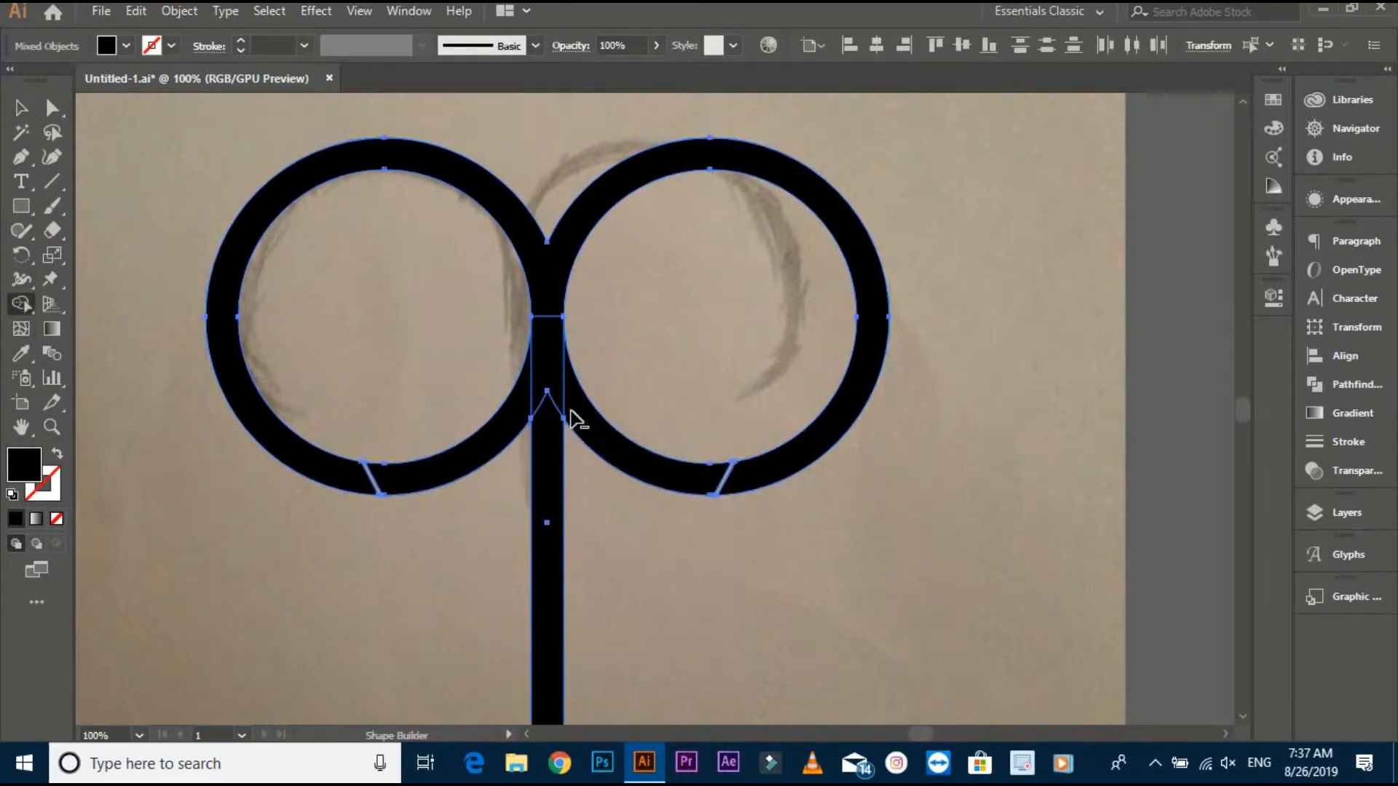
pyautogui.scroll(1, 570, 419)
pyautogui.moveTo(546, 436); pyautogui.dragTo(537, 242)
# Step: Delete the lower ring segments between each diagonal gap and the stem so both loops end as open hooks
pyautogui.keyDown('alt'); pyautogui.click(593, 422); pyautogui.keyUp('alt')
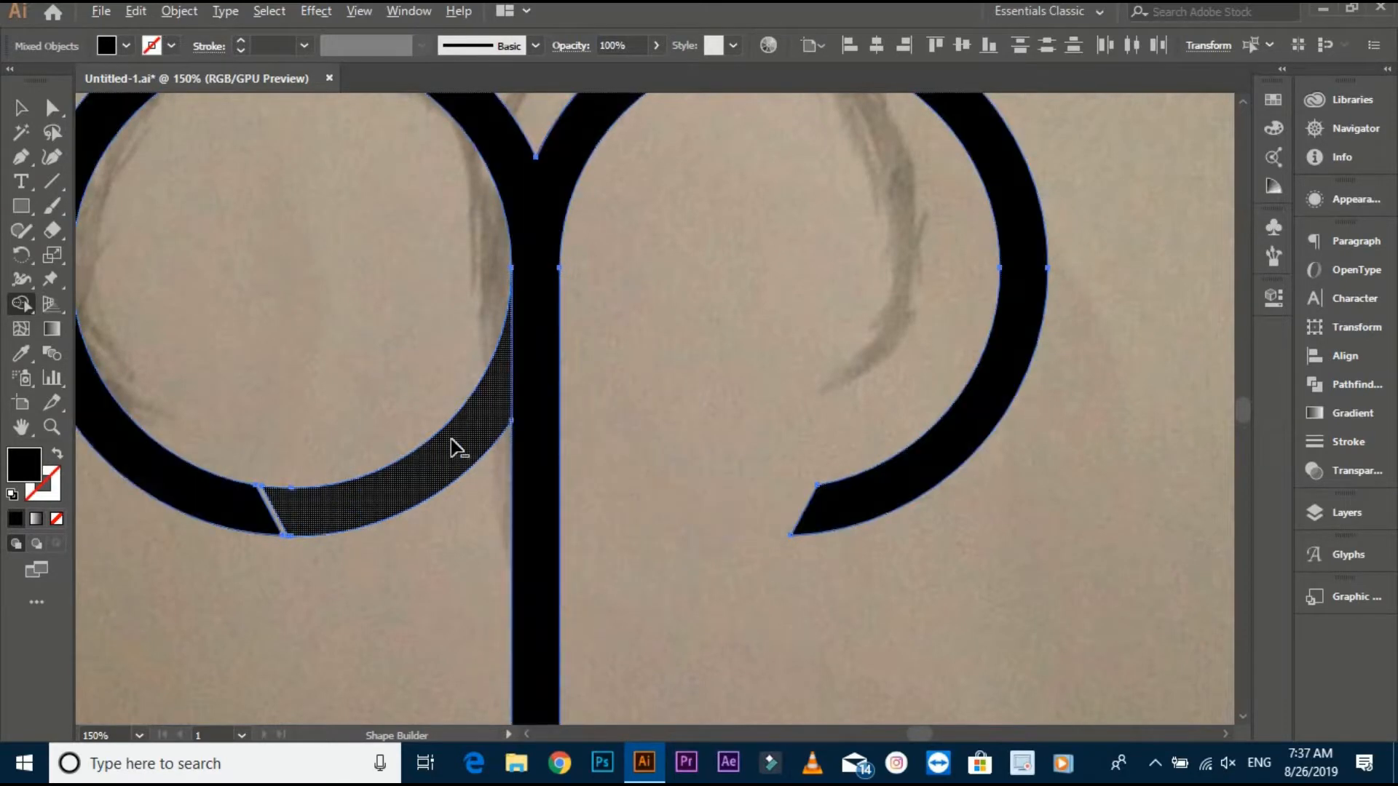
pyautogui.keyDown('alt'); pyautogui.click(452, 446); pyautogui.keyUp('alt')
pyautogui.click(16, 111)
pyautogui.click(483, 361)
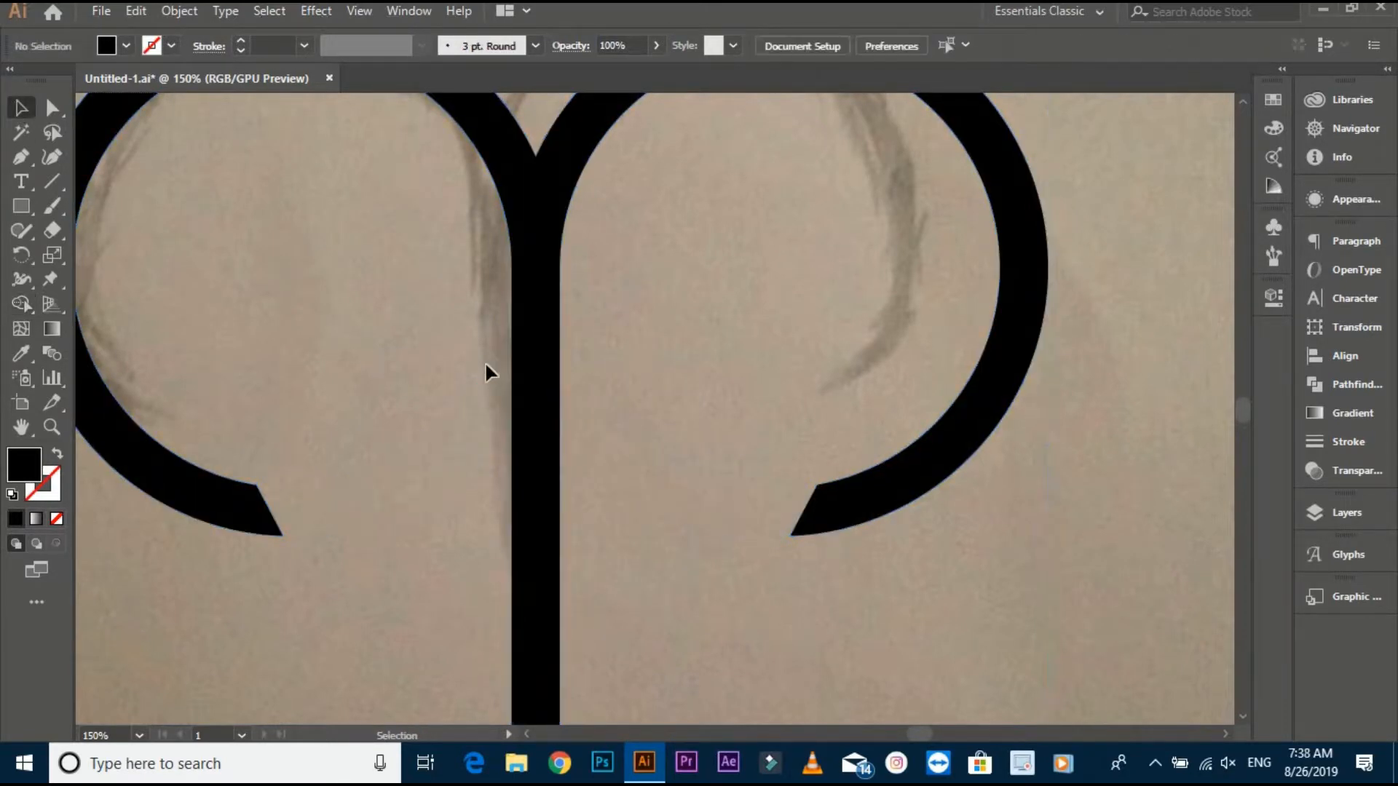
pyautogui.scroll(-3, 480, 364)
pyautogui.moveTo(495, 377); pyautogui.dragTo(514, 387)
pyautogui.click(555, 458)
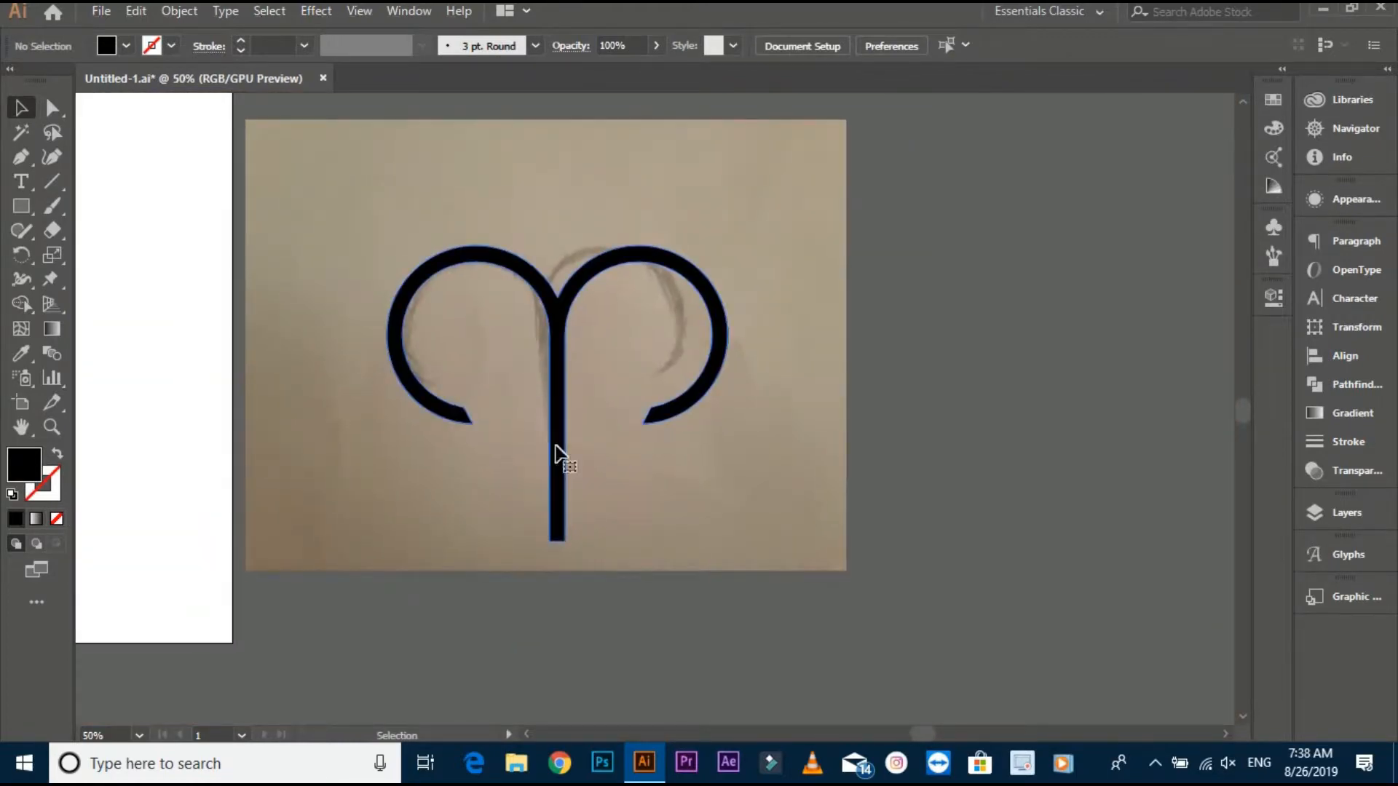
pyautogui.click(466, 481)
# Step: Draw a short diagonal line sloping down to the right across the stem near its lower end with the Pen tool
pyautogui.scroll(2, 565, 500)
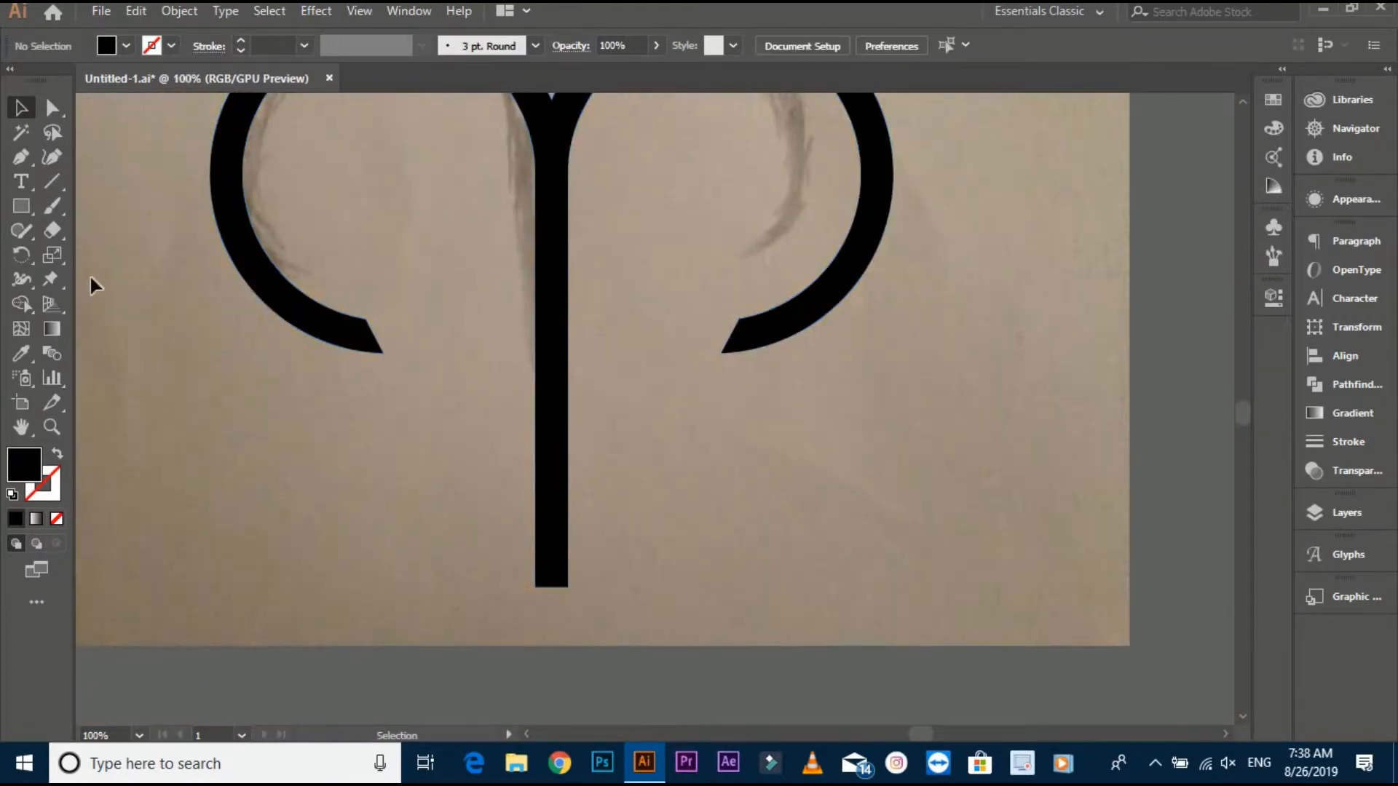
pyautogui.click(21, 161)
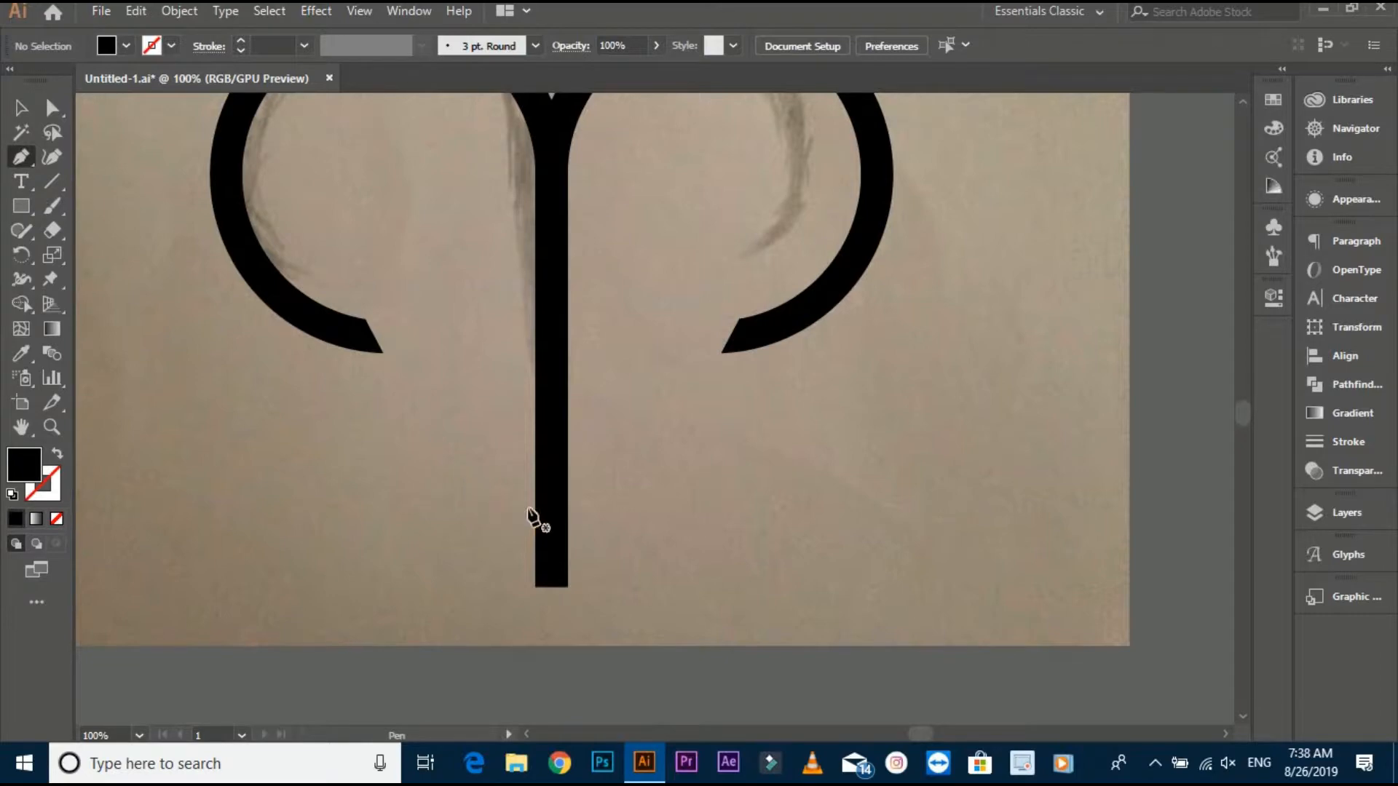
pyautogui.click(535, 538)
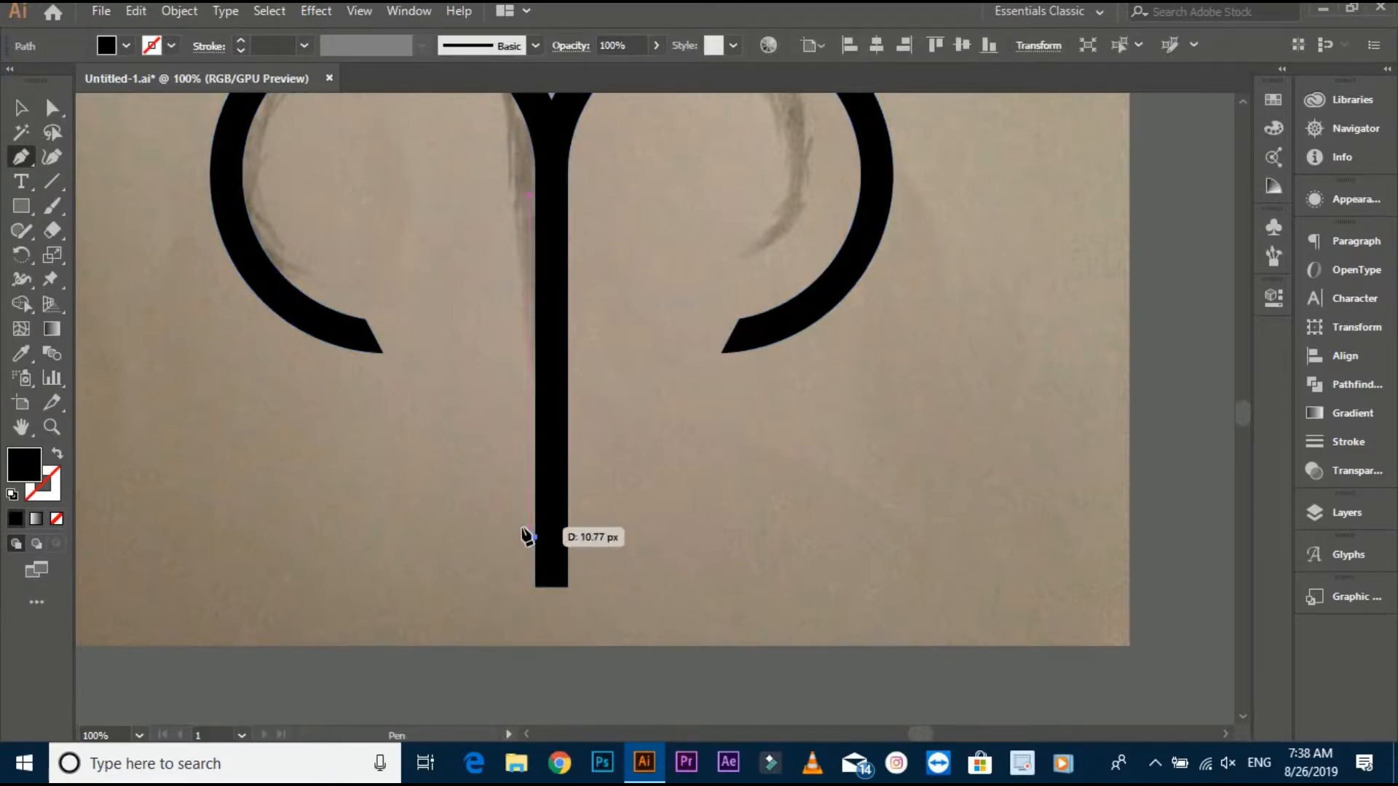
pyautogui.click(587, 567)
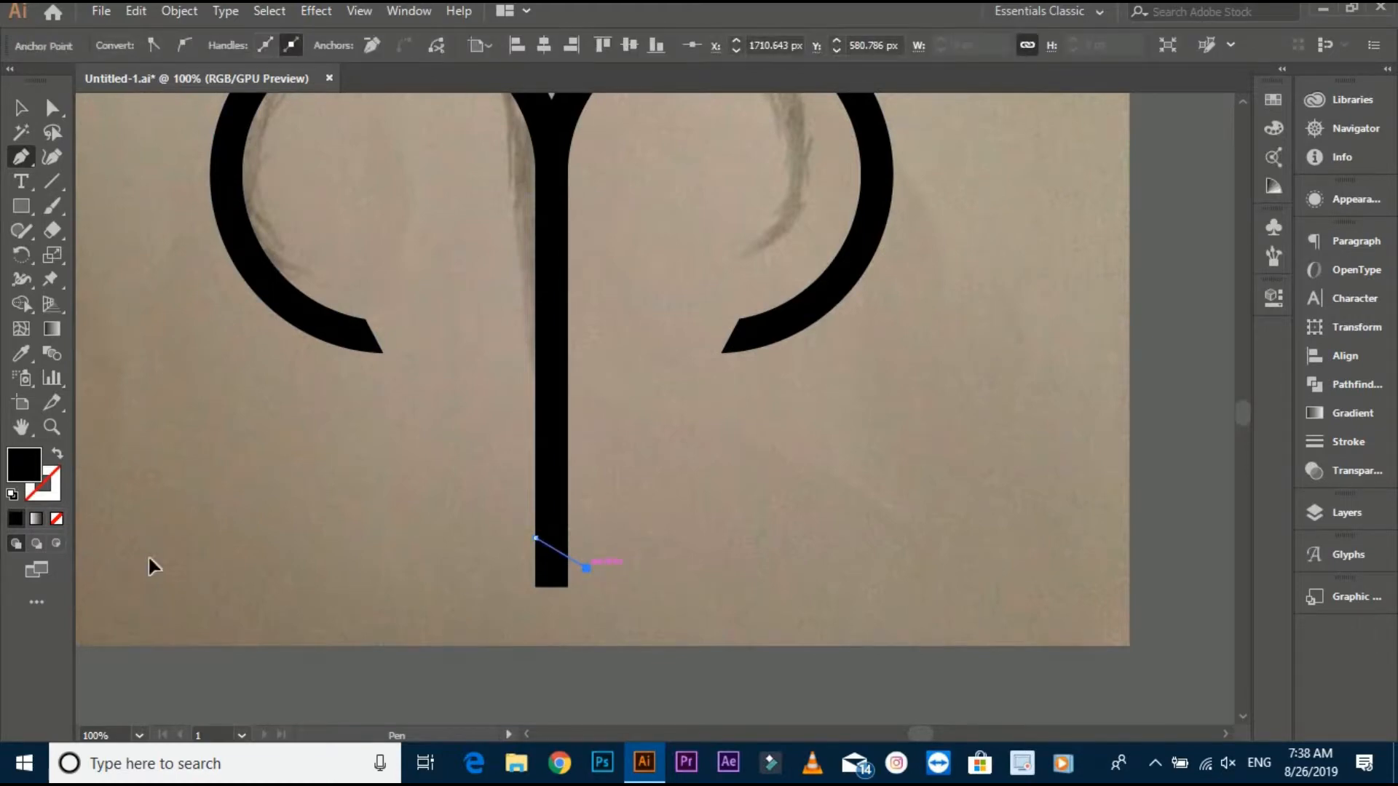
# Step: Give the stem's diagonal line a white stroke without fill and shift it to extend past both stem edges
pyautogui.press('v')
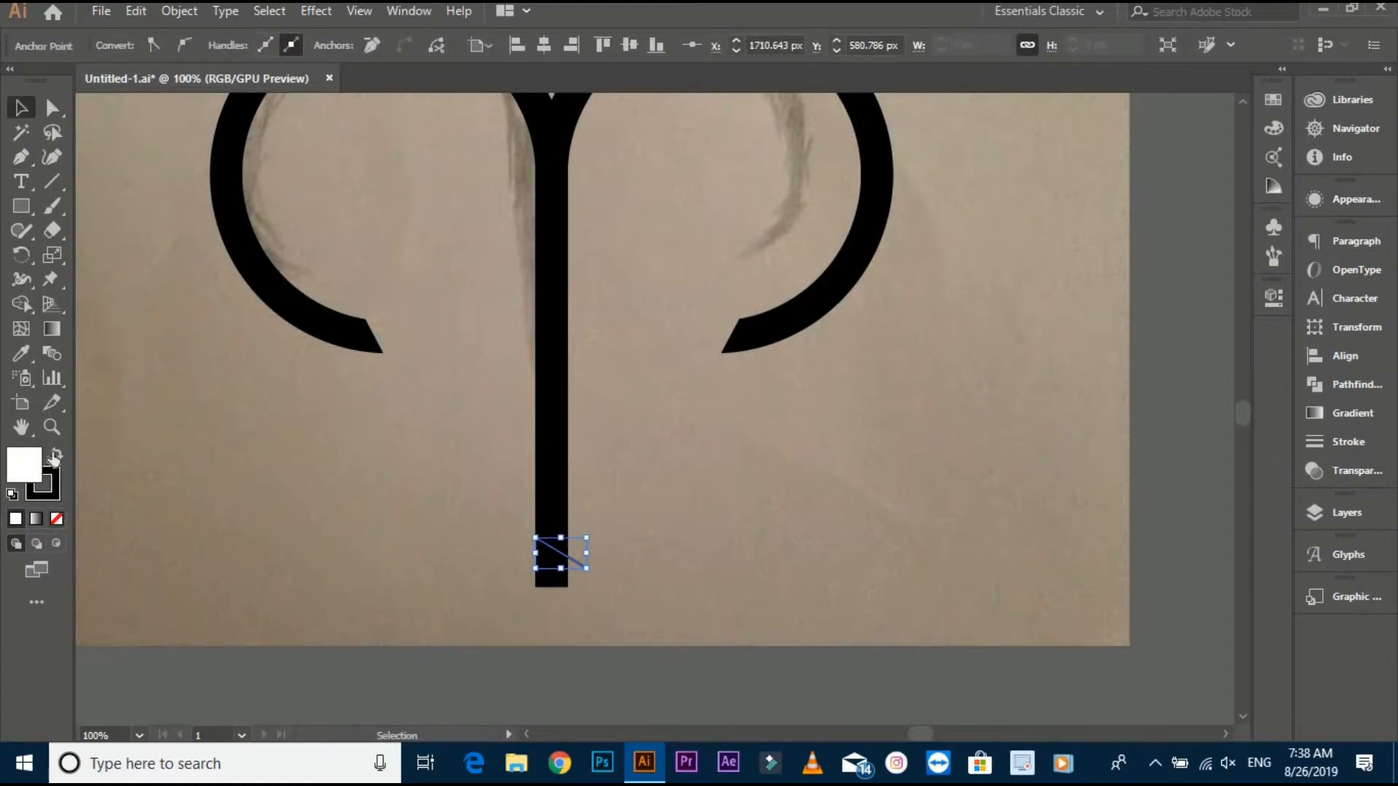
pyautogui.click(56, 454)
pyautogui.click(56, 518)
pyautogui.click(398, 538)
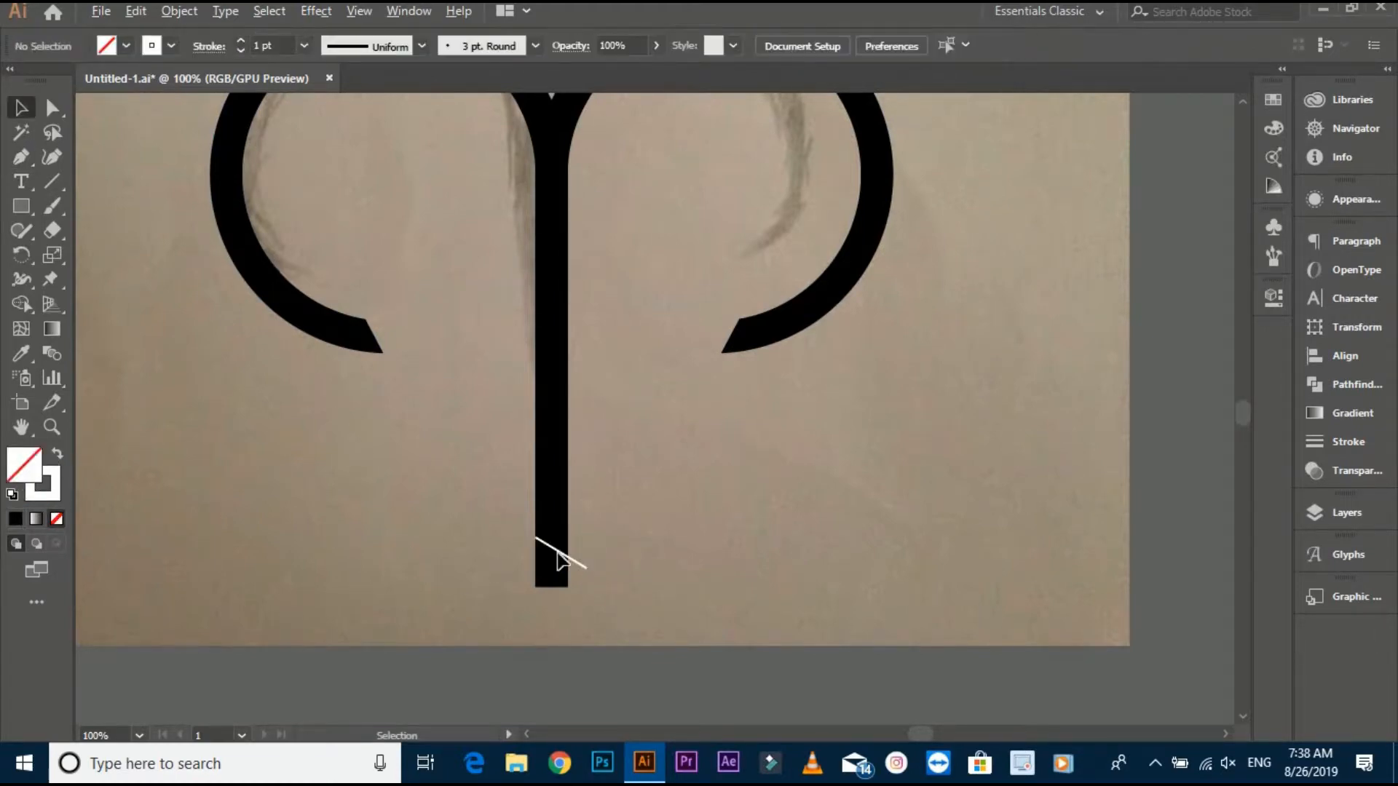
pyautogui.scroll(1, 549, 553)
pyautogui.moveTo(631, 550); pyautogui.dragTo(611, 538)
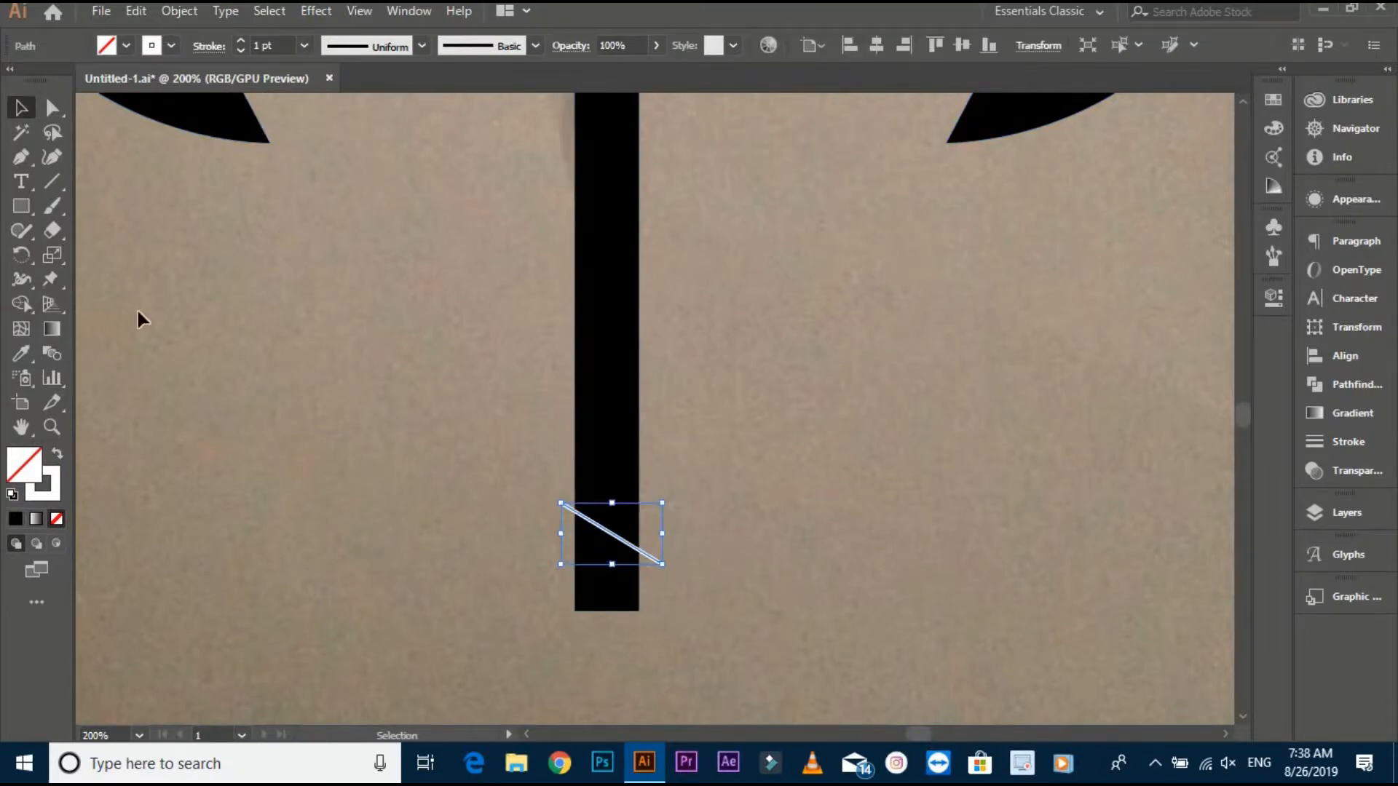
# Step: Thicken the stem's diagonal line to 3 pt and expand it into a filled shape
pyautogui.click(241, 39)
pyautogui.click(241, 39)
pyautogui.click(179, 10)
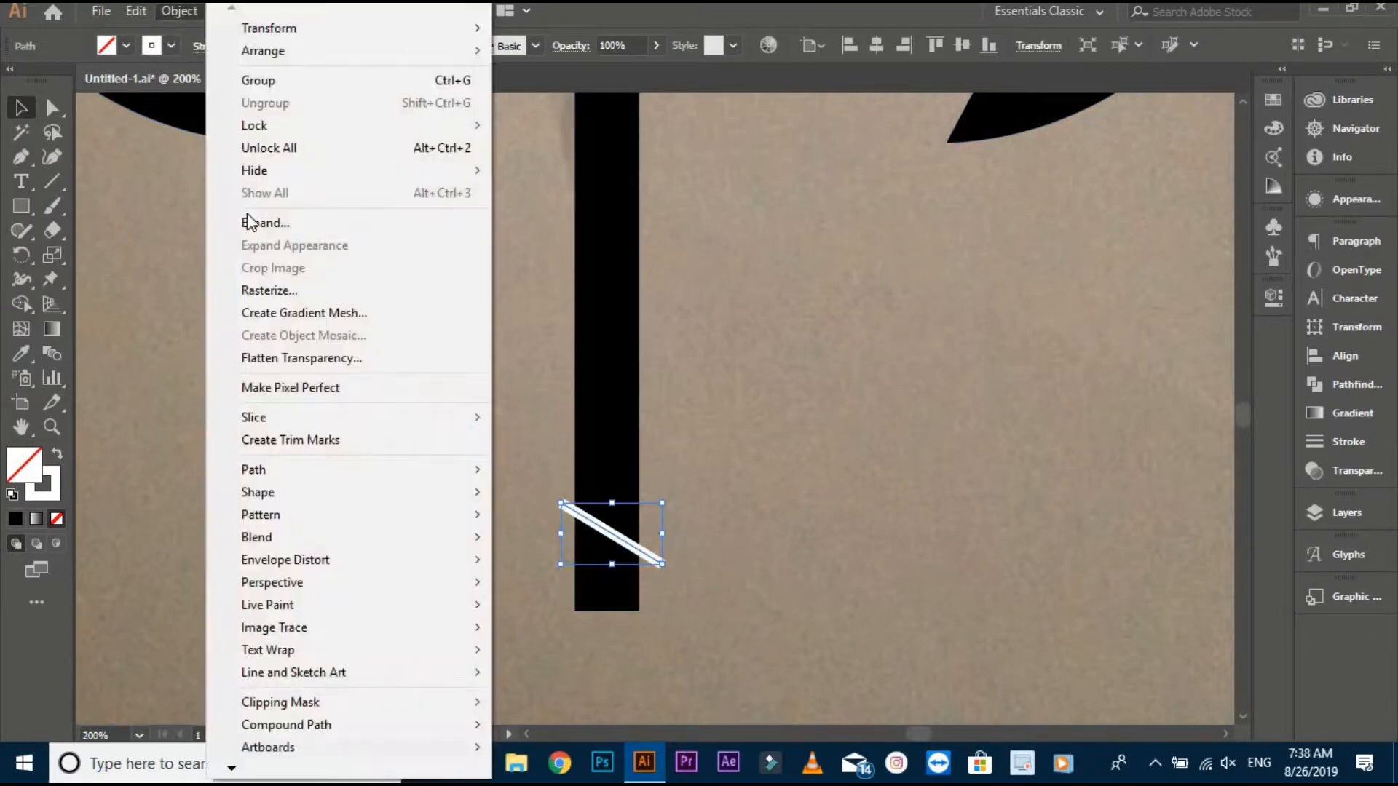
pyautogui.click(247, 222)
pyautogui.click(649, 495)
# Step: Slant the stem's lower end with Shape Builder by removing the white bar and the black piece below it
pyautogui.keyDown('shift'); pyautogui.click(628, 441); pyautogui.keyUp('shift')
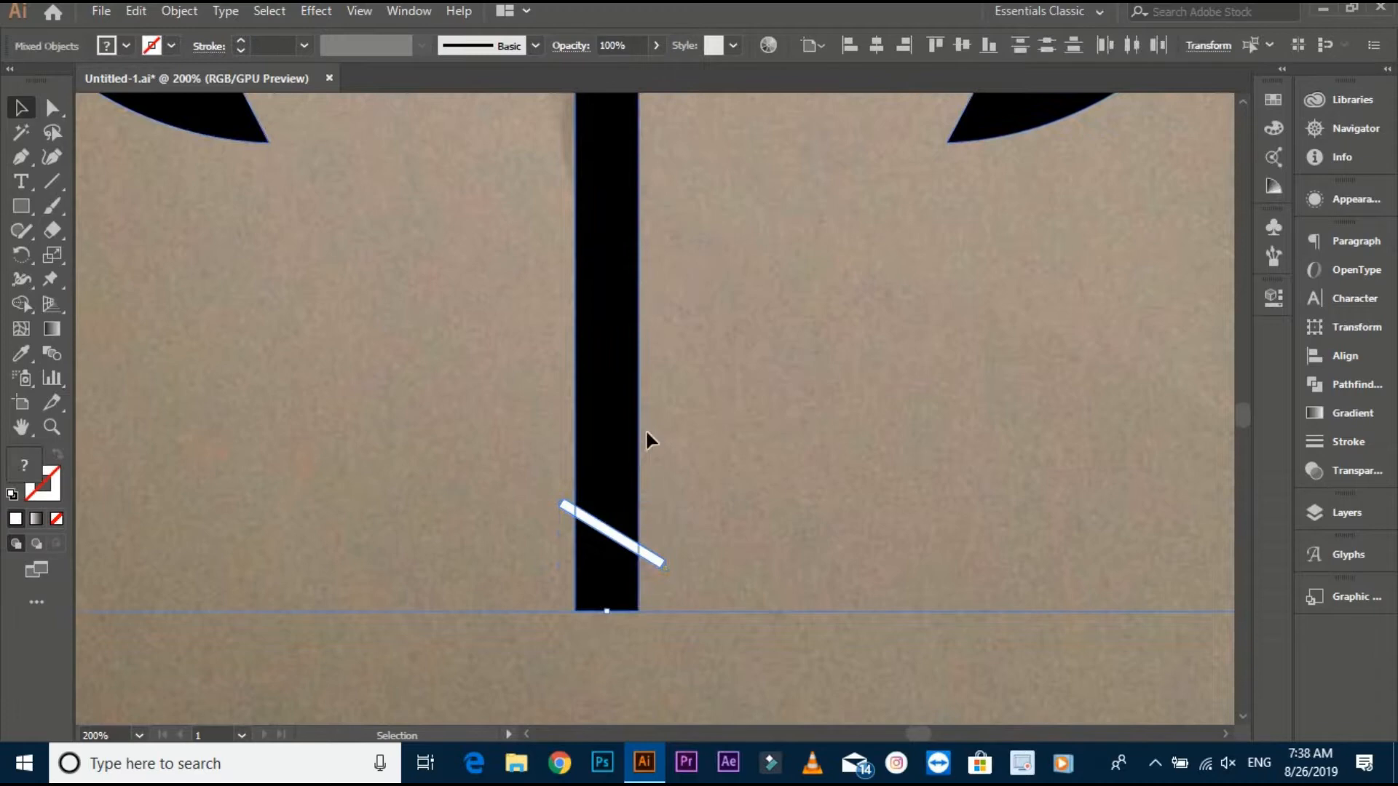
pyautogui.click(21, 304)
pyautogui.scroll(3, 531, 575)
pyautogui.moveTo(677, 426); pyautogui.dragTo(551, 418)
pyautogui.moveTo(512, 364)
pyautogui.mouseDown()
pyautogui.moveTo(561, 382)
pyautogui.moveTo(720, 499)
pyautogui.mouseUp()
pyautogui.hotkey('ctrl', 'z')
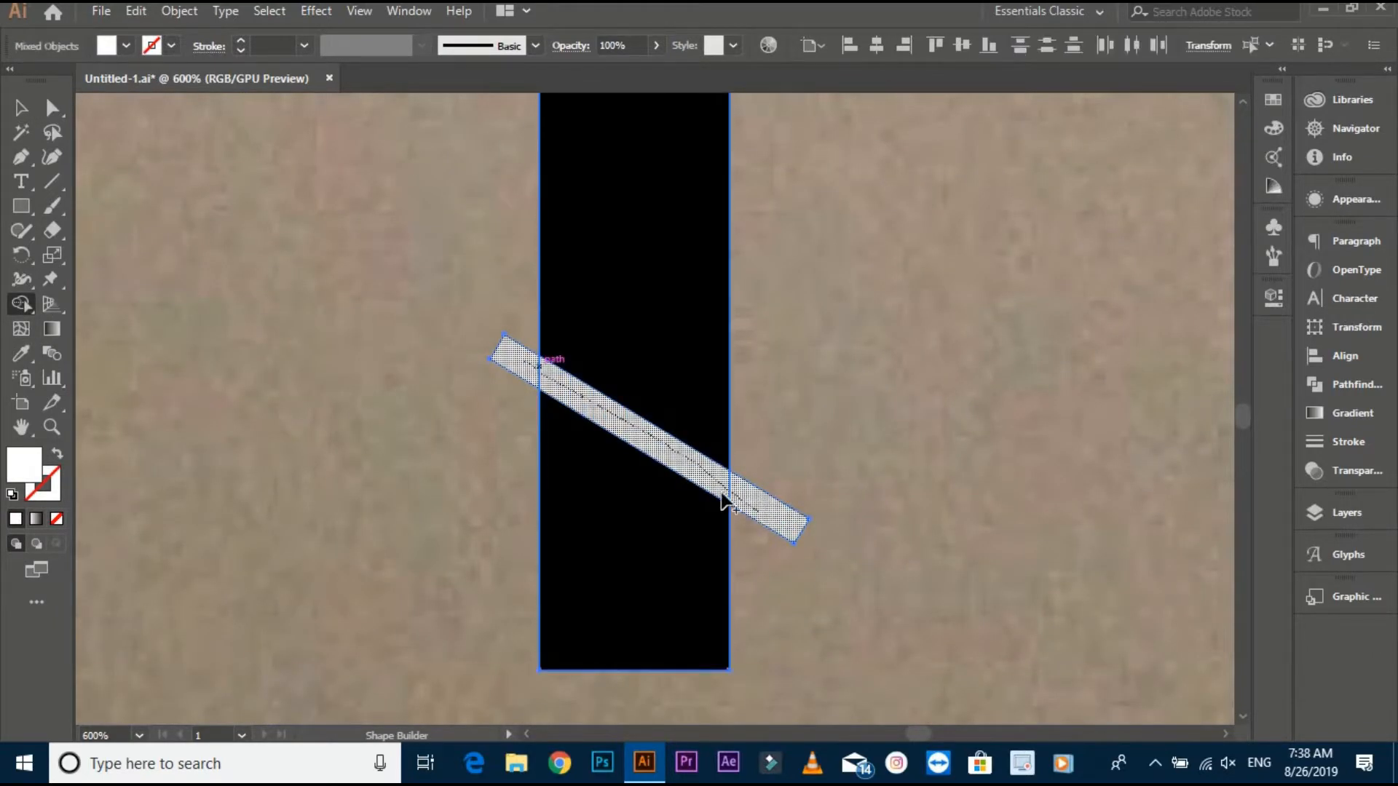
pyautogui.click(19, 110)
pyautogui.click(478, 426)
pyautogui.scroll(-6, 478, 426)
pyautogui.moveTo(438, 373); pyautogui.dragTo(522, 508)
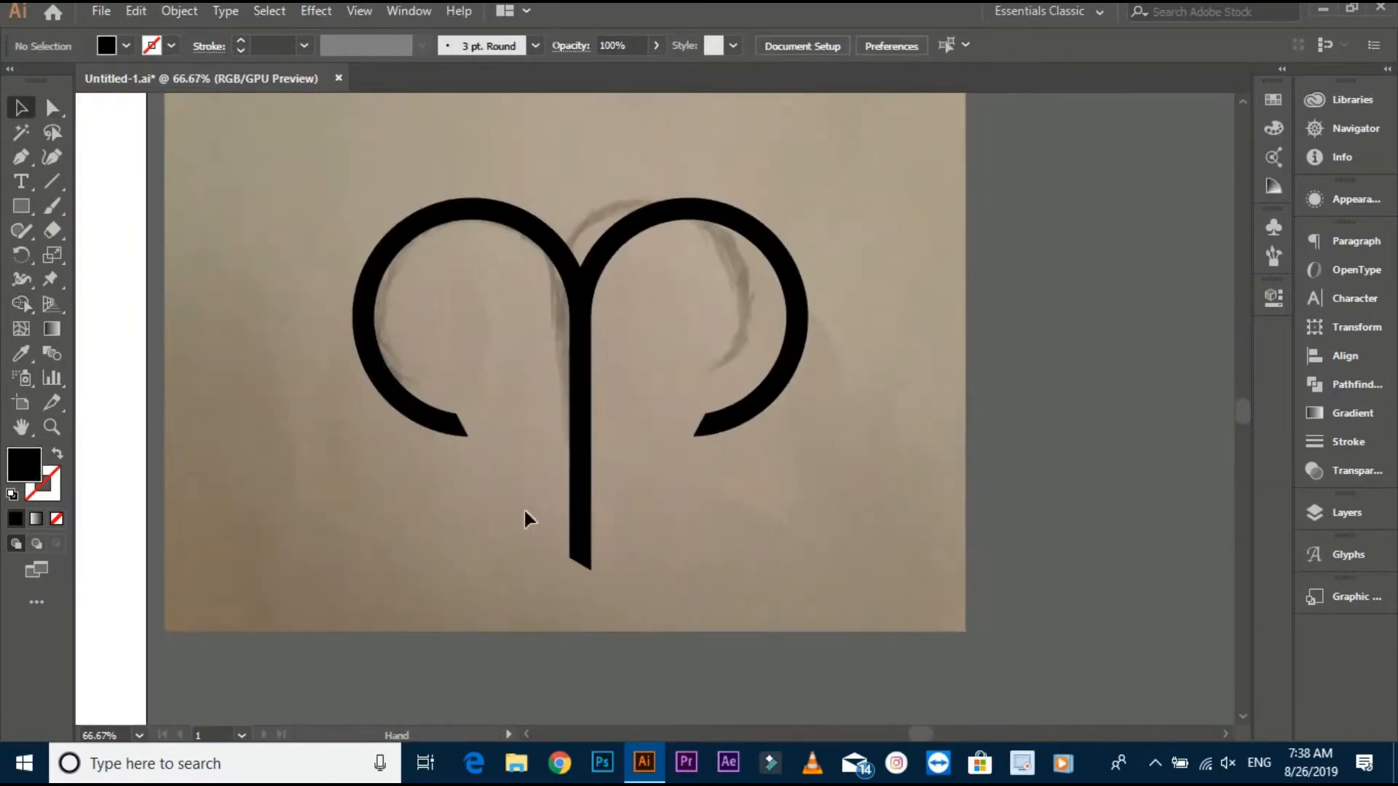
# Step: Scale the merged symbol down proportionally to about two-thirds of its size, keeping it on the sketch photo
pyautogui.click(579, 512)
pyautogui.scroll(-1, 560, 506)
pyautogui.moveTo(450, 482); pyautogui.dragTo(482, 484)
pyautogui.moveTo(780, 548); pyautogui.dragTo(724, 509)
pyautogui.hscroll(-2, 636, 490)
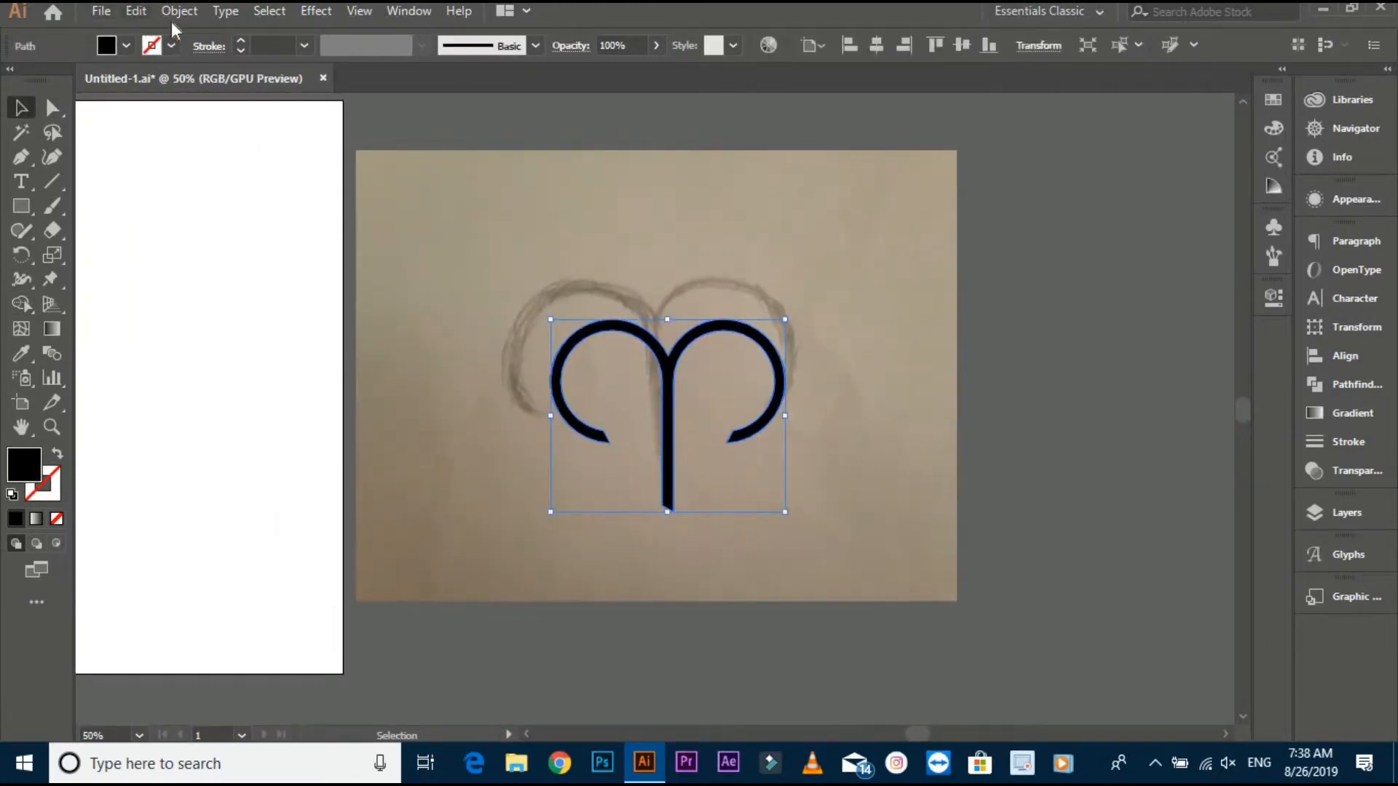
# Step: Create a 12 px offset path around the merged symbol with mitered joins
pyautogui.click(178, 11)
pyautogui.moveTo(475, 472)
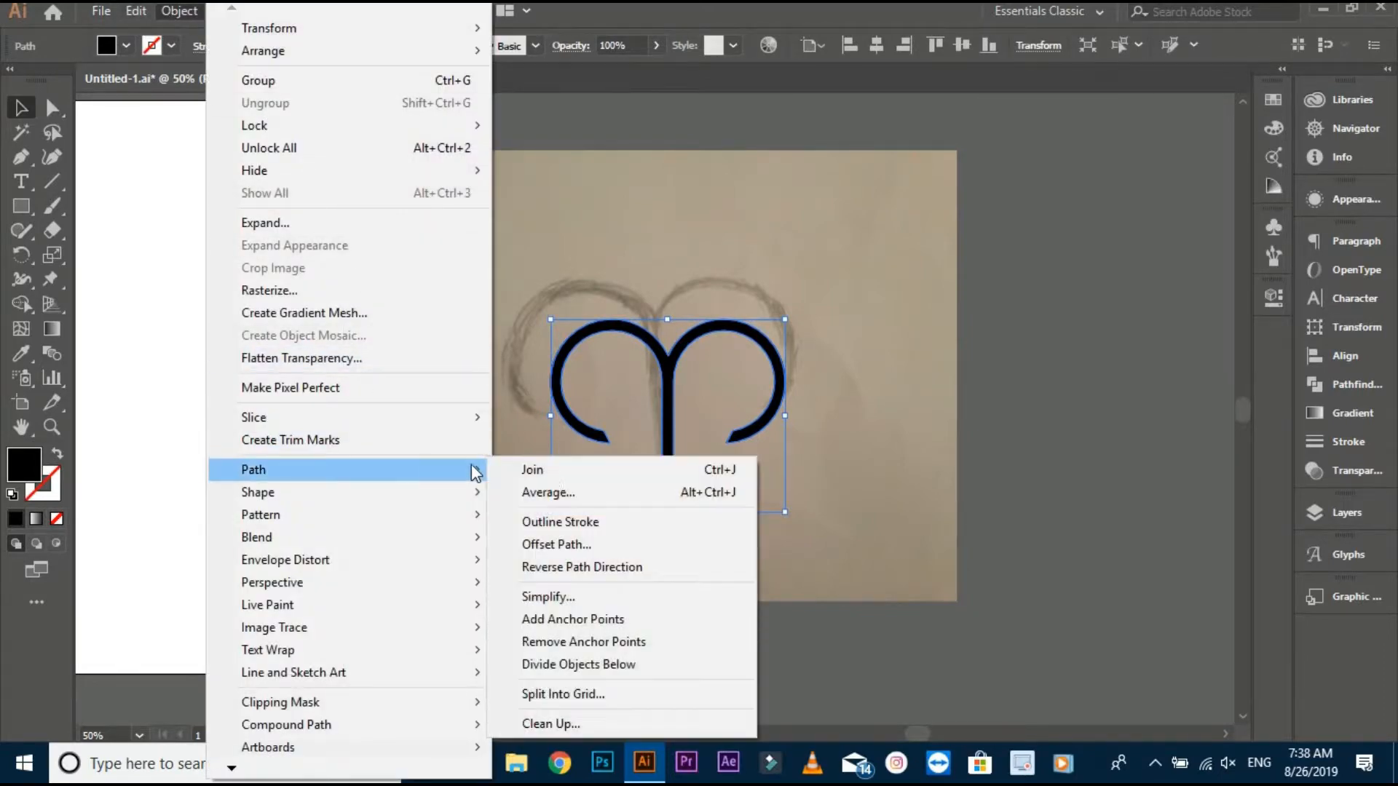
pyautogui.click(595, 547)
pyautogui.click(892, 308)
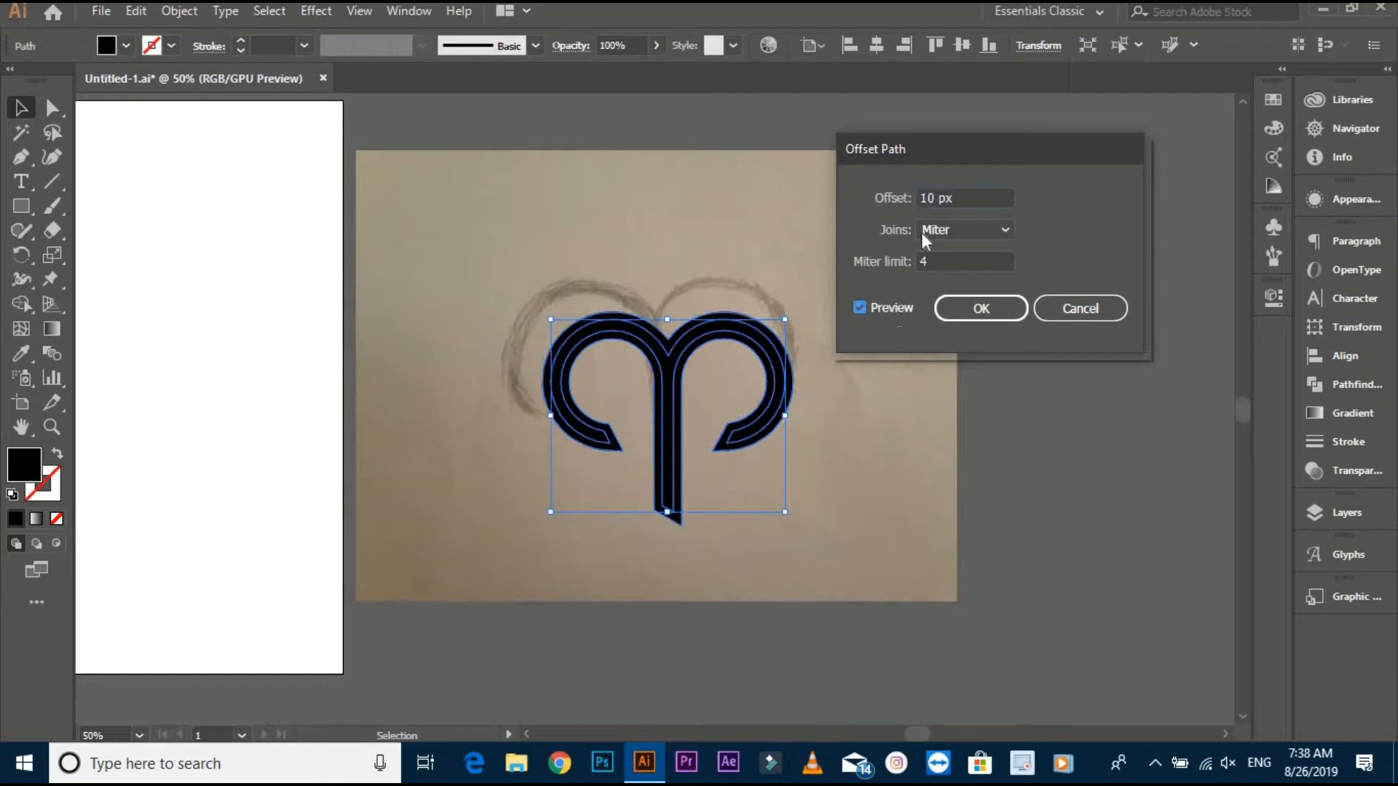
pyautogui.click(966, 199)
pyautogui.press('Up')
pyautogui.press('Up')
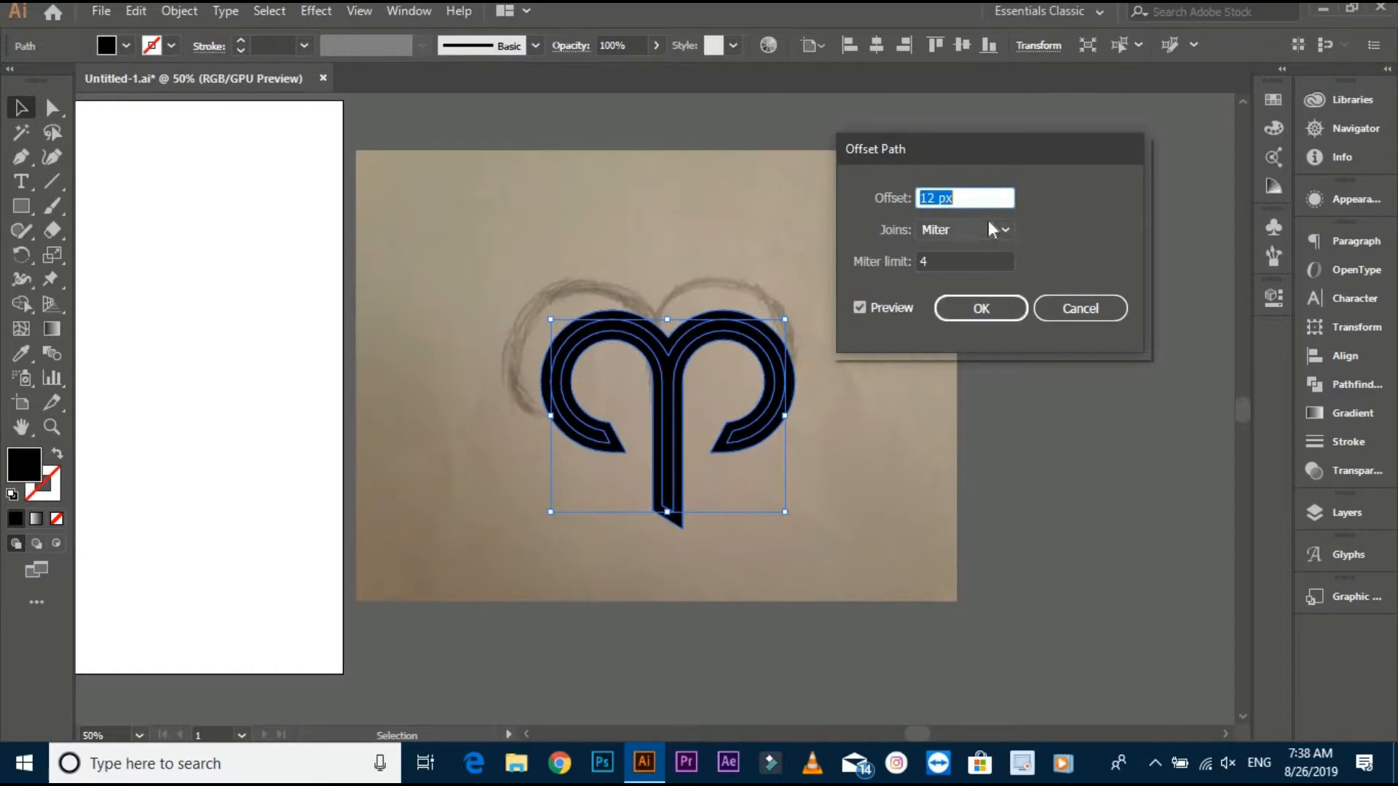
pyautogui.click(986, 305)
pyautogui.click(688, 355)
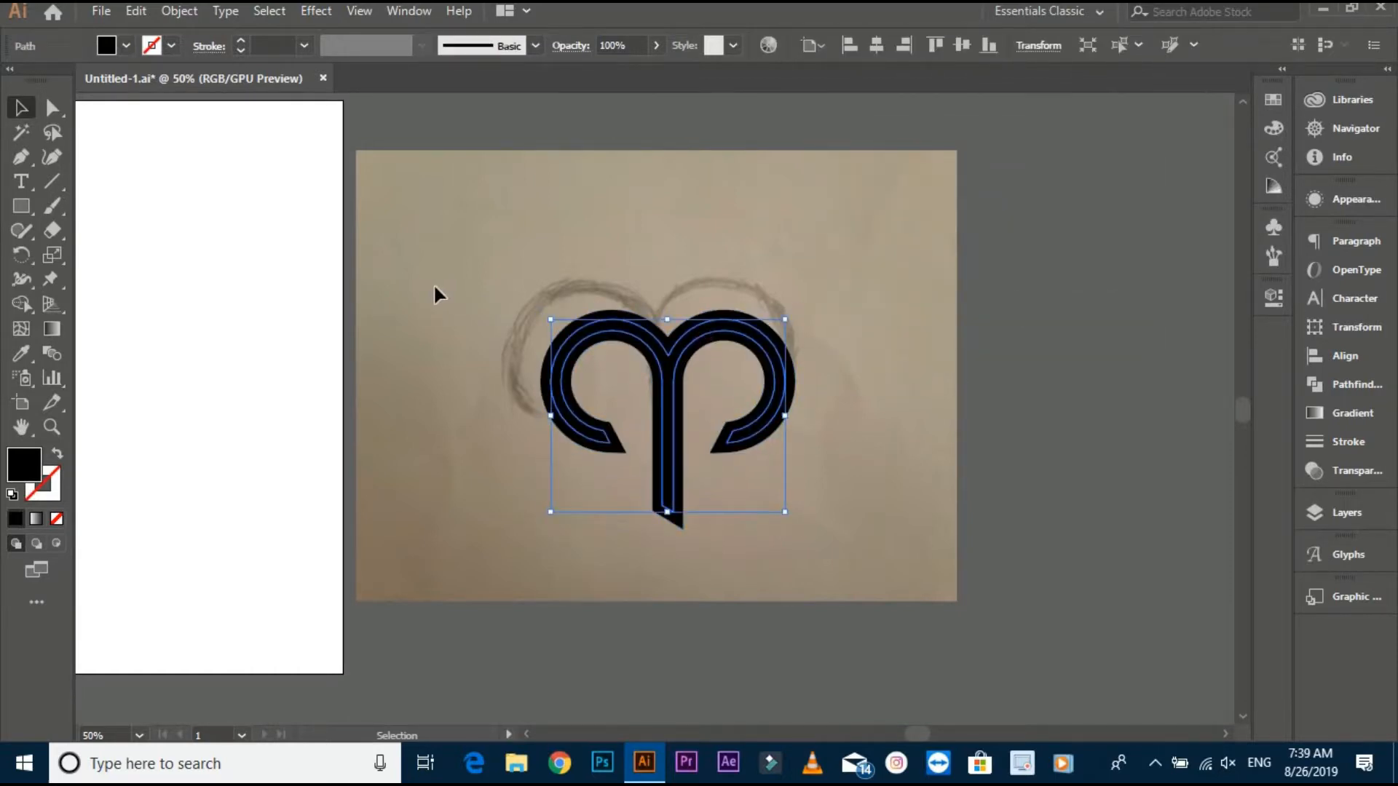
# Step: Draw a rectangle covering the whole artboard
pyautogui.moveTo(434, 286); pyautogui.dragTo(813, 493)
pyautogui.click(527, 580)
pyautogui.scroll(-1, 527, 580)
pyautogui.moveTo(363, 585); pyautogui.dragTo(888, 557)
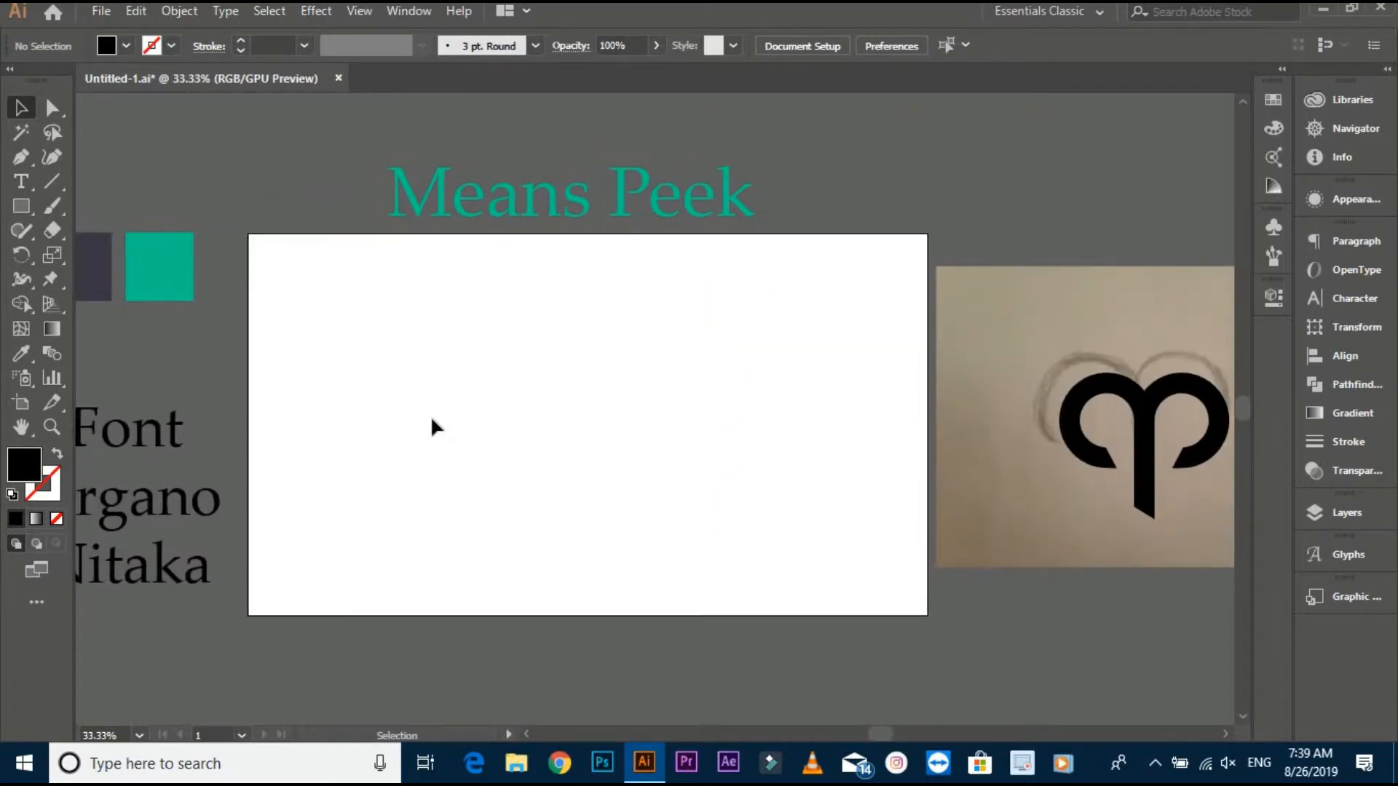
pyautogui.moveTo(431, 415); pyautogui.dragTo(437, 420)
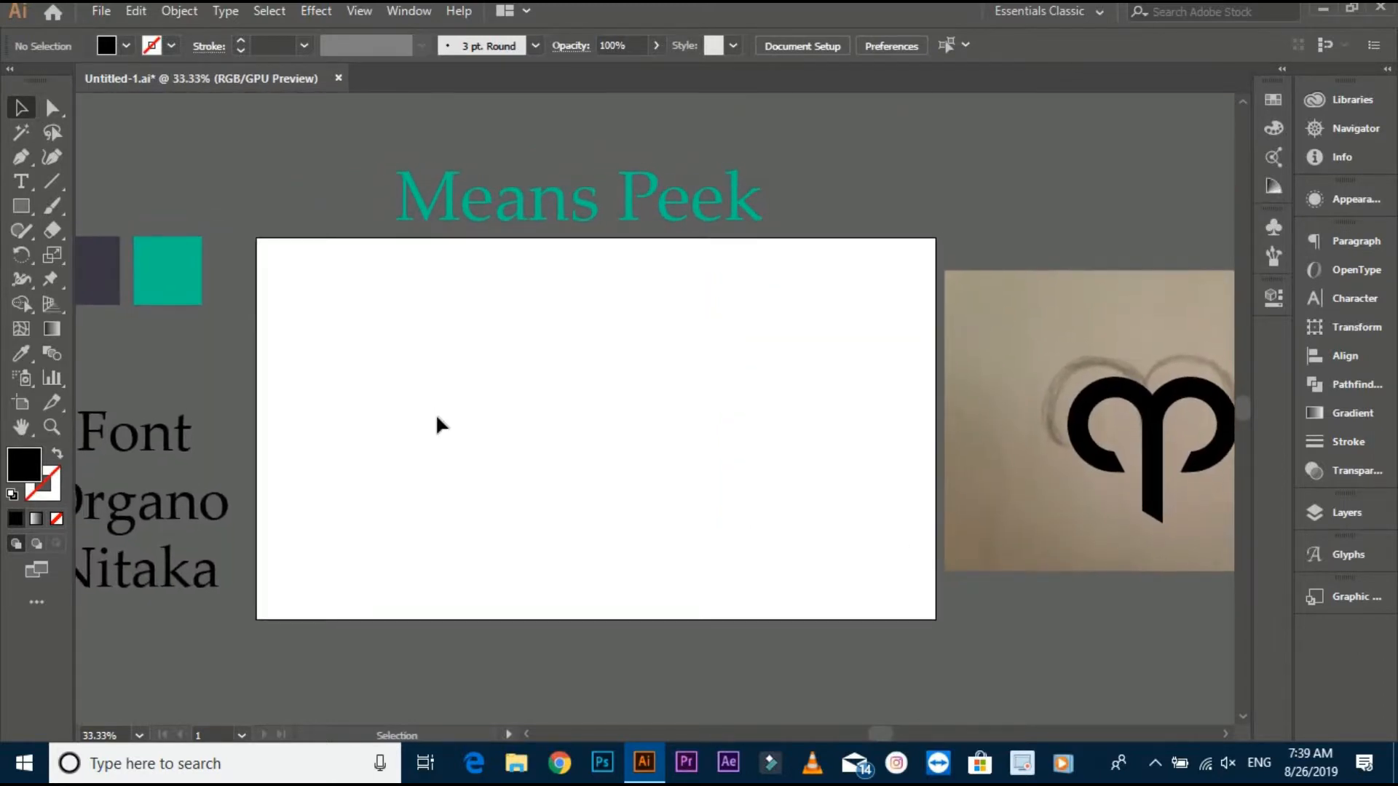
pyautogui.press('m')
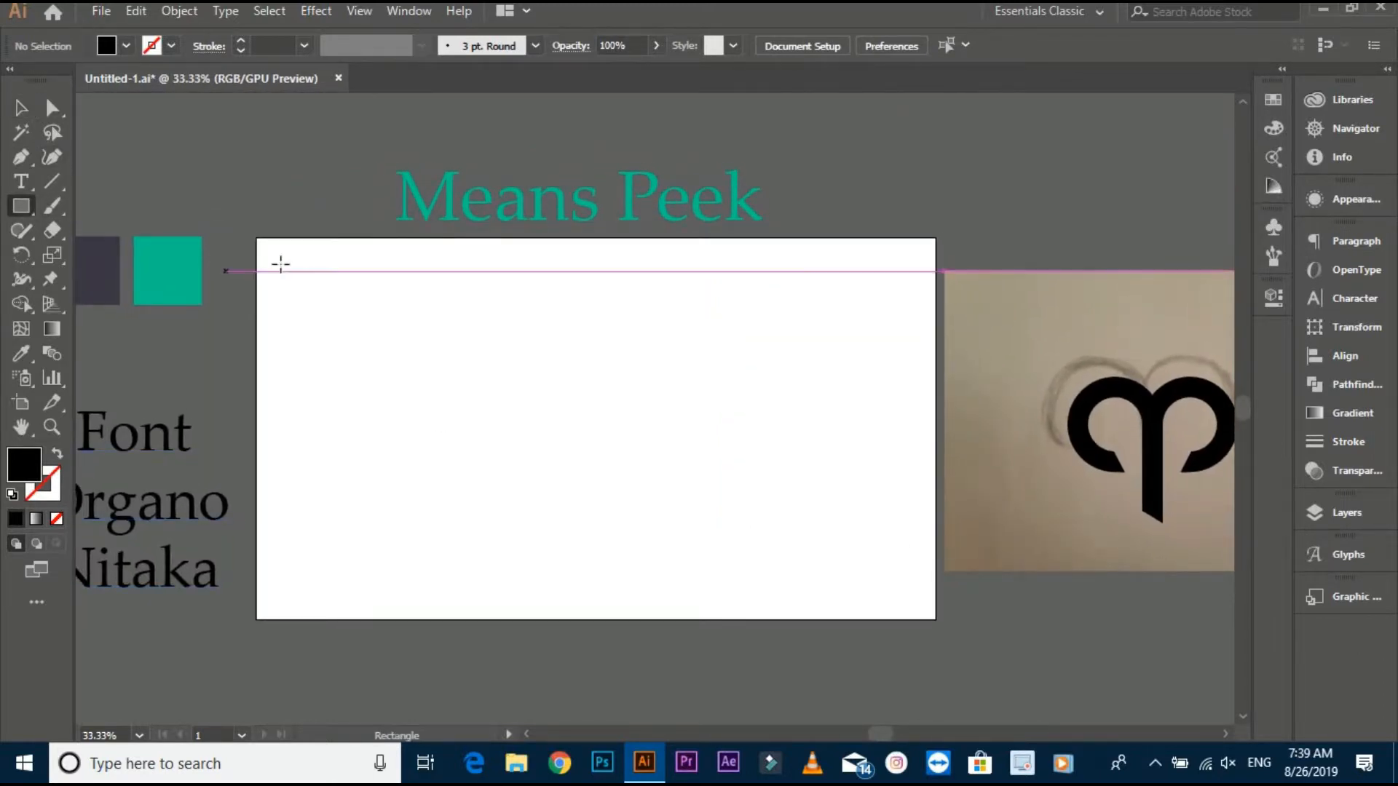
pyautogui.moveTo(256, 238); pyautogui.dragTo(936, 619)
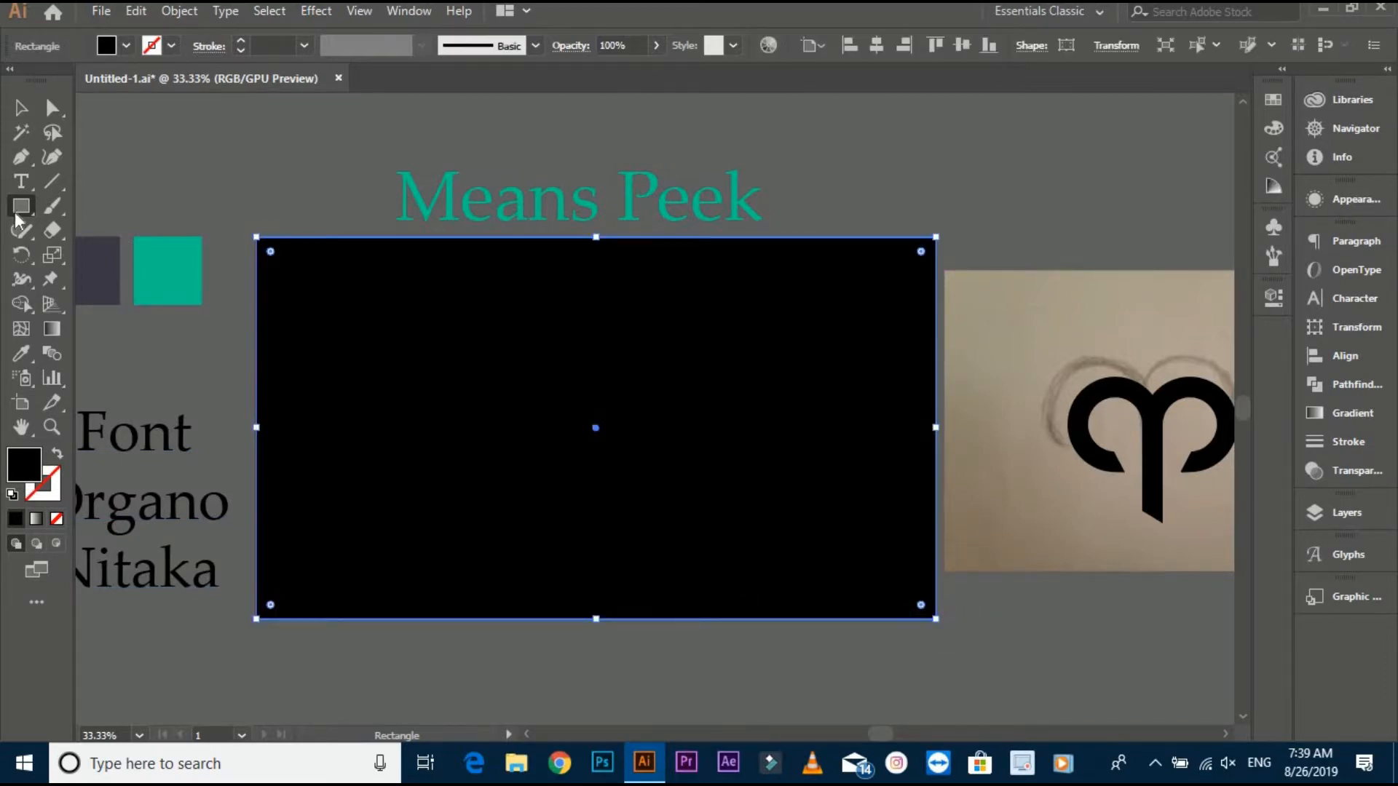
# Step: Fill the artboard-sized rectangle with the green sample colour, then deselect it
pyautogui.click(24, 353)
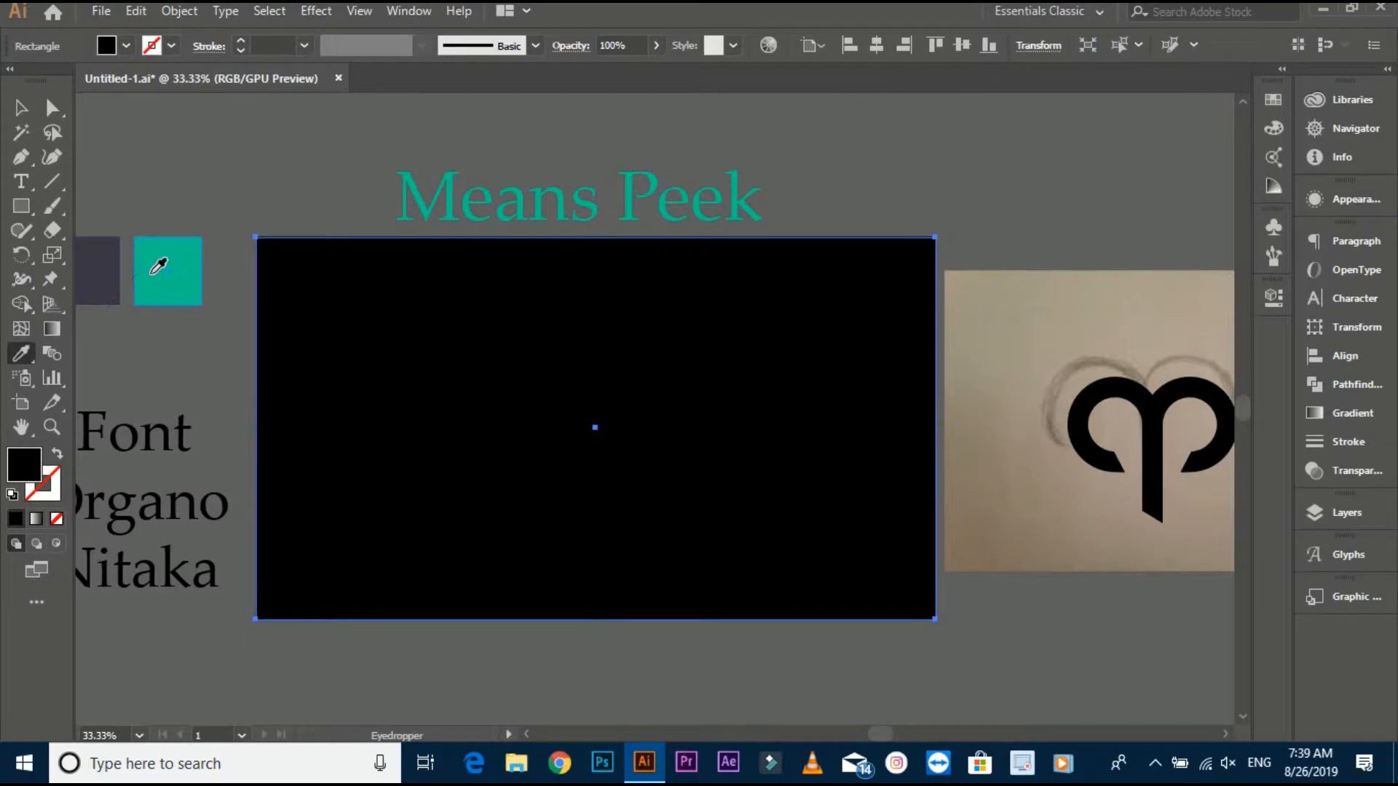
pyautogui.click(158, 264)
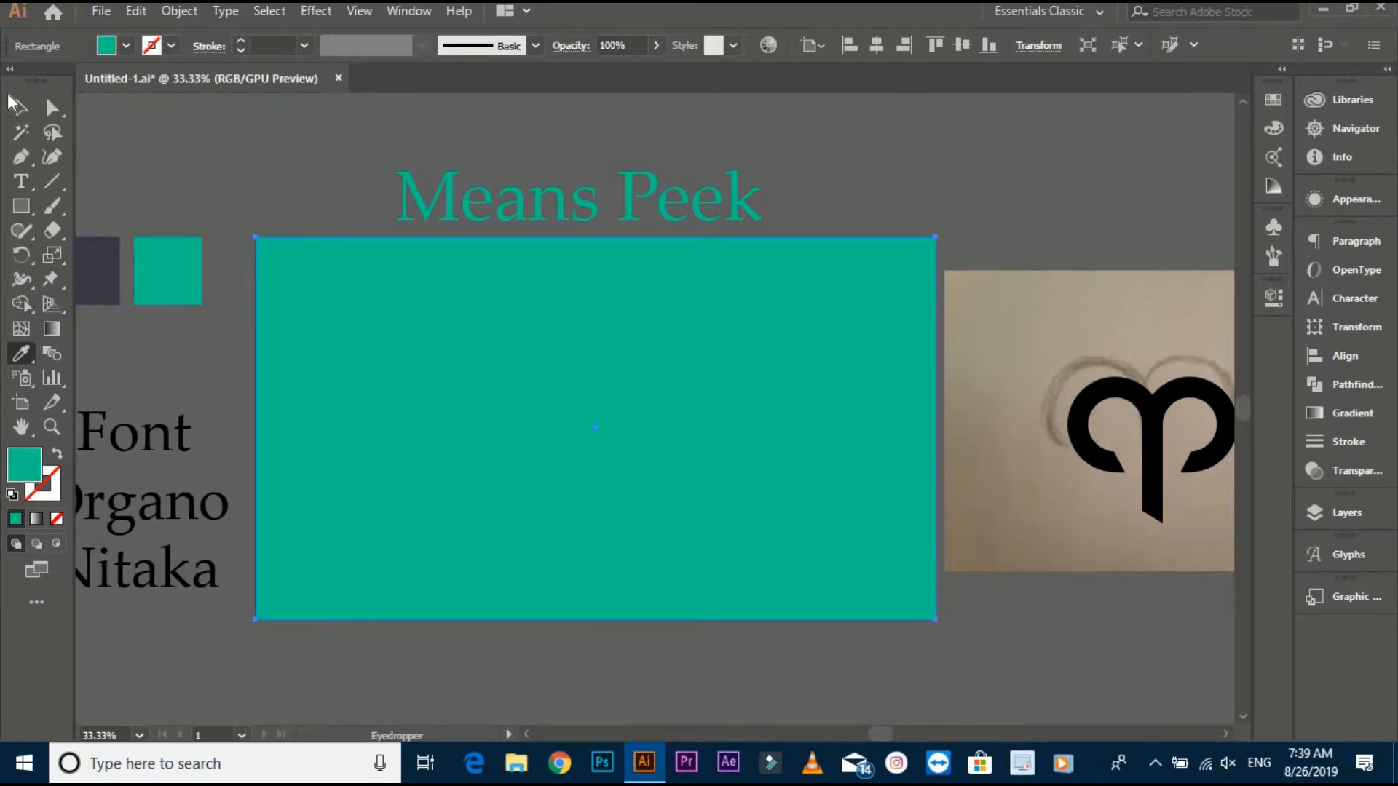
pyautogui.click(19, 112)
pyautogui.click(203, 166)
pyautogui.moveTo(206, 170); pyautogui.dragTo(225, 177)
pyautogui.click(431, 319)
pyautogui.scroll(-1, 435, 313)
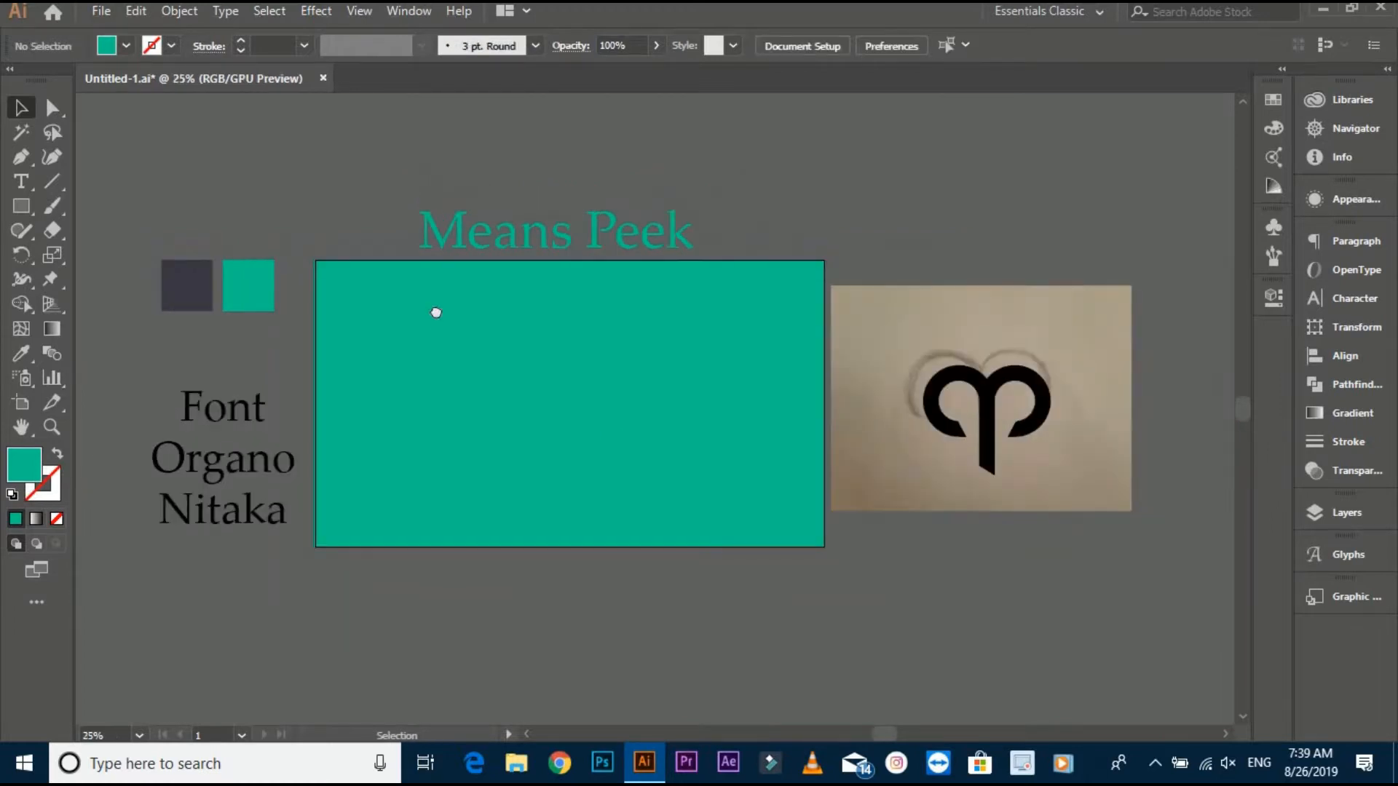
# Step: Move both symbol shapes from the sketch photo onto the upper middle of the green background
pyautogui.click(1012, 426)
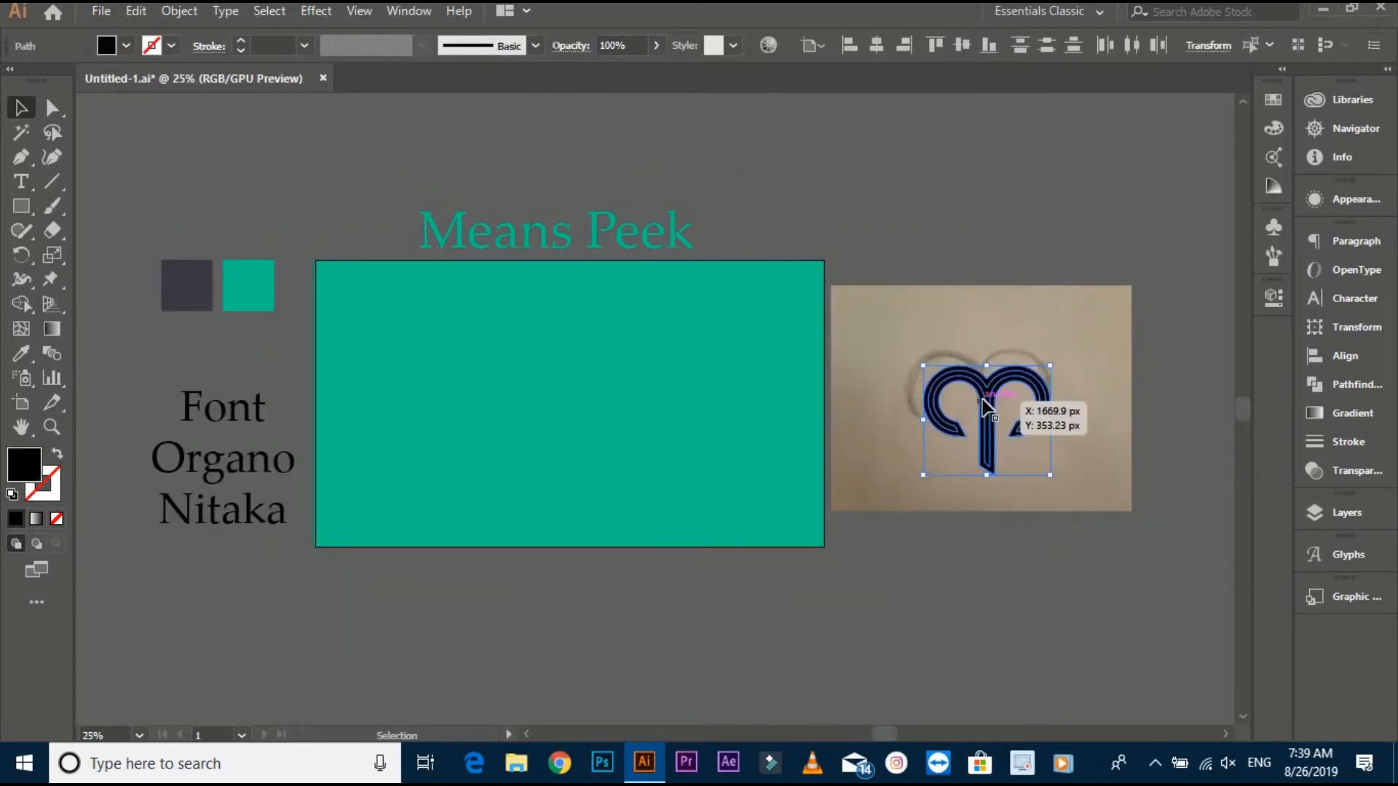
pyautogui.moveTo(985, 418); pyautogui.dragTo(569, 348)
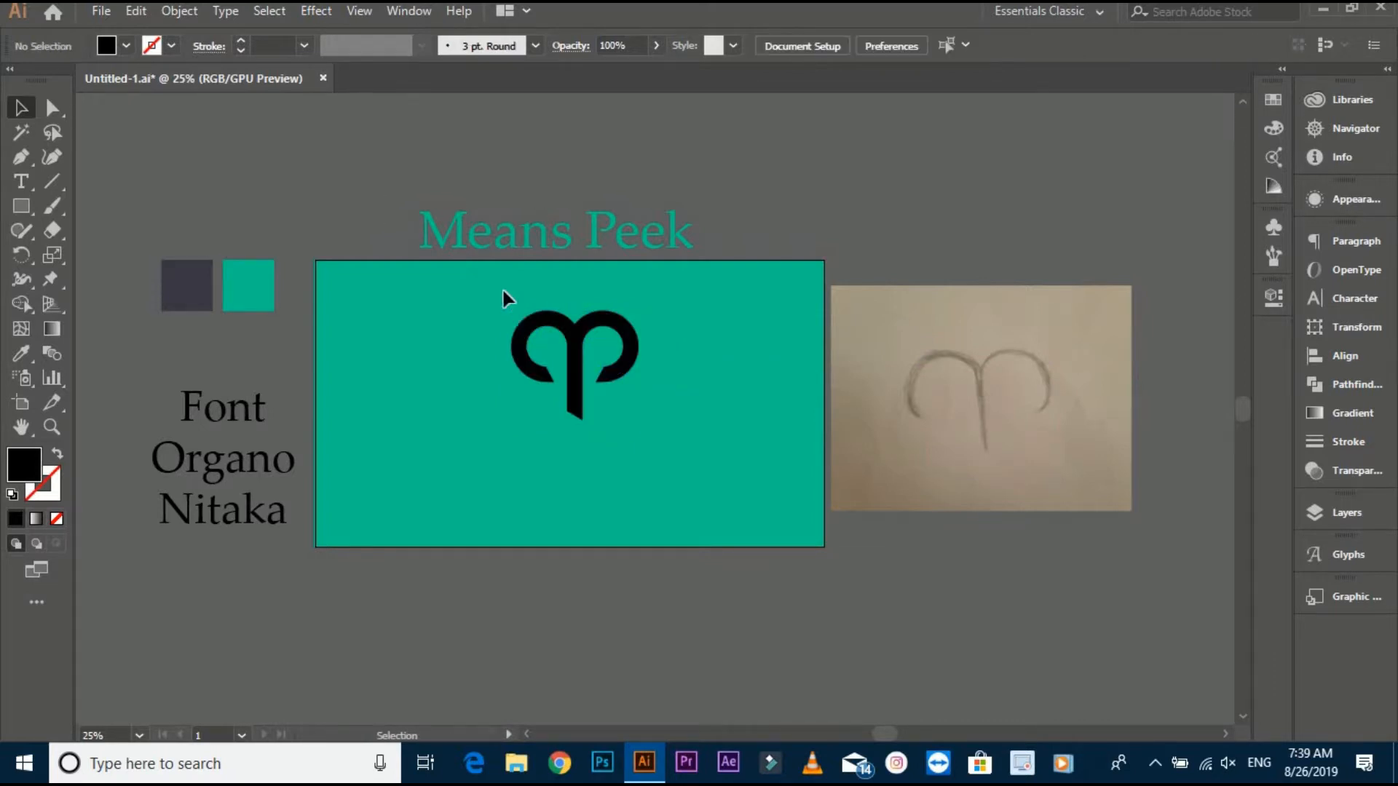
pyautogui.scroll(1, 501, 287)
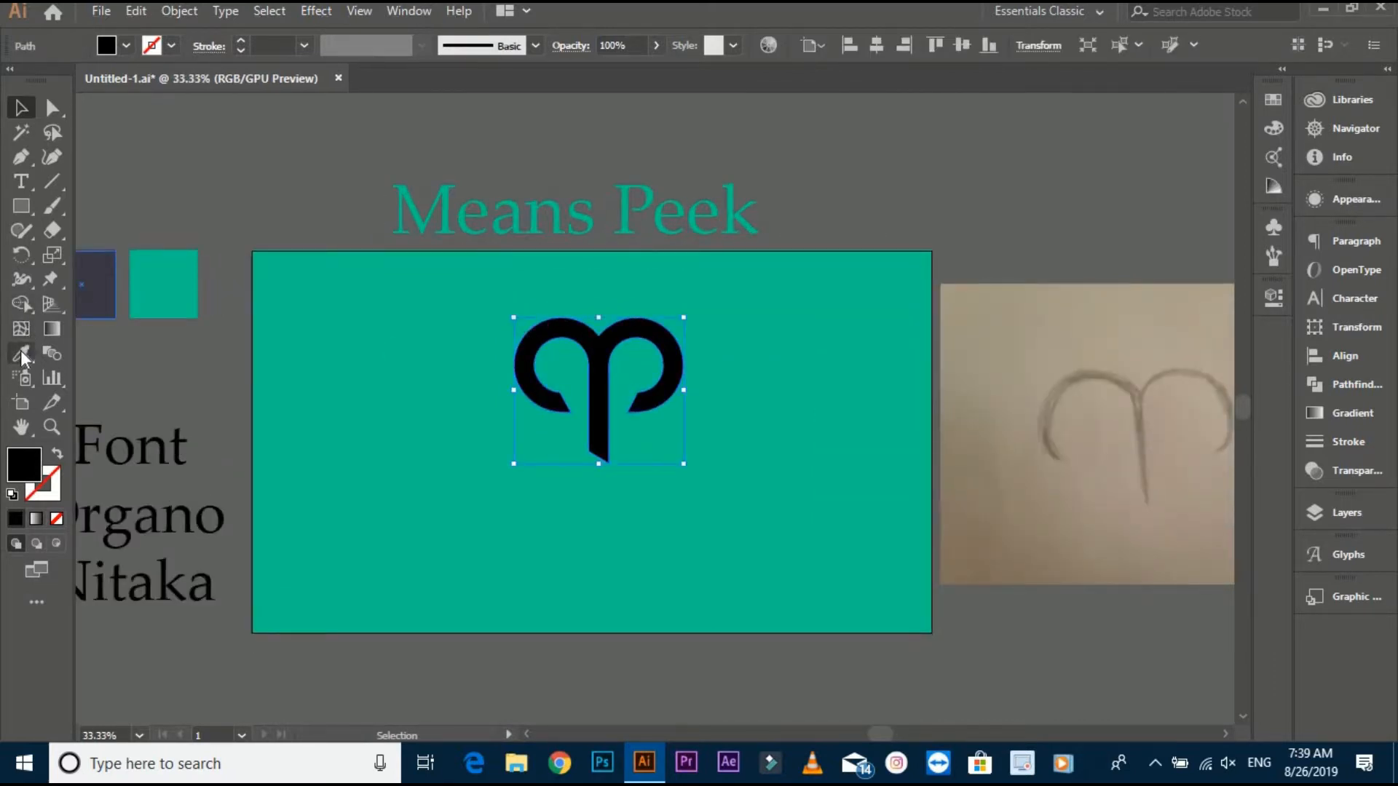
# Step: Fill the symbol's outer offset shape with the dark purple-grey sample colour
pyautogui.click(22, 353)
pyautogui.click(108, 289)
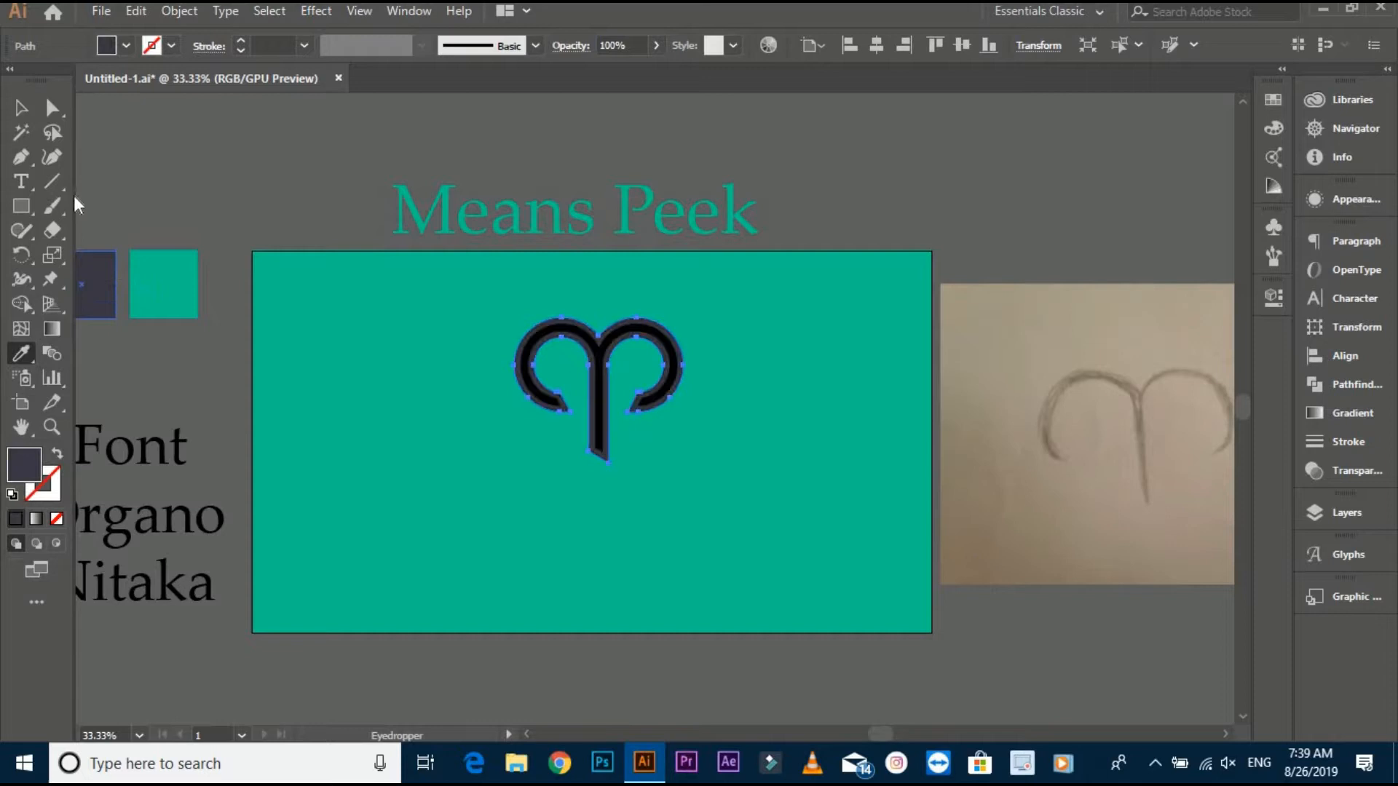
pyautogui.click(21, 107)
pyautogui.click(287, 177)
# Step: Fill the symbol's inner shape with the green sample colour
pyautogui.click(570, 329)
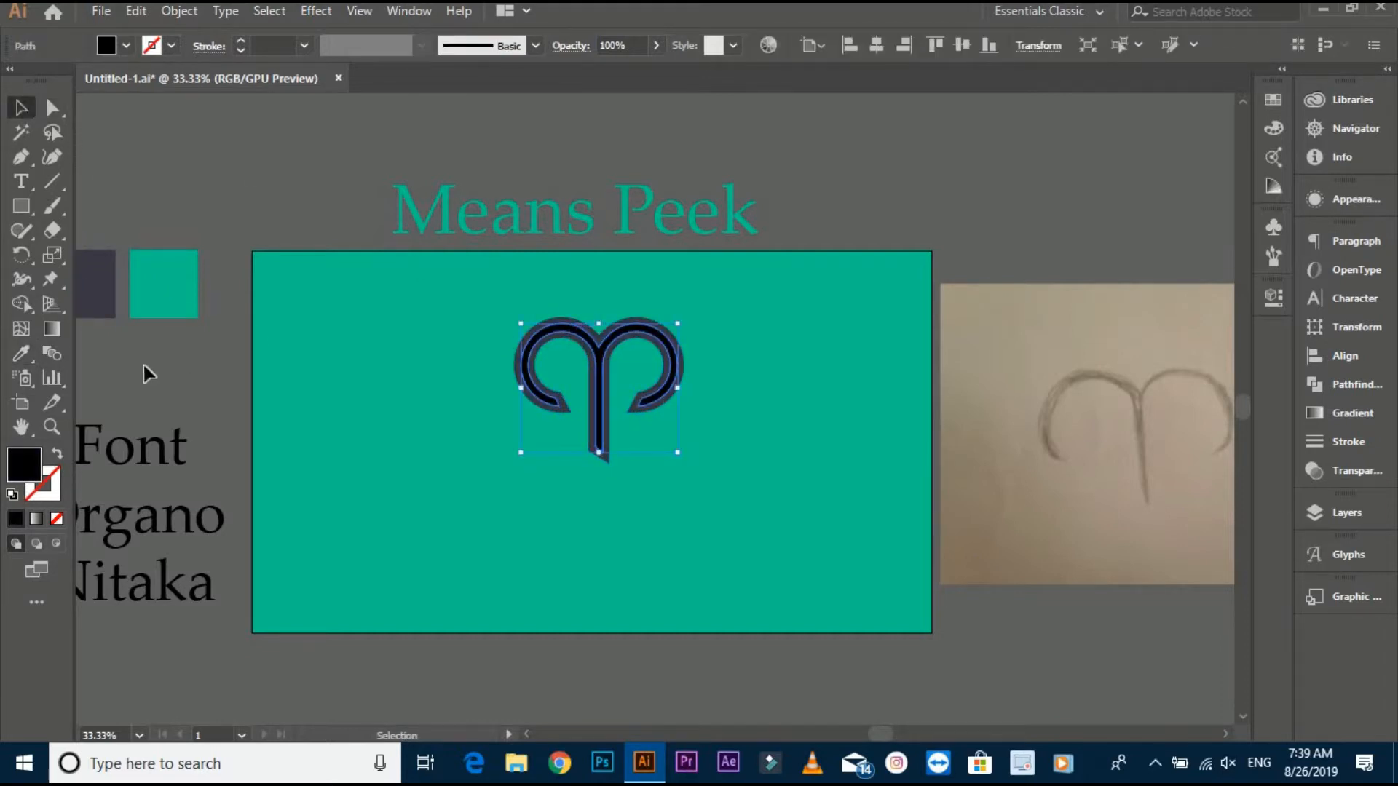
pyautogui.click(21, 355)
pyautogui.click(163, 290)
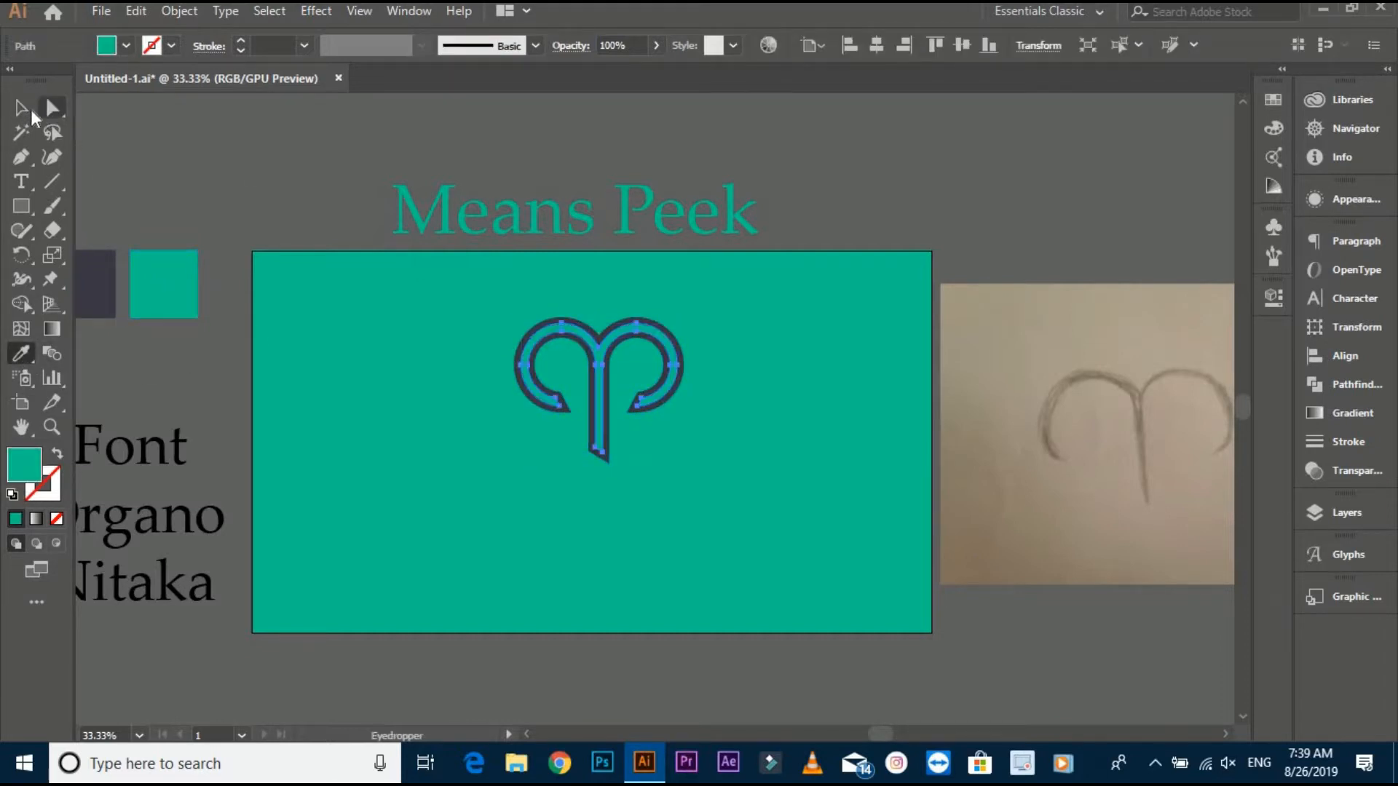
pyautogui.click(28, 109)
pyautogui.click(214, 173)
# Step: Swap the inner shape's green fill to its stroke and set the stroke weight to 5 pt
pyautogui.click(604, 351)
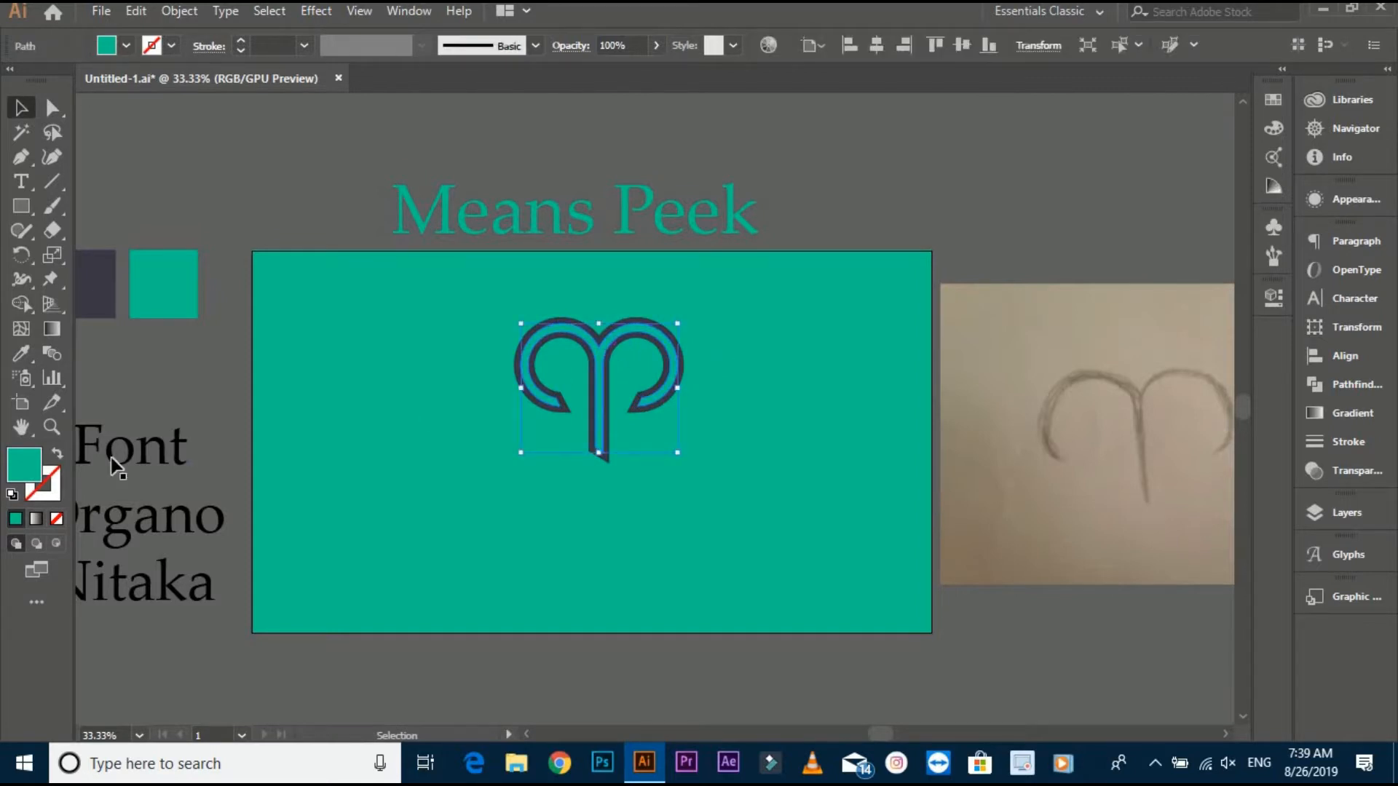
pyautogui.click(56, 457)
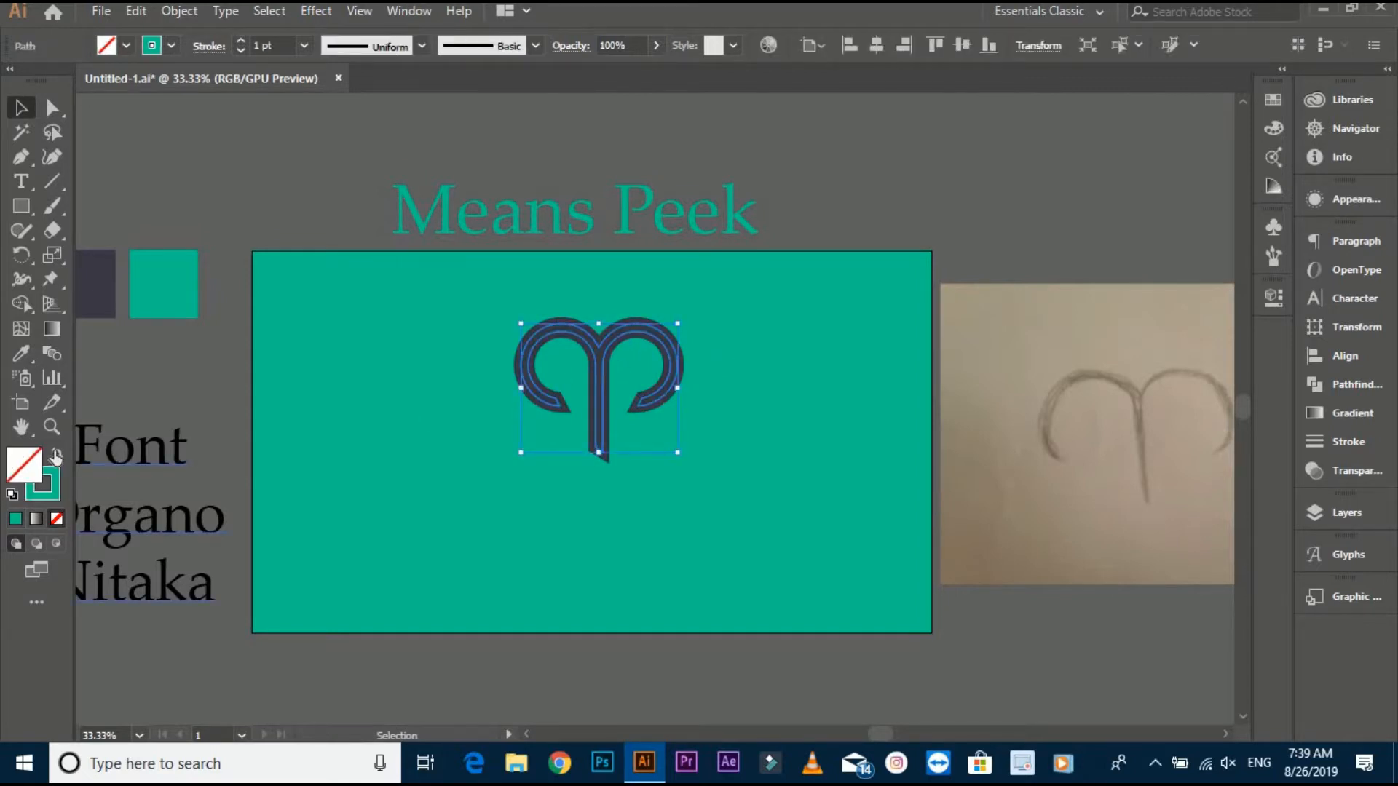
pyautogui.click(434, 383)
pyautogui.scroll(2, 605, 364)
pyautogui.click(583, 305)
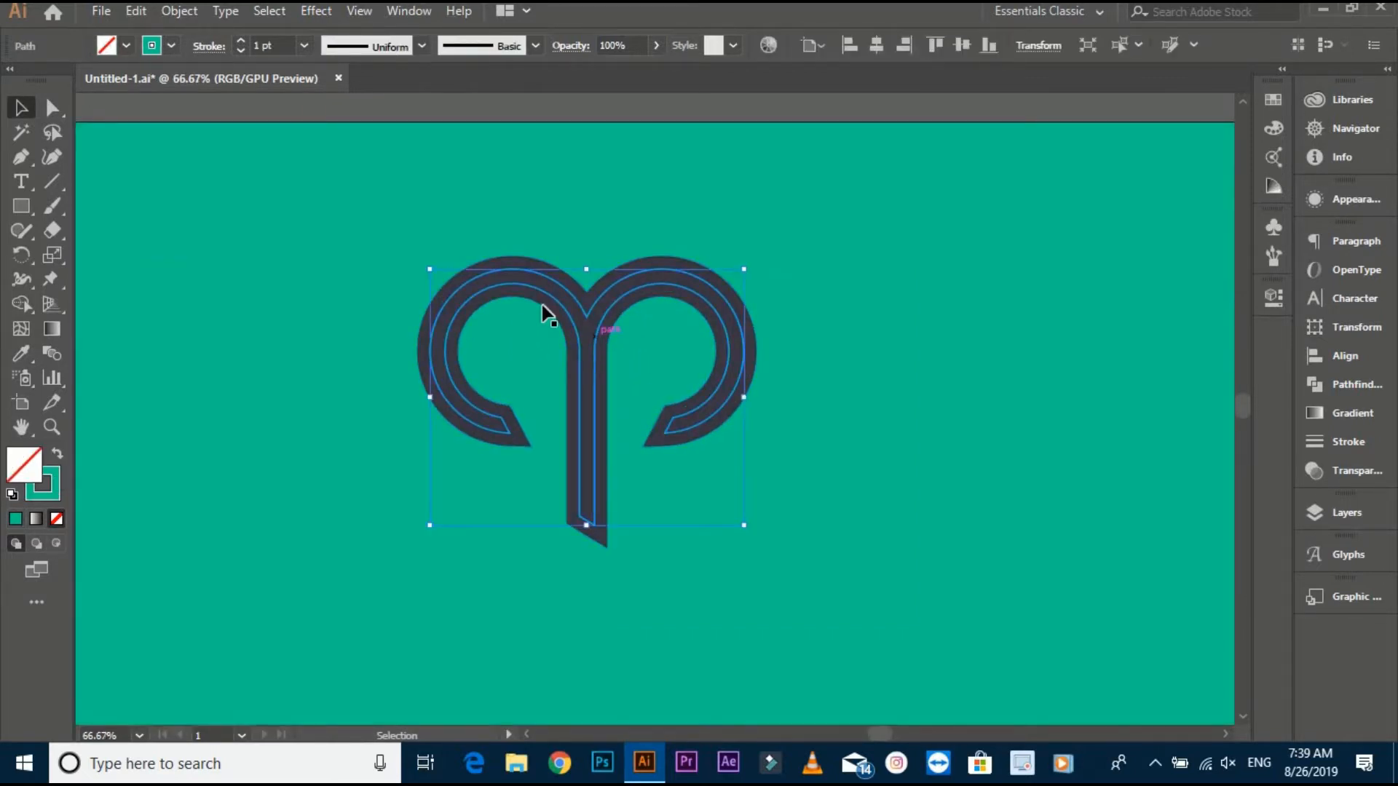
pyautogui.click(305, 46)
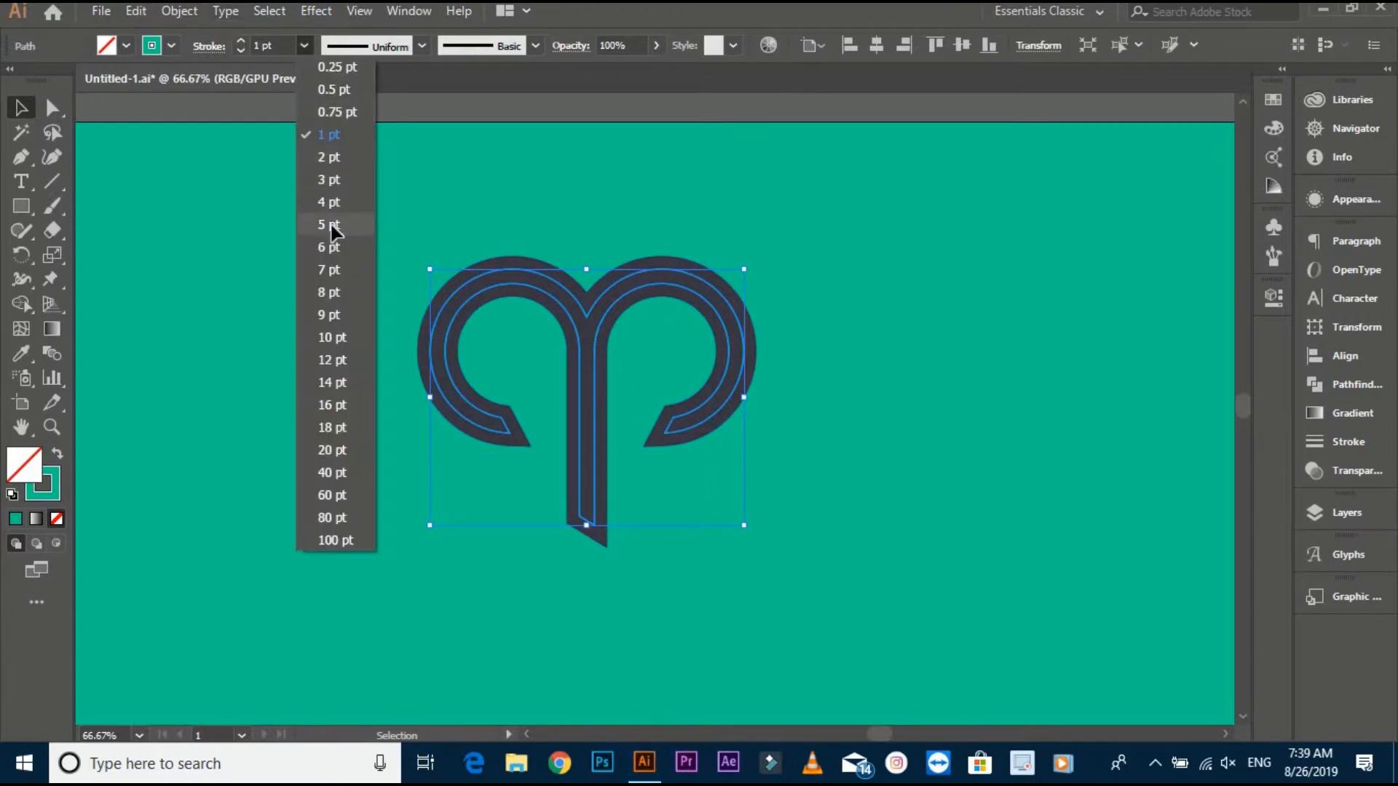
pyautogui.click(313, 231)
pyautogui.click(285, 242)
# Step: Expand the inner shape's green stroke into a filled shape, with both Fill and Stroke included
pyautogui.click(524, 283)
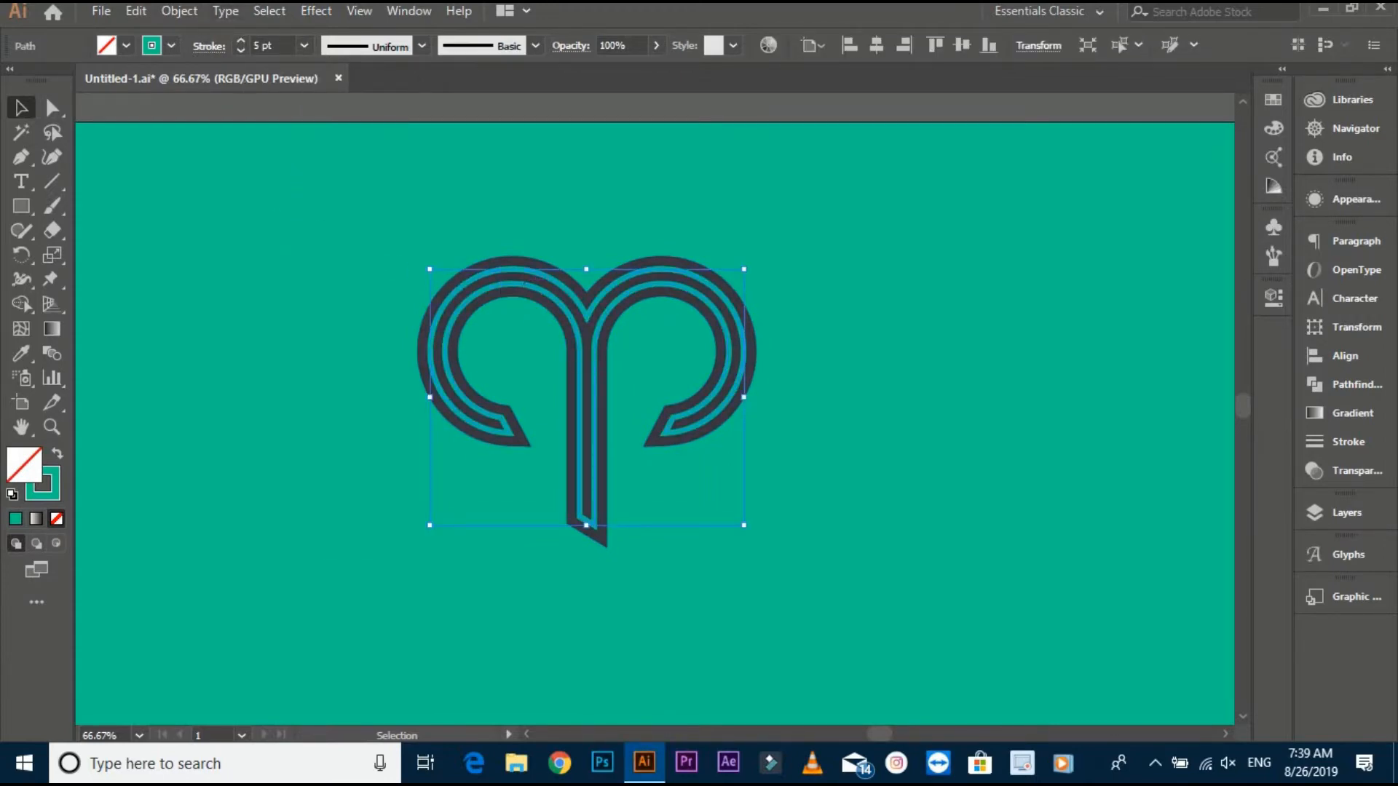
pyautogui.click(180, 11)
pyautogui.click(274, 246)
pyautogui.click(317, 244)
pyautogui.click(596, 309)
pyautogui.hotkey('ctrl', '+')
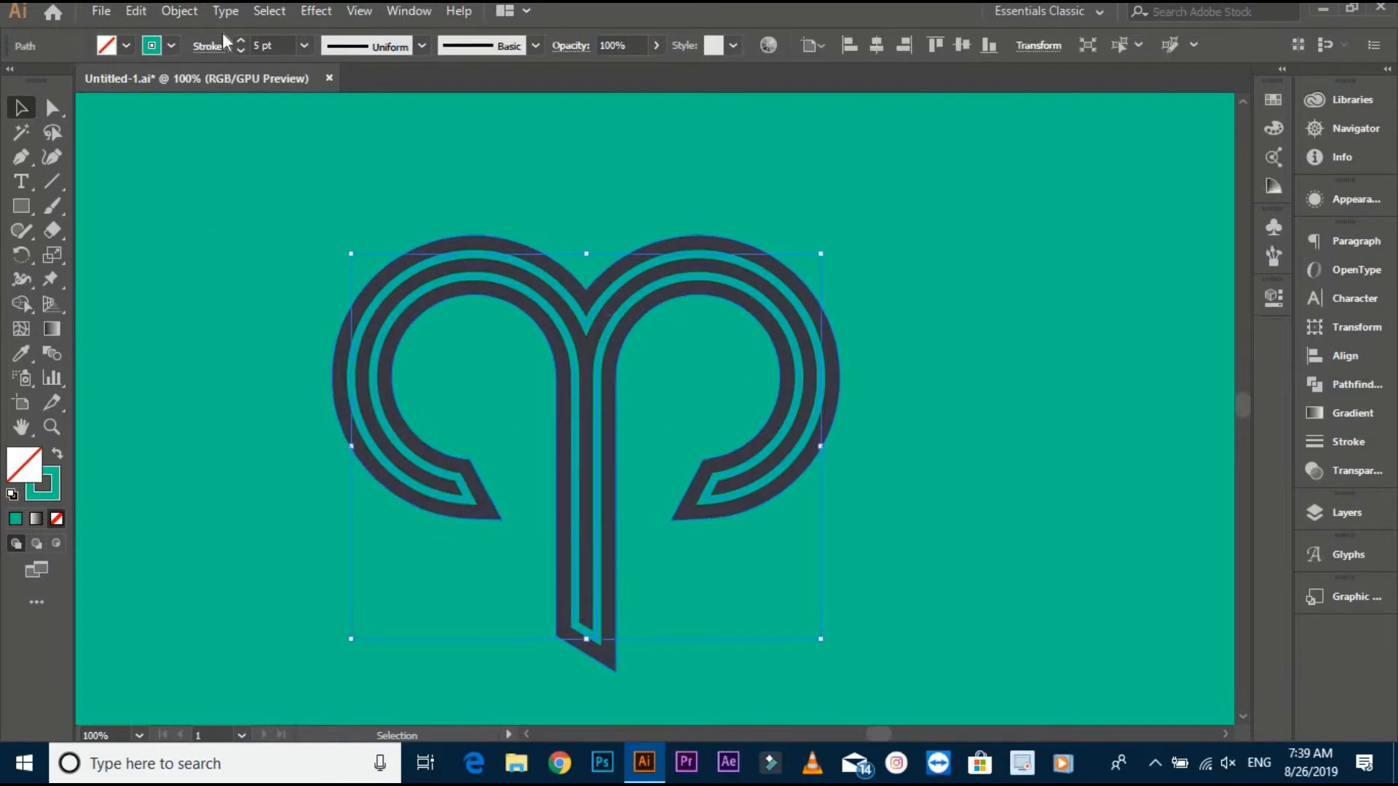
pyautogui.click(179, 11)
pyautogui.click(255, 217)
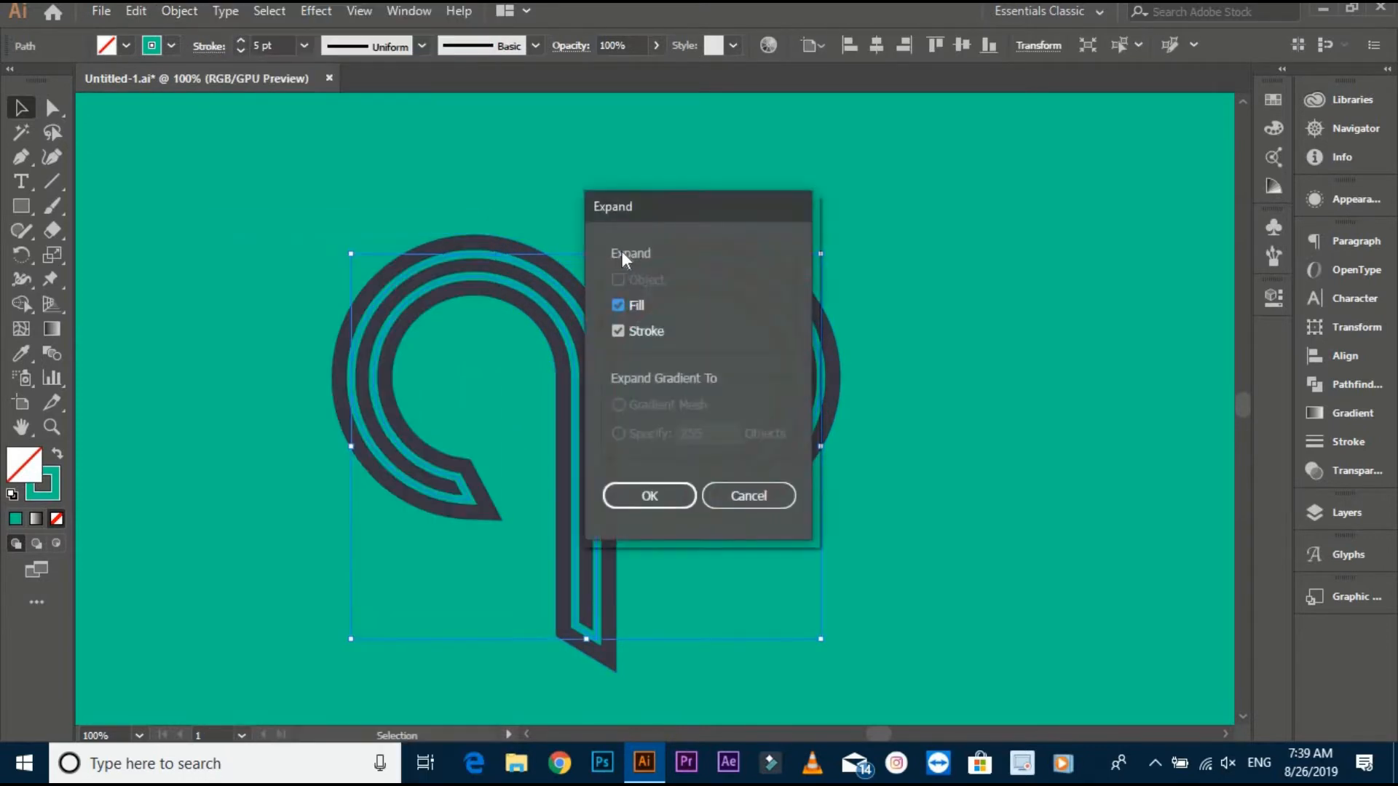
pyautogui.click(645, 492)
pyautogui.click(910, 458)
# Step: Add the text "Means" below the symbol and scale it up to about 109 pt
pyautogui.scroll(-2, 913, 450)
pyautogui.moveTo(886, 465); pyautogui.dragTo(830, 313)
pyautogui.scroll(-1, 788, 412)
pyautogui.moveTo(742, 446); pyautogui.dragTo(695, 462)
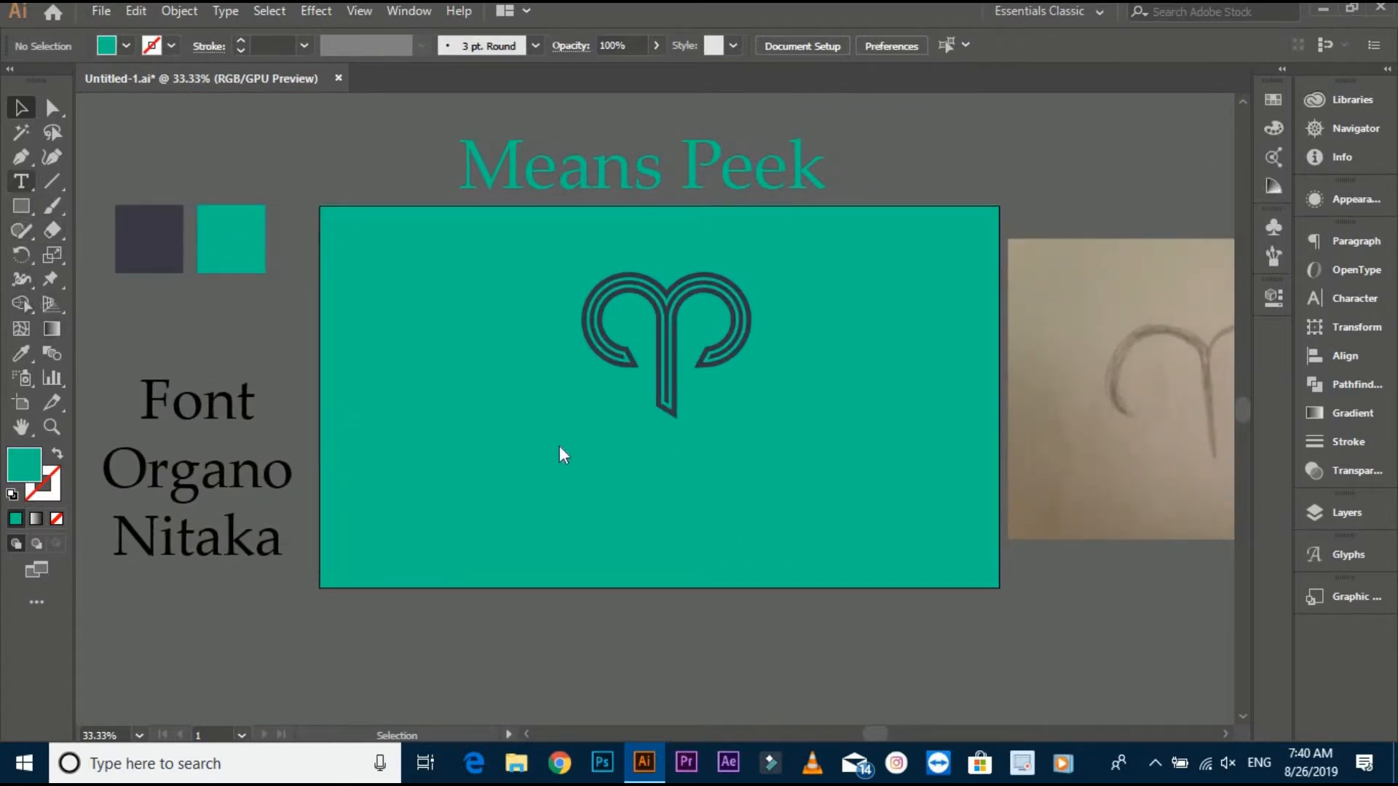
pyautogui.press('t')
pyautogui.click(20, 108)
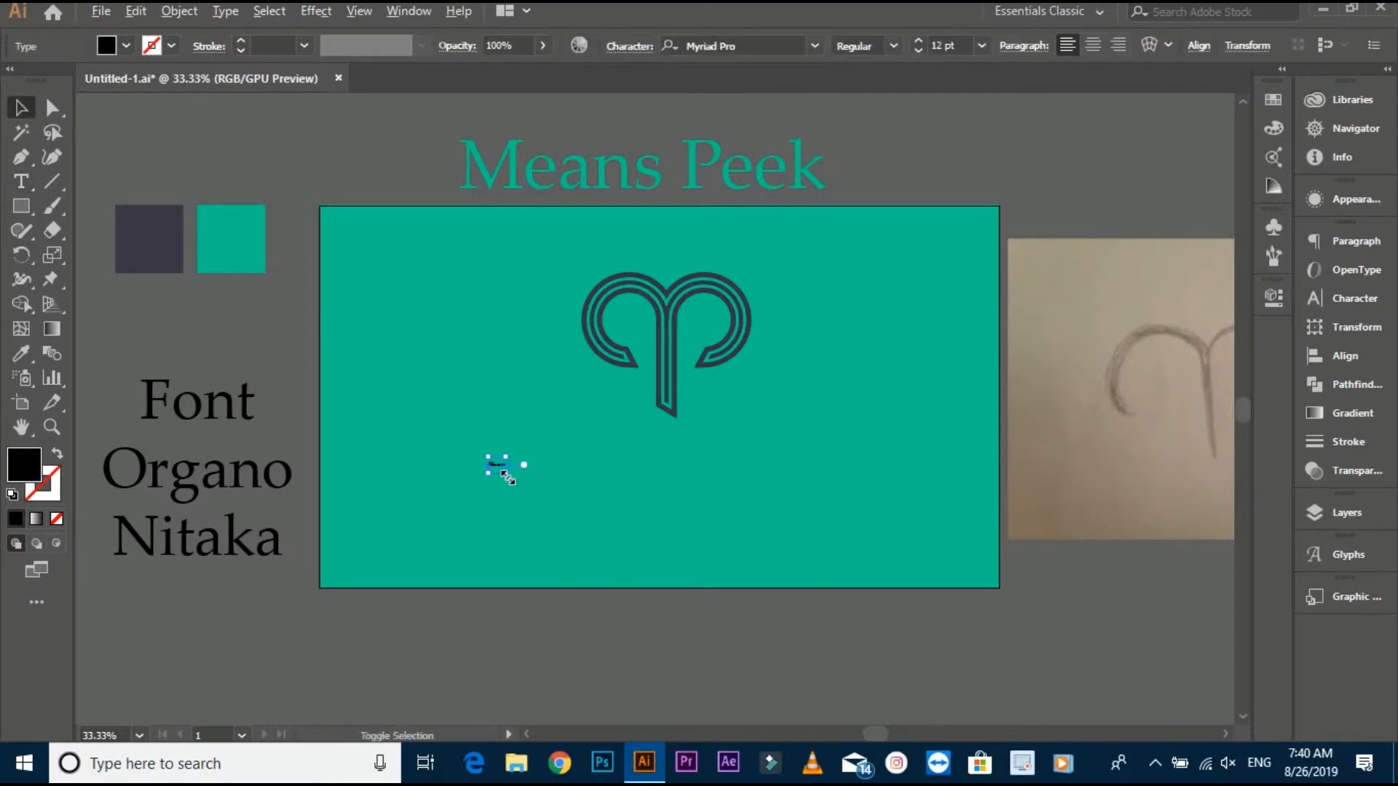
pyautogui.moveTo(507, 470); pyautogui.dragTo(651, 500)
# Step: Set the font of the "Means" text to Organo
pyautogui.click(759, 47)
pyautogui.write('o')
pyautogui.click(755, 141)
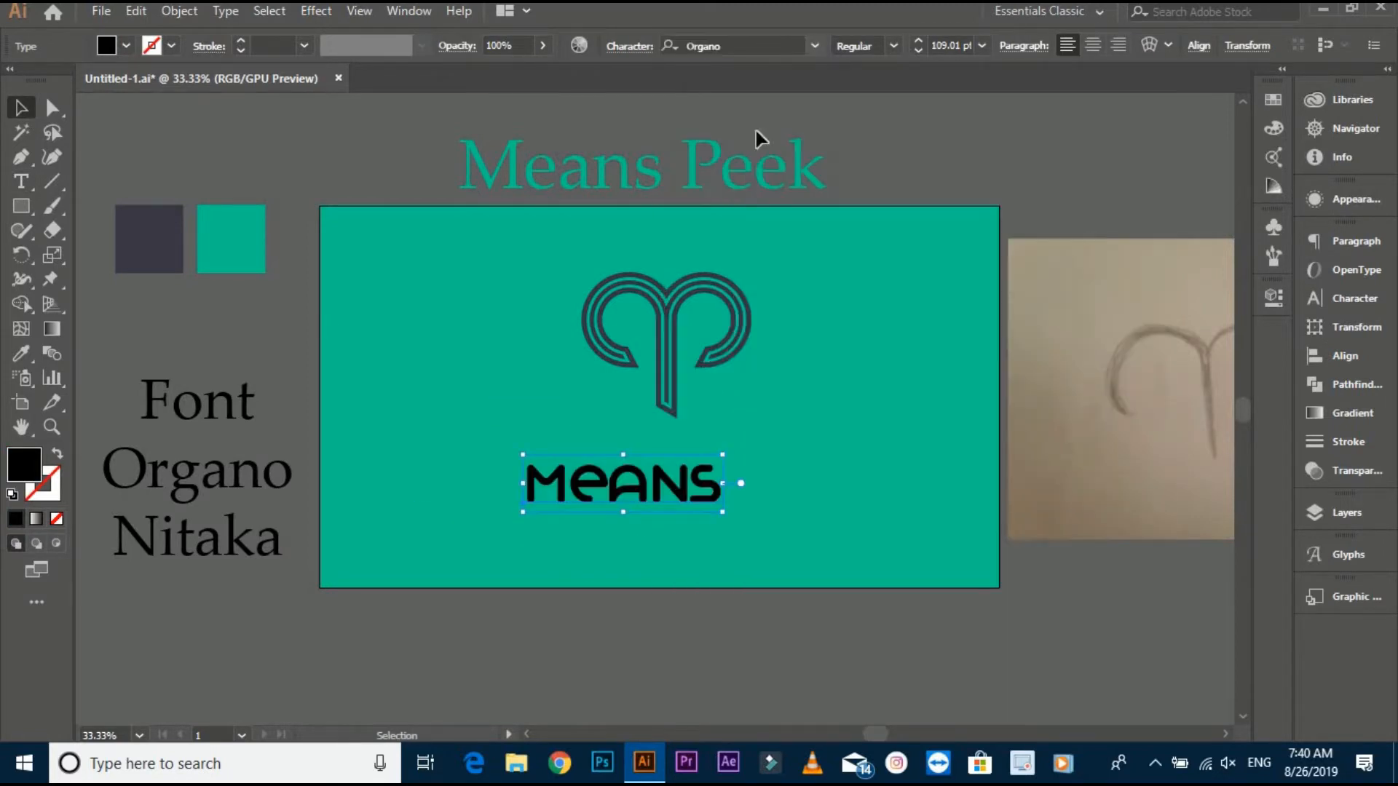
# Step: Clear the text below the symbol, retype it as "Means" and shift it to the left
pyautogui.scroll(2, 687, 463)
pyautogui.doubleClick(661, 494)
pyautogui.press('BackSpace')
pyautogui.press('BackSpace')
pyautogui.press('BackSpace')
pyautogui.press('BackSpace')
pyautogui.write('e')
pyautogui.press('BackSpace')
pyautogui.press('BackSpace')
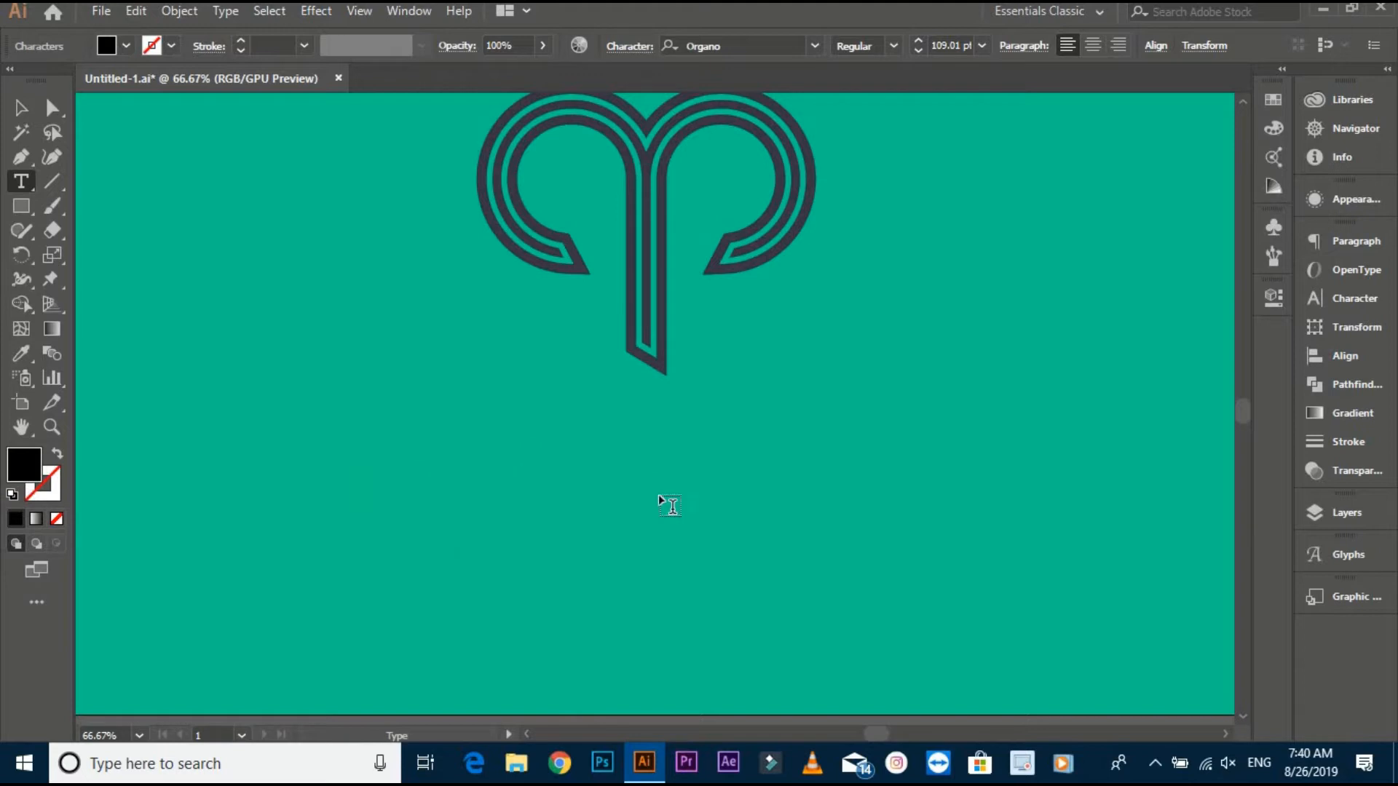
pyautogui.write('Means')
pyautogui.press('Escape')
pyautogui.moveTo(592, 529); pyautogui.dragTo(532, 537)
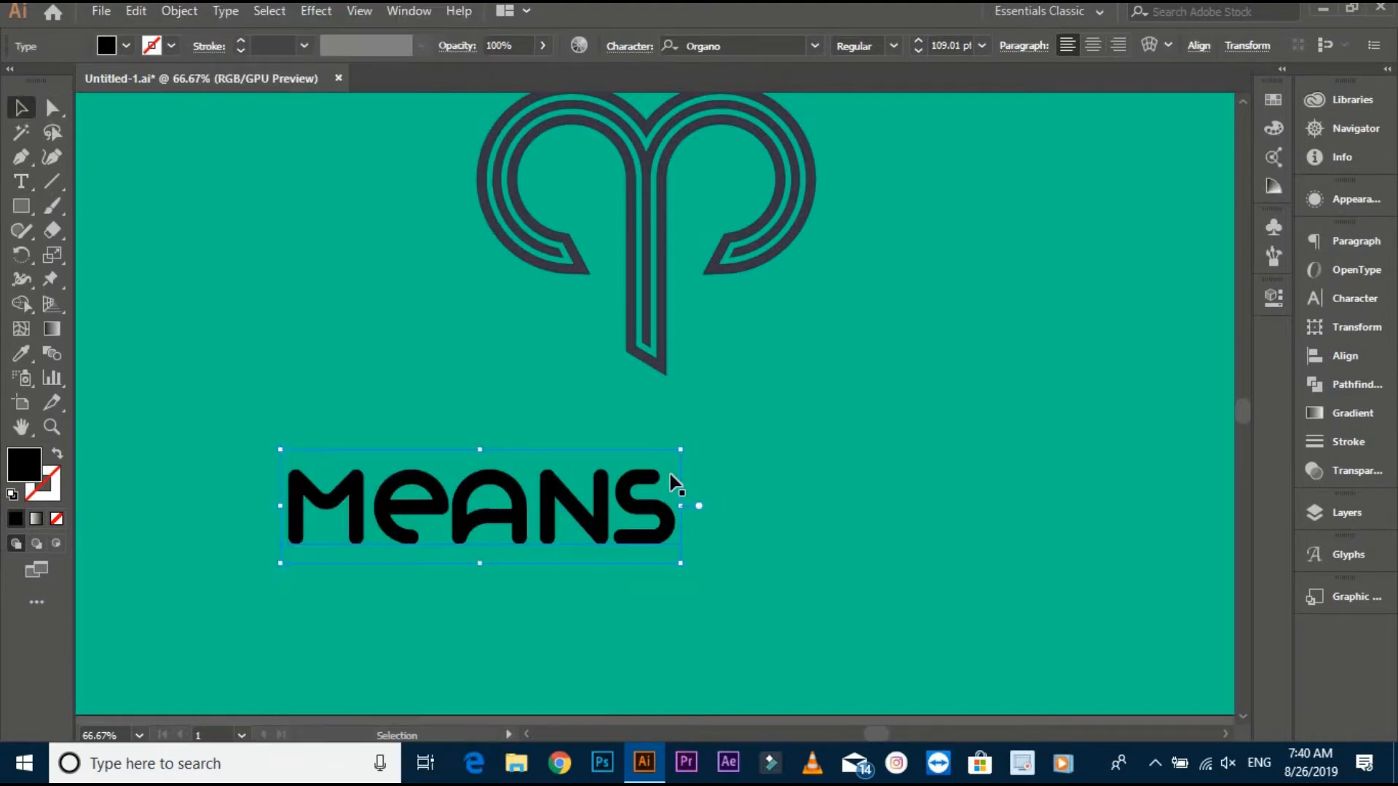
# Step: Append "peek" after a gap behind "Means" and set the new word's font to Nitaka
pyautogui.doubleClick(674, 520)
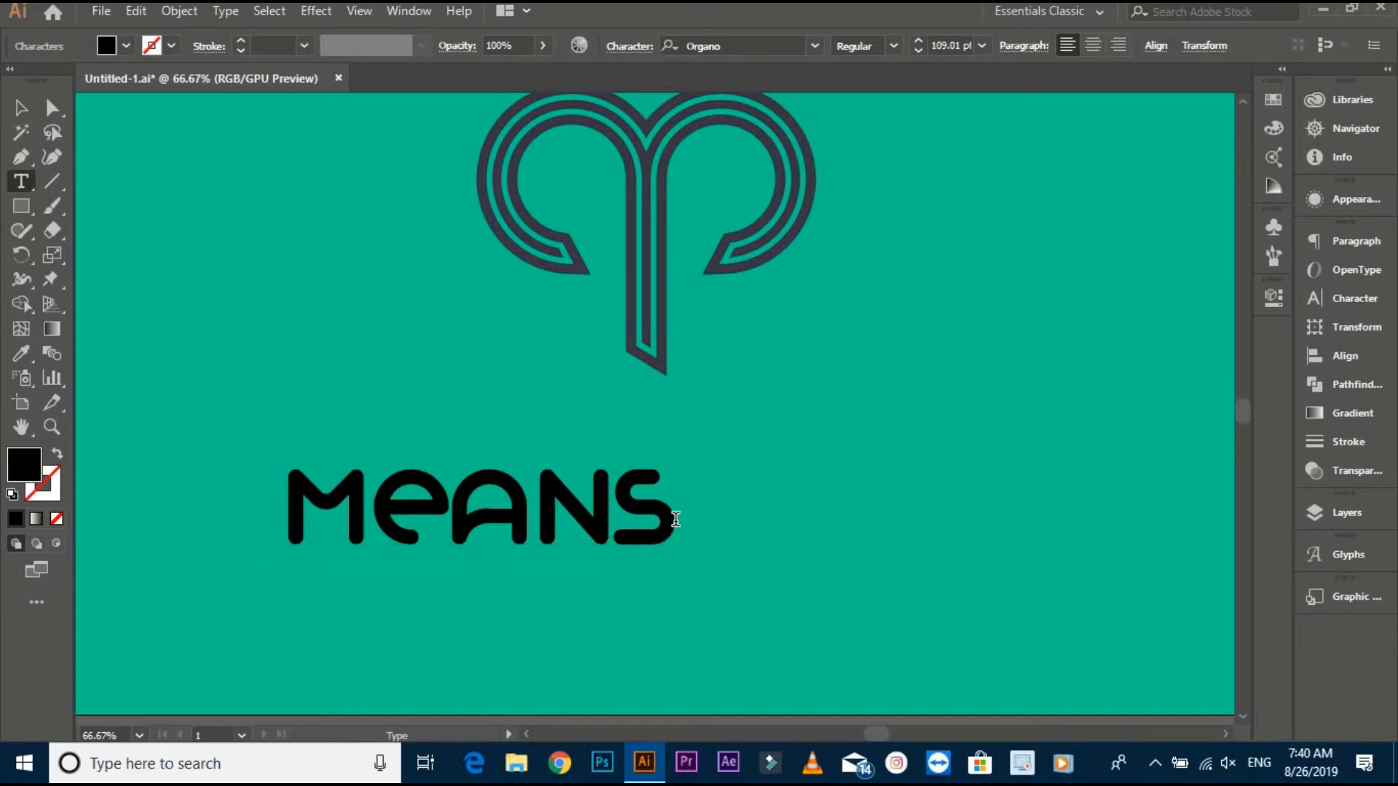
pyautogui.write('peek')
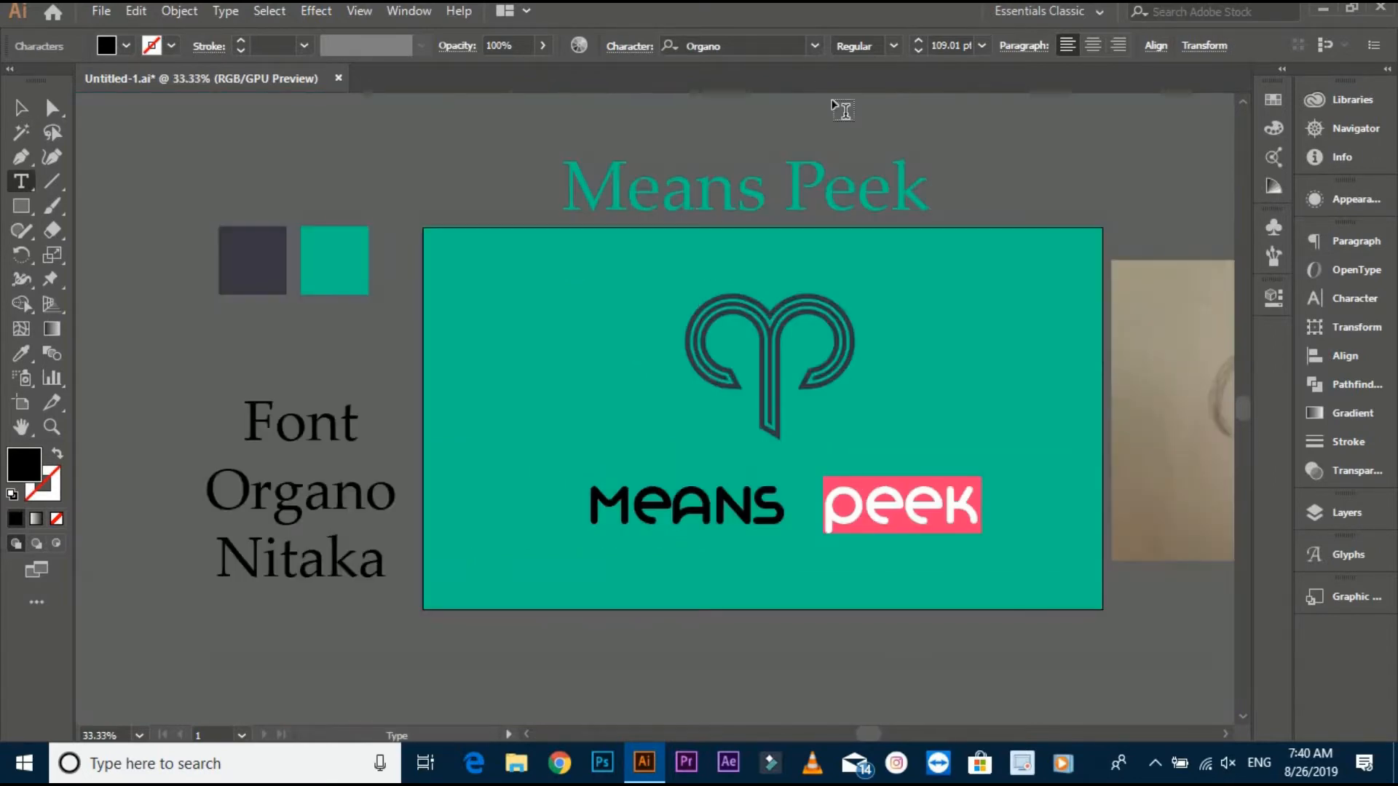
pyautogui.click(777, 46)
pyautogui.write('Ni')
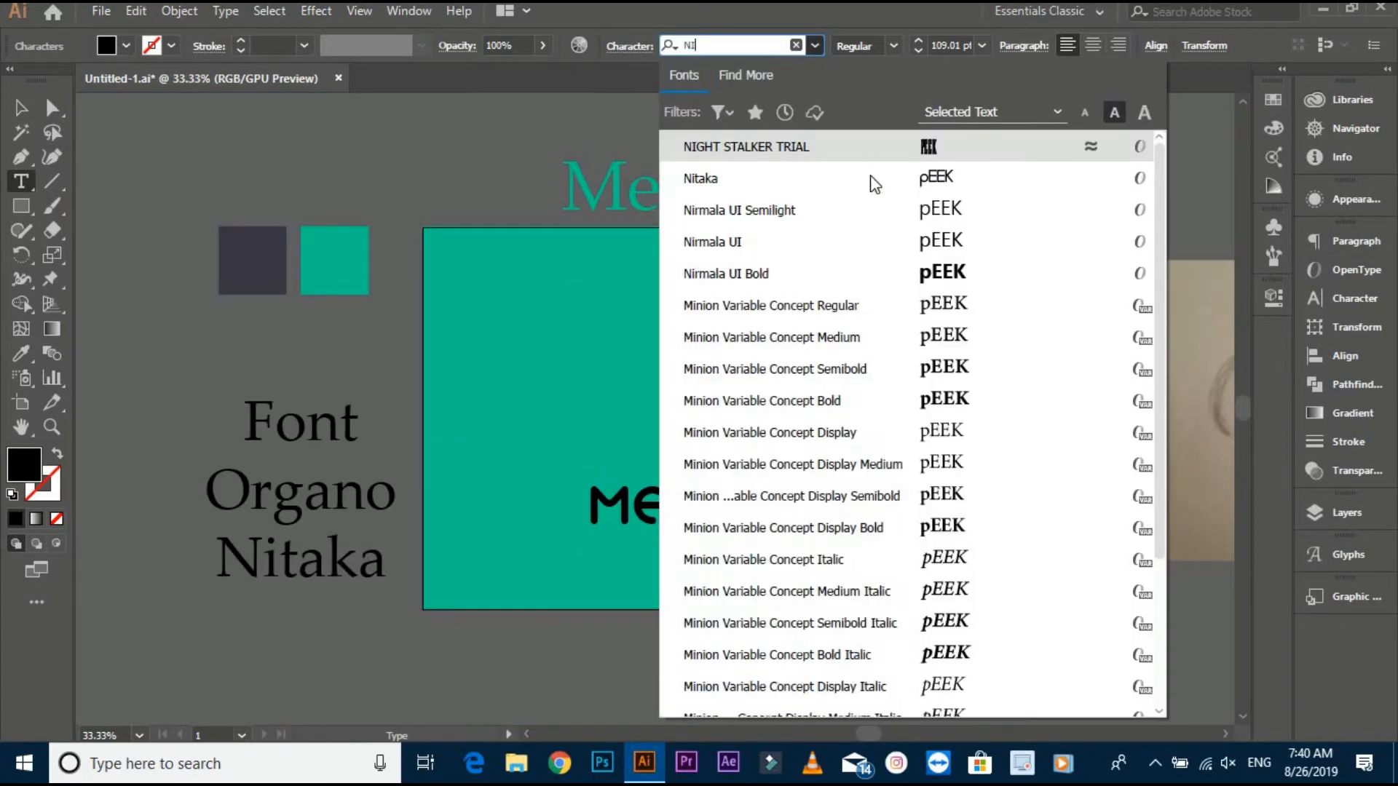
pyautogui.click(870, 181)
# Step: Retype the second word as "Peek" with a capital P and try removing the gap before it
pyautogui.write('p')
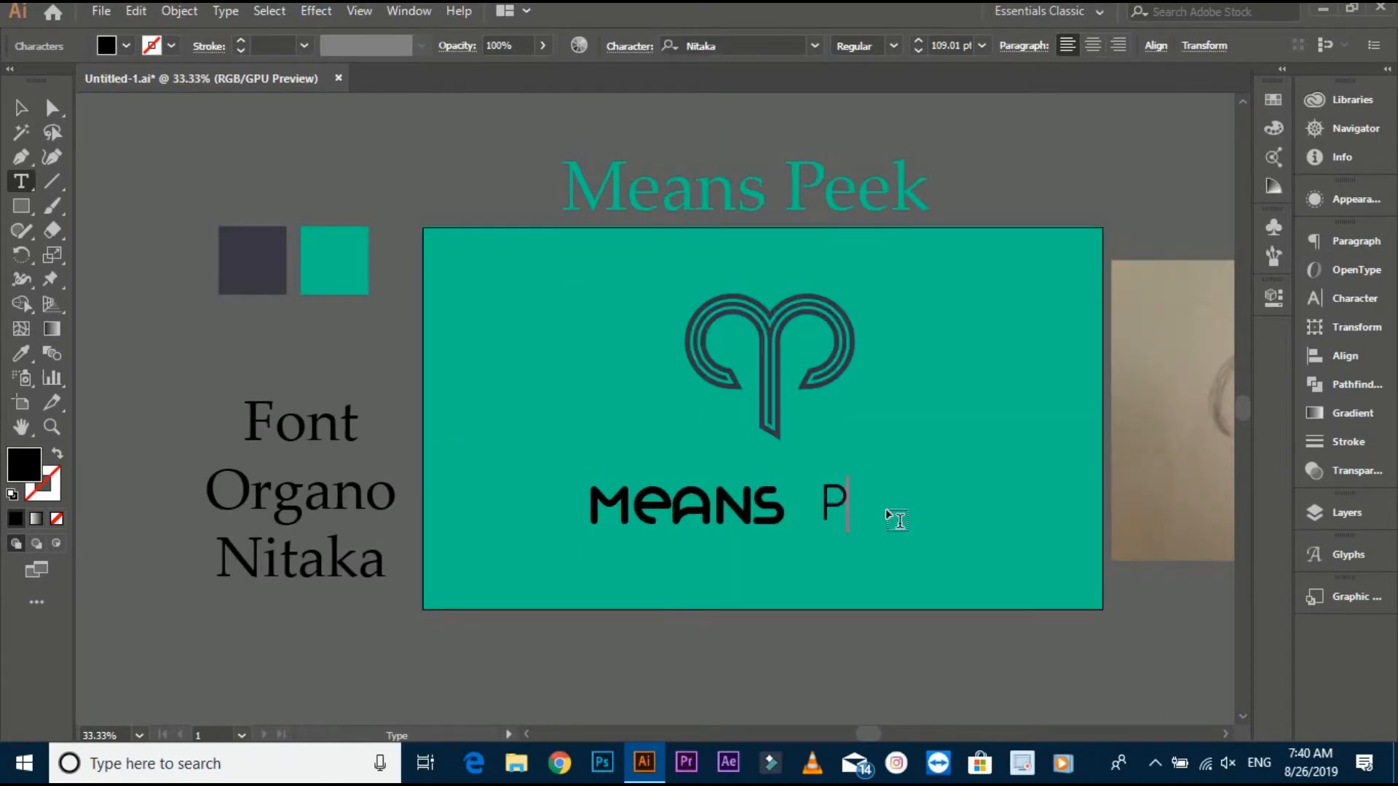
pyautogui.click(835, 491)
pyautogui.press('BackSpace')
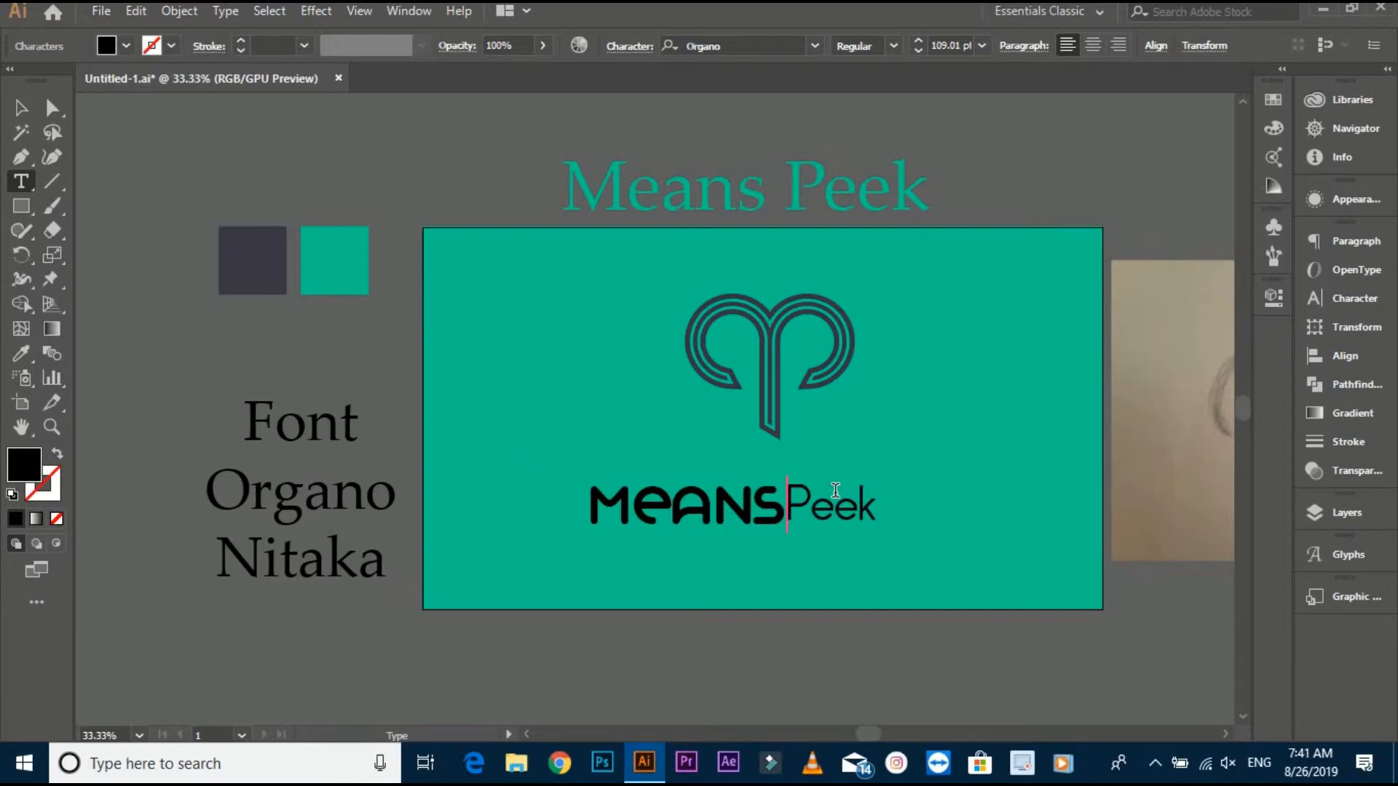
# Step: Scale the "Means Peek" text below the symbol down to a font size of about 73.82 pt
pyautogui.click(21, 108)
pyautogui.moveTo(915, 534); pyautogui.dragTo(862, 518)
pyautogui.scroll(1, 845, 509)
# Step: Convert the "Means Peek" text to outlines and ungroup the resulting shapes
pyautogui.rightClick(823, 504)
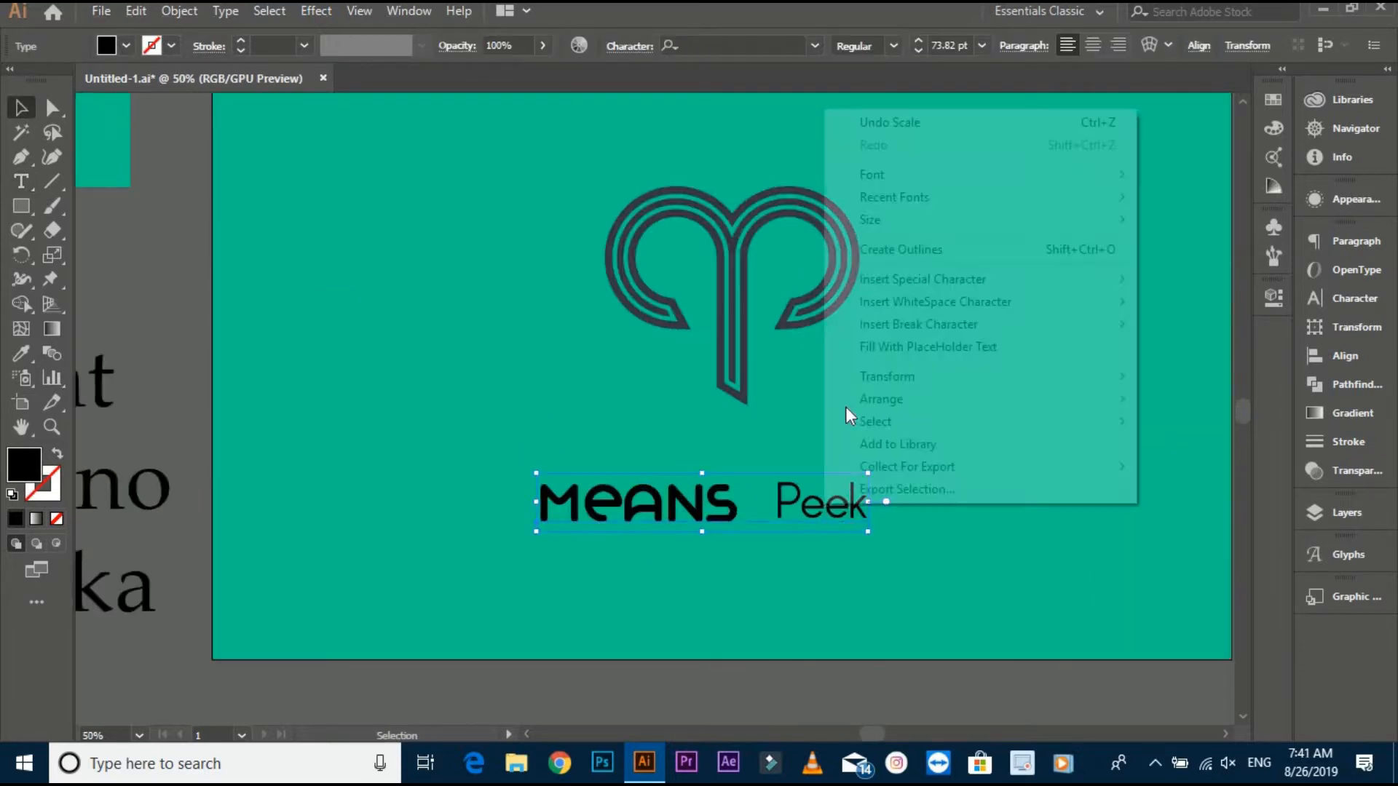
pyautogui.click(905, 247)
pyautogui.rightClick(813, 507)
pyautogui.click(867, 352)
pyautogui.click(567, 462)
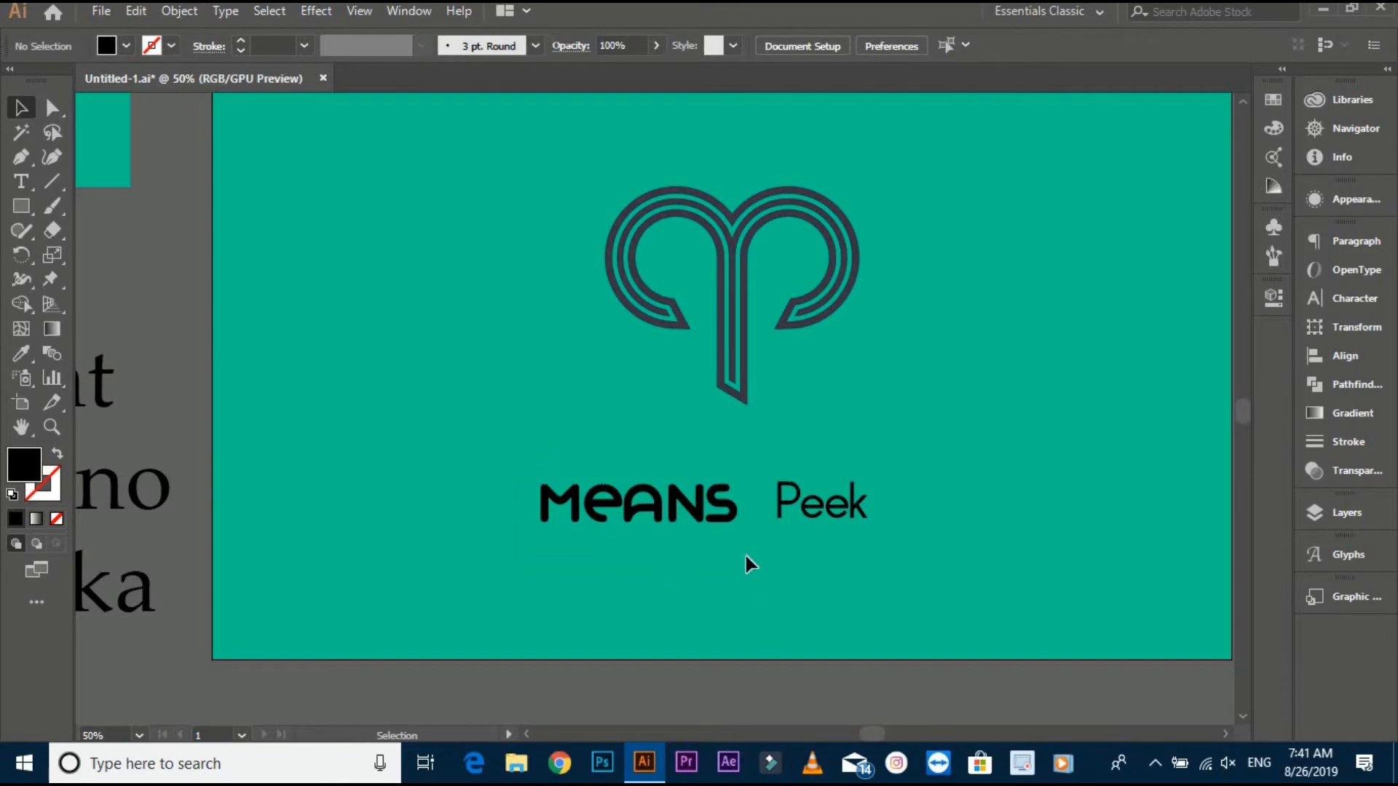
# Step: Apply Offset Path to the "Means" lettering with an 8 px offset and miter joins
pyautogui.click(640, 502)
pyautogui.click(178, 11)
pyautogui.moveTo(265, 474)
pyautogui.click(571, 544)
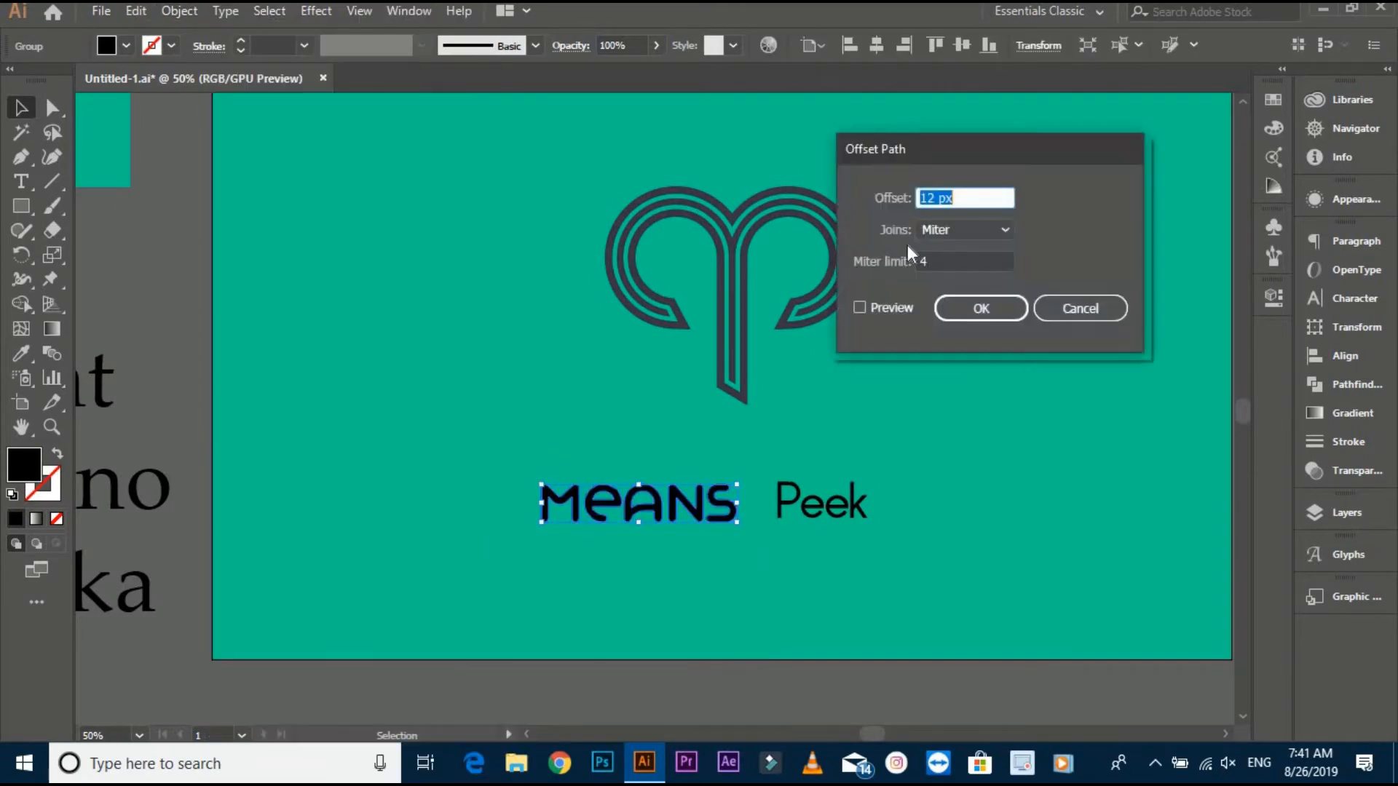
pyautogui.click(895, 310)
pyautogui.click(964, 198)
pyautogui.scroll(-4, 965, 198)
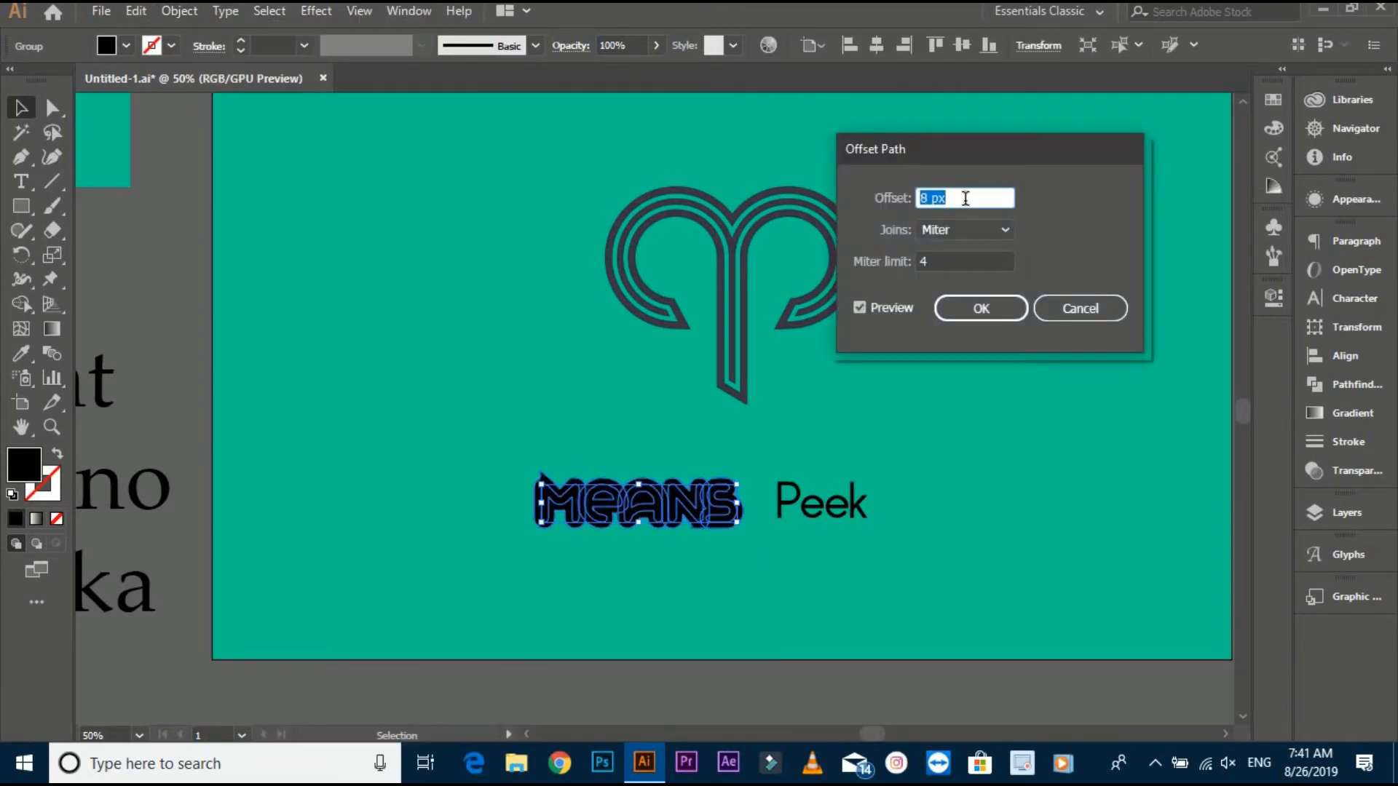
pyautogui.click(958, 313)
pyautogui.hotkey('ctrl', 'shift', 'a')
# Step: Ungroup the offset "Means" lettering into separate letter and outline shapes
pyautogui.scroll(1, 582, 506)
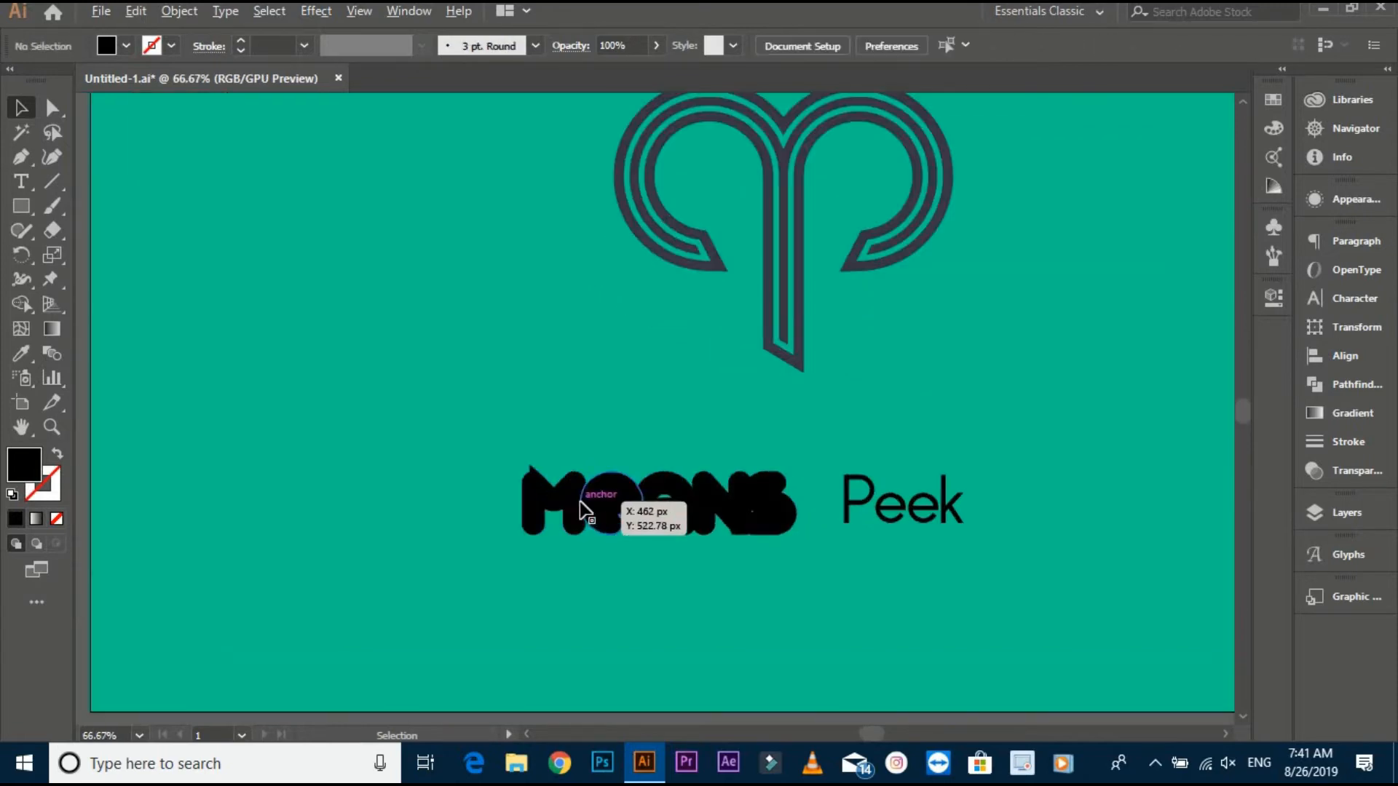
pyautogui.click(581, 503)
pyautogui.rightClick(578, 509)
pyautogui.click(619, 320)
pyautogui.click(597, 393)
# Step: Group the five inner letters of "Means" and fill them with the green sampled from the background
pyautogui.click(574, 499)
pyautogui.keyDown('shift'); pyautogui.click(609, 498); pyautogui.keyUp('shift')
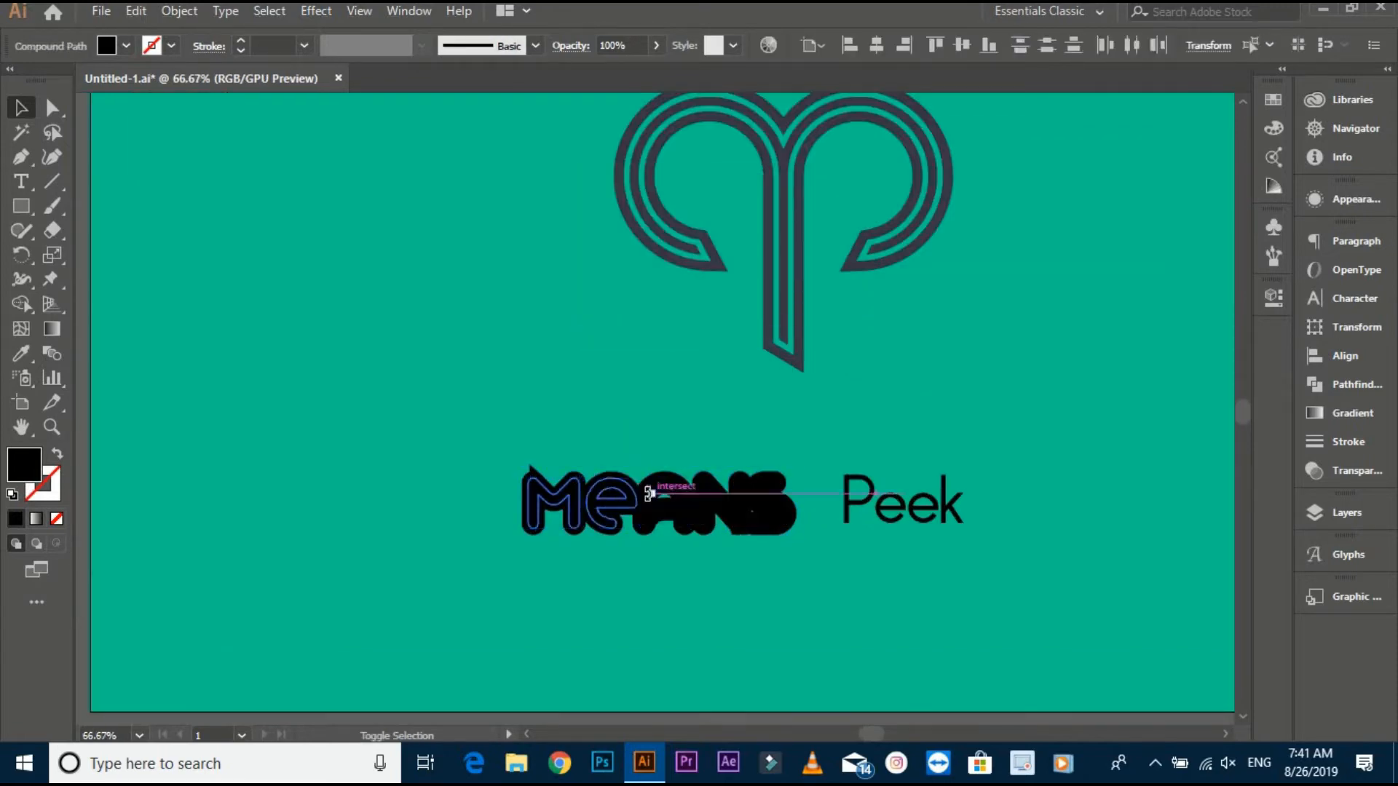
pyautogui.keyDown('shift'); pyautogui.click(668, 502); pyautogui.keyUp('shift')
pyautogui.keyDown('shift'); pyautogui.click(718, 502); pyautogui.keyUp('shift')
pyautogui.keyDown('shift'); pyautogui.click(765, 503); pyautogui.keyUp('shift')
pyautogui.hotkey('ctrl', 'g')
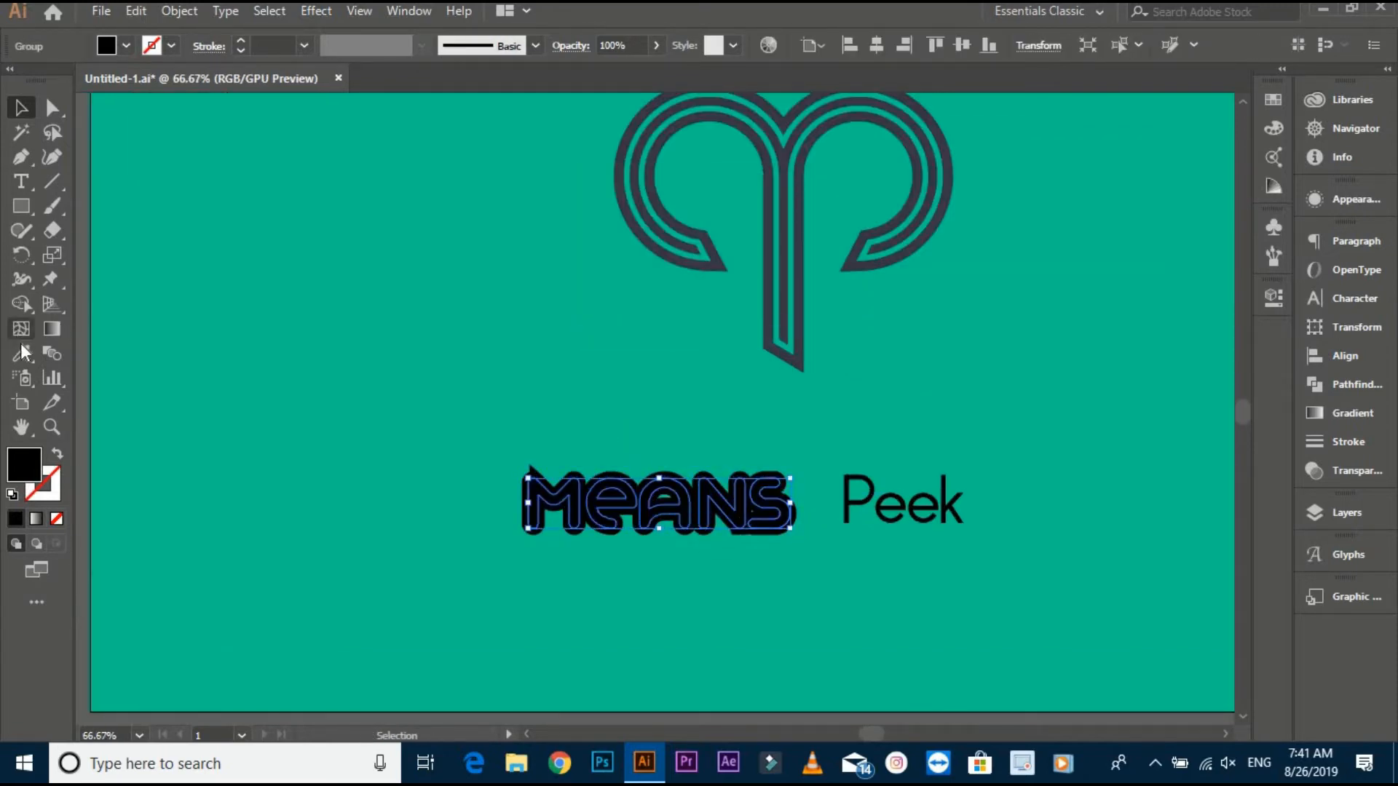
pyautogui.click(22, 354)
pyautogui.click(156, 306)
pyautogui.click(22, 108)
pyautogui.click(466, 393)
# Step: Select the five offset outline shapes of "Means" and fill them with the dark swatch colour
pyautogui.scroll(1, 588, 478)
pyautogui.click(576, 478)
pyautogui.keyDown('shift'); pyautogui.click(619, 477); pyautogui.keyUp('shift')
pyautogui.keyDown('shift'); pyautogui.click(707, 476); pyautogui.keyUp('shift')
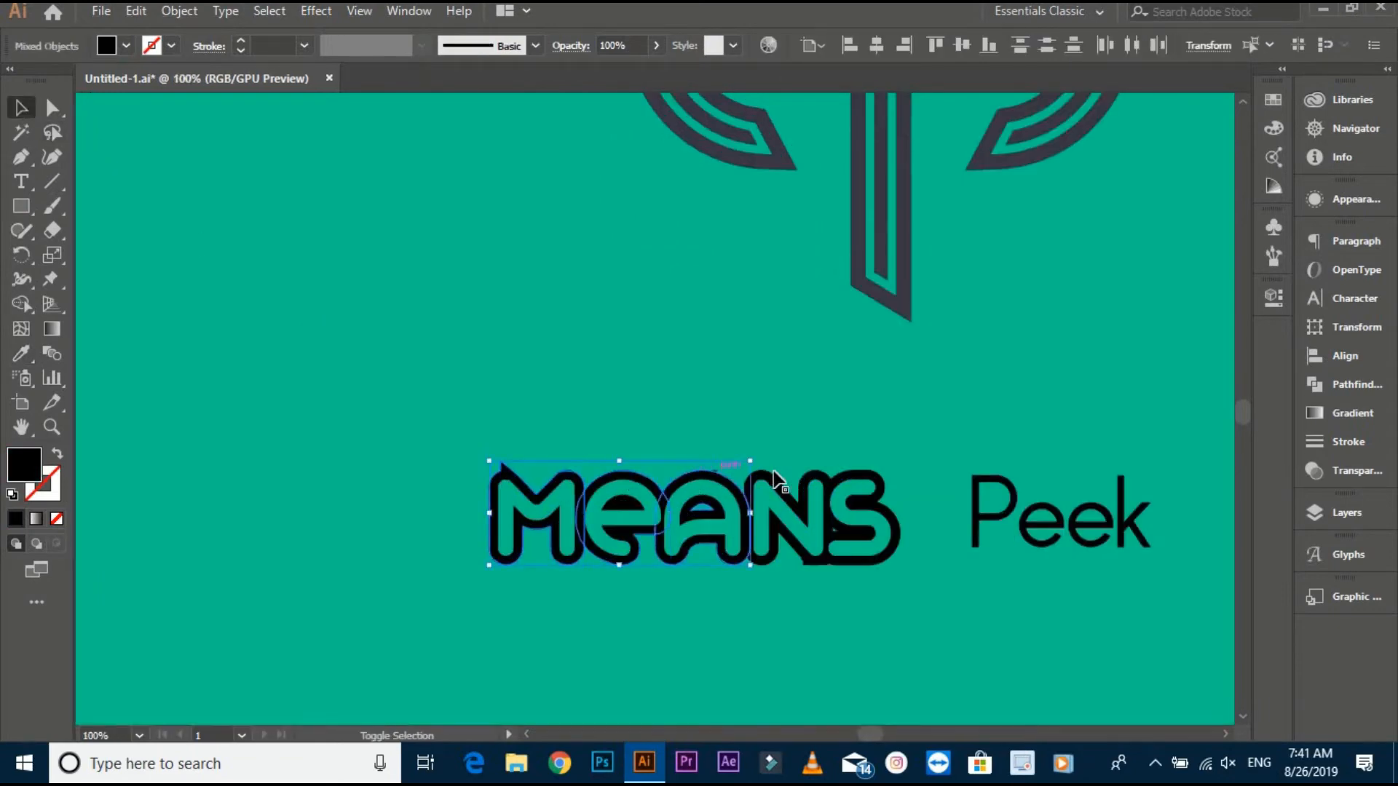
pyautogui.keyDown('shift'); pyautogui.click(774, 474); pyautogui.keyUp('shift')
pyautogui.keyDown('shift'); pyautogui.click(859, 476); pyautogui.keyUp('shift')
pyautogui.scroll(-3, 859, 477)
pyautogui.click(22, 354)
pyautogui.moveTo(499, 262); pyautogui.dragTo(449, 623)
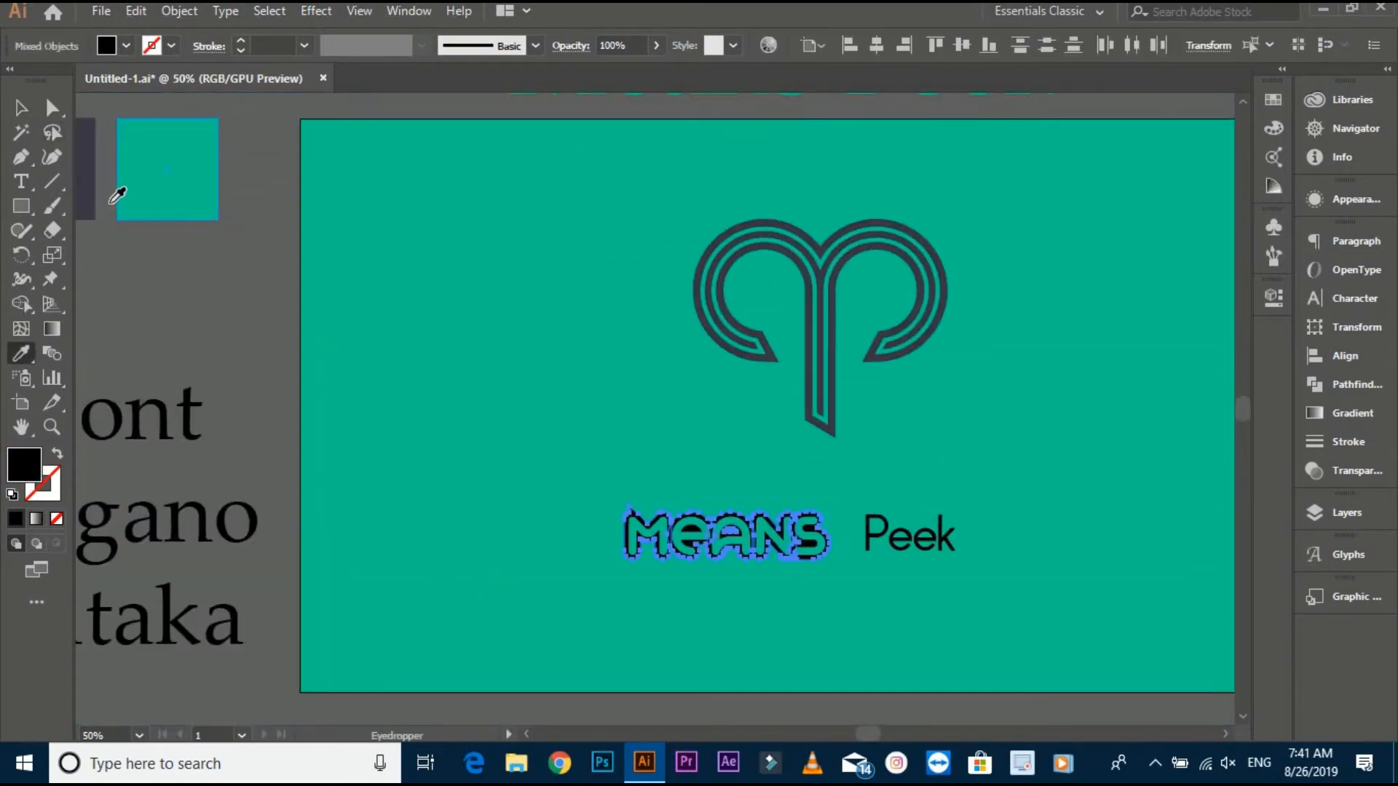
pyautogui.click(86, 198)
pyautogui.click(21, 108)
pyautogui.click(796, 574)
# Step: Fill all the "Peek" letters with the symbol's dark colour and group them
pyautogui.scroll(1, 796, 574)
pyautogui.moveTo(796, 574); pyautogui.dragTo(655, 583)
pyautogui.click(751, 537)
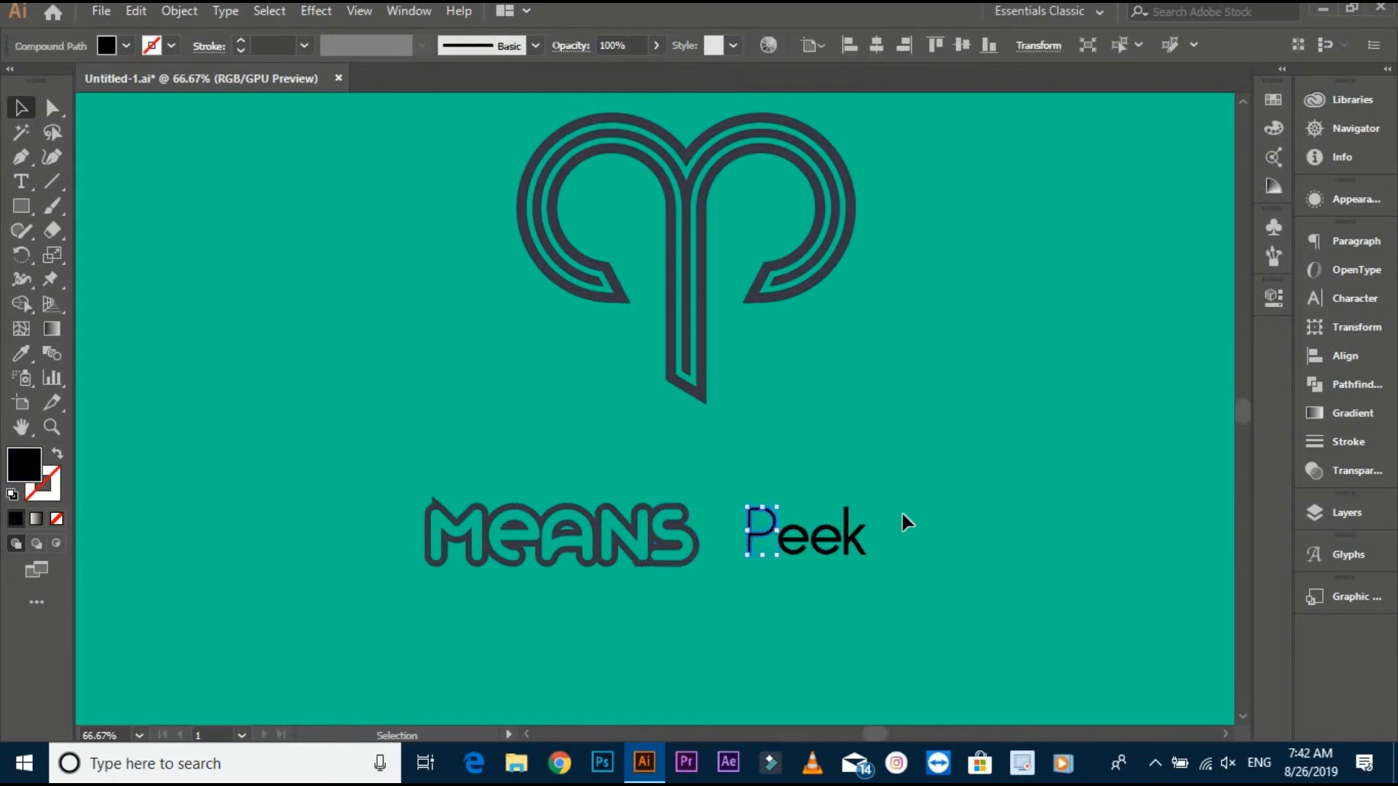
pyautogui.moveTo(901, 514); pyautogui.dragTo(757, 546)
pyautogui.click(22, 354)
pyautogui.click(557, 227)
pyautogui.click(21, 109)
pyautogui.hotkey('ctrl', 'g')
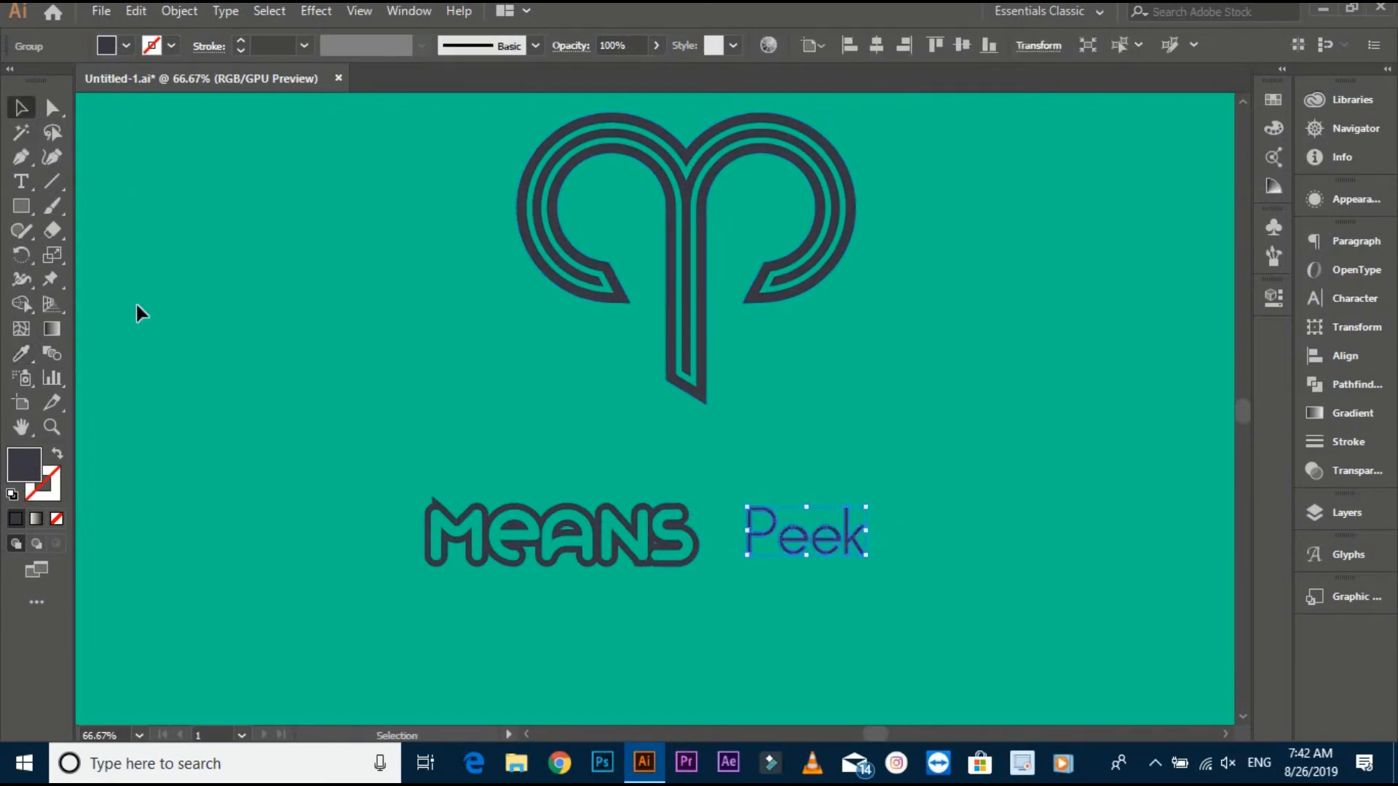
pyautogui.click(141, 313)
# Step: Group the "Means" lettering and its outline, and align the bottom edge of "Peek" to it
pyautogui.click(667, 548)
pyautogui.click(382, 496)
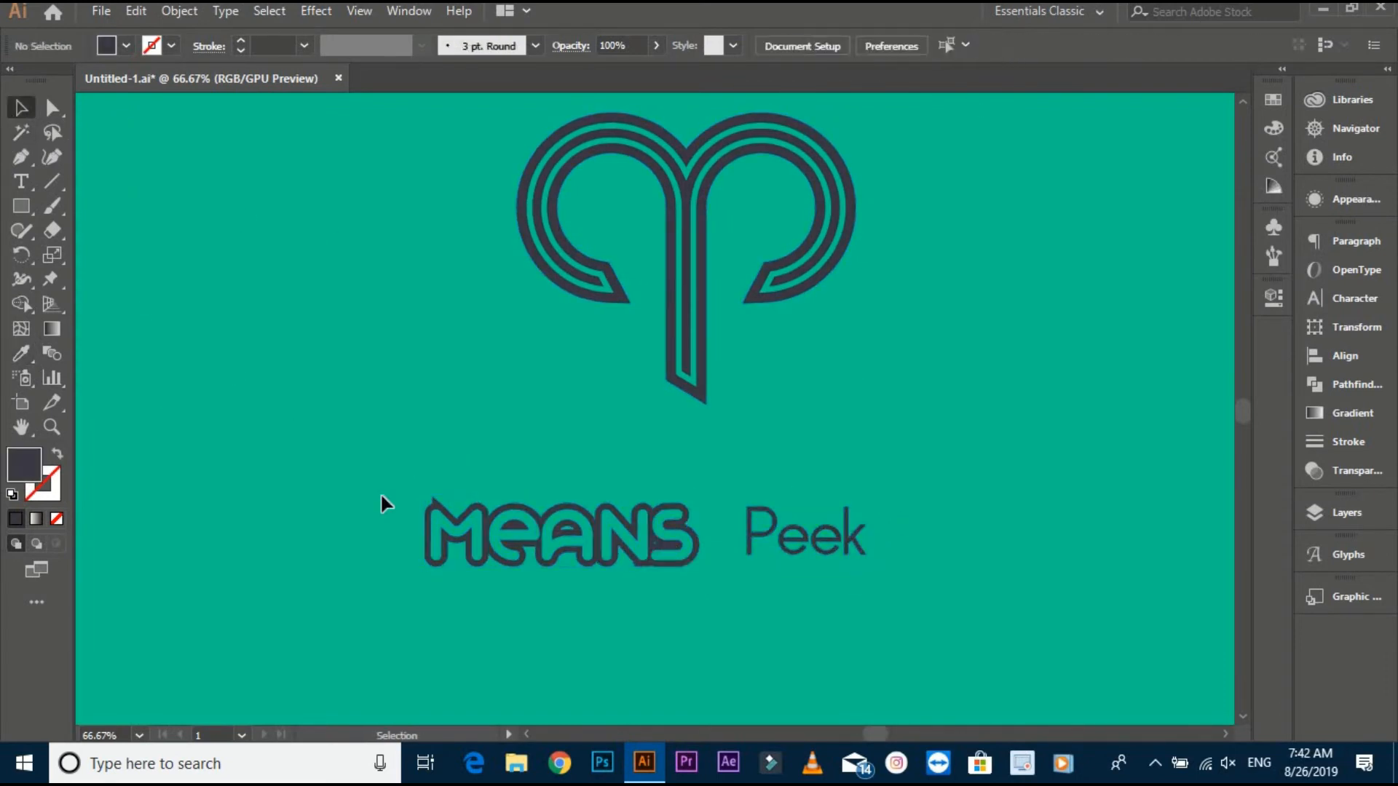
pyautogui.moveTo(382, 495); pyautogui.dragTo(677, 572)
pyautogui.hotkey('ctrl', 'g')
pyautogui.keyDown('shift'); pyautogui.click(751, 537); pyautogui.keyUp('shift')
pyautogui.click(690, 535)
pyautogui.click(986, 45)
pyautogui.click(993, 247)
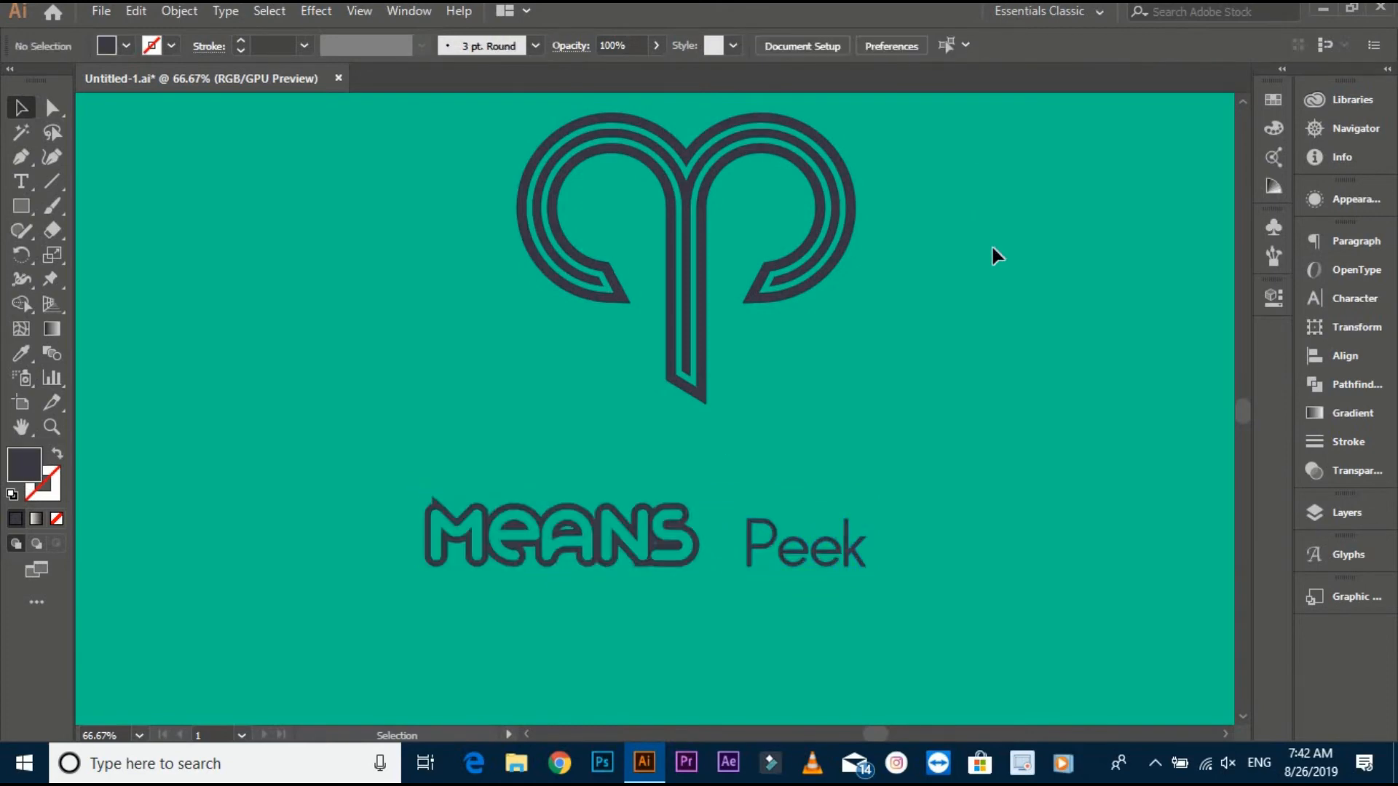
# Step: Group "Means" and "Peek" and centre the wordmark horizontally on the symbol
pyautogui.scroll(-1, 891, 424)
pyautogui.moveTo(526, 483); pyautogui.dragTo(829, 517)
pyautogui.hotkey('ctrl', 'g')
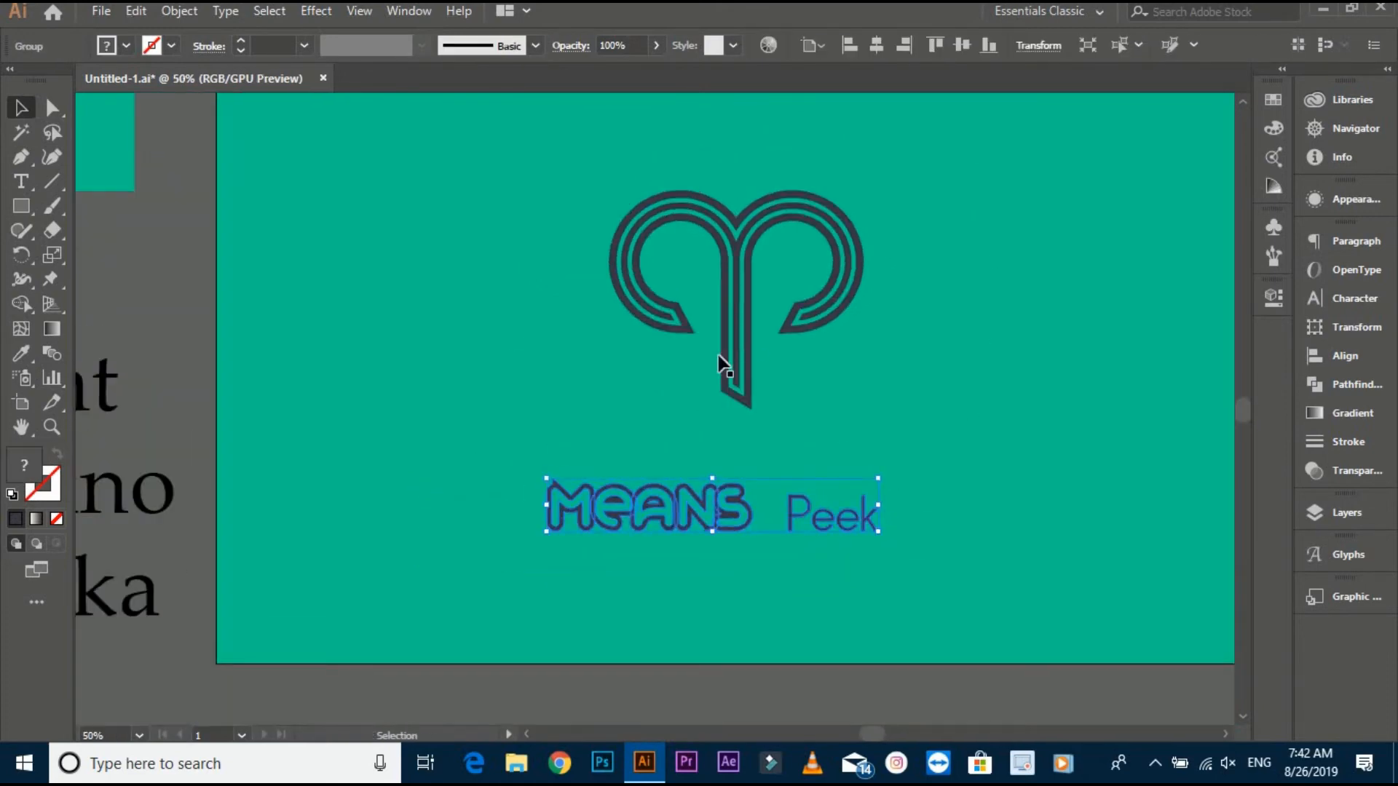
pyautogui.keyDown('shift'); pyautogui.click(726, 370); pyautogui.keyUp('shift')
pyautogui.click(730, 372)
pyautogui.click(877, 46)
pyautogui.click(975, 236)
# Step: Ungroup the combined wordmark so that "Means" and "Peek" are separate again
pyautogui.scroll(-1, 983, 277)
pyautogui.moveTo(987, 284); pyautogui.dragTo(860, 375)
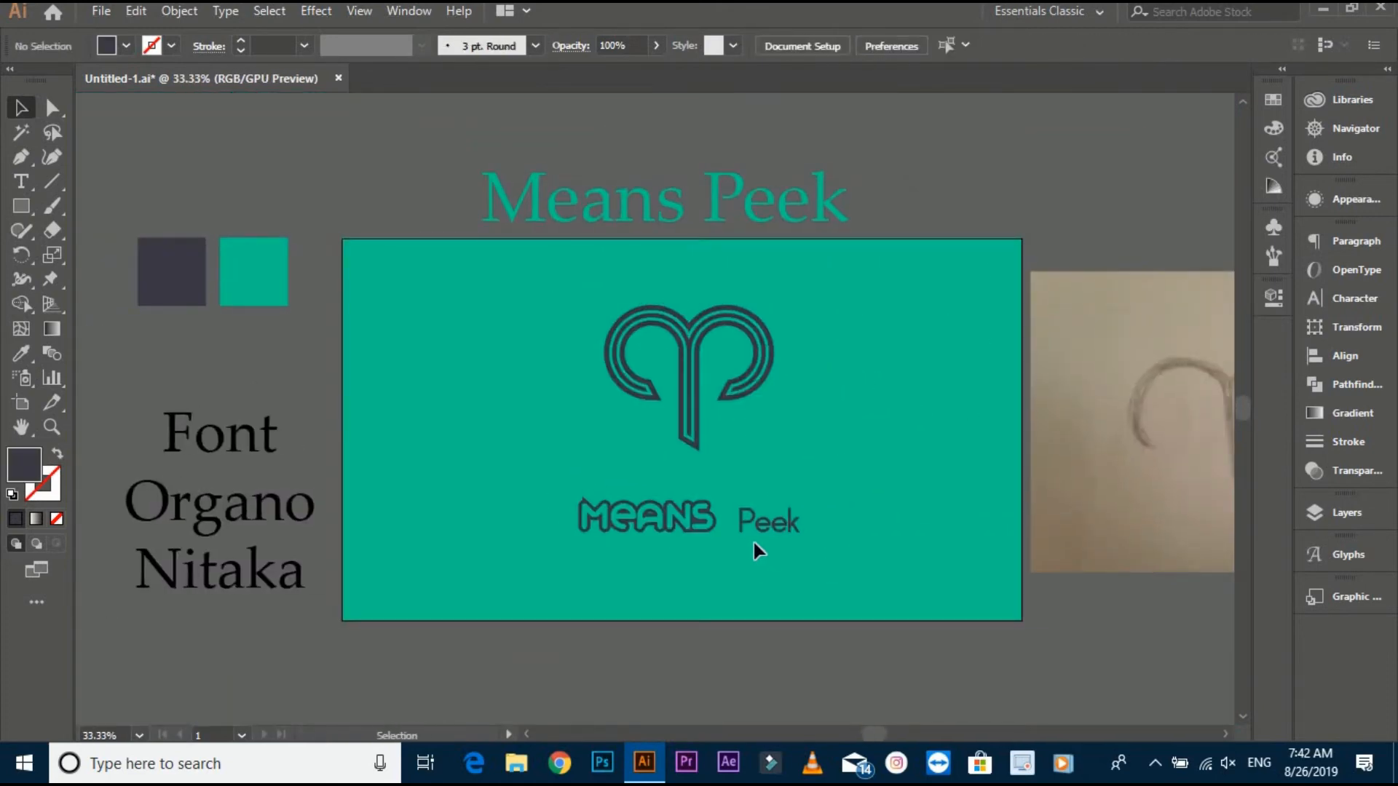
pyautogui.scroll(1, 794, 483)
pyautogui.moveTo(793, 424); pyautogui.dragTo(837, 429)
pyautogui.rightClick(780, 545)
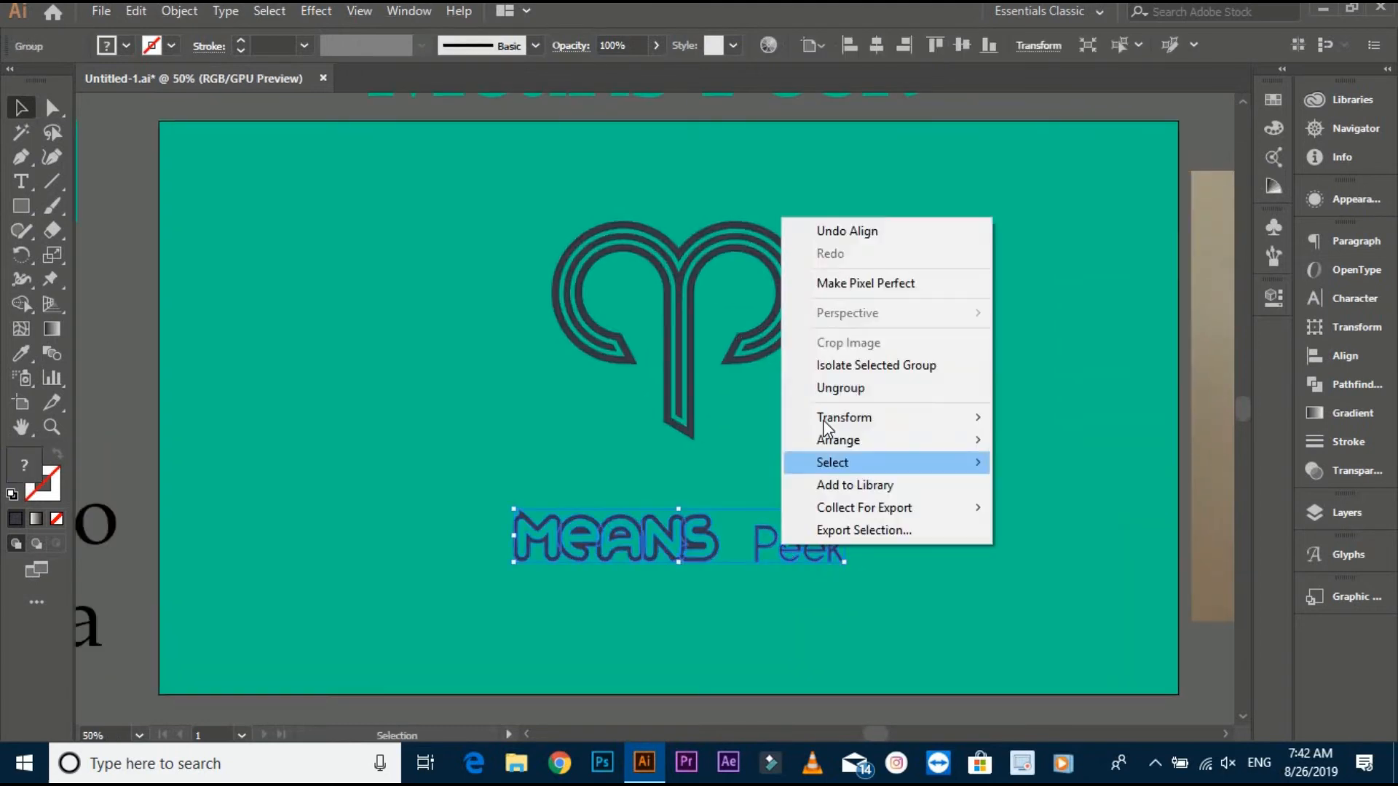
pyautogui.click(840, 388)
pyautogui.click(859, 448)
pyautogui.moveTo(780, 543); pyautogui.dragTo(825, 547)
pyautogui.click(667, 618)
pyautogui.click(888, 573)
pyautogui.moveTo(882, 492); pyautogui.dragTo(847, 498)
# Step: Apply Offset Path to the "Peek" lettering with a 6 px offset and miter joins
pyautogui.click(749, 565)
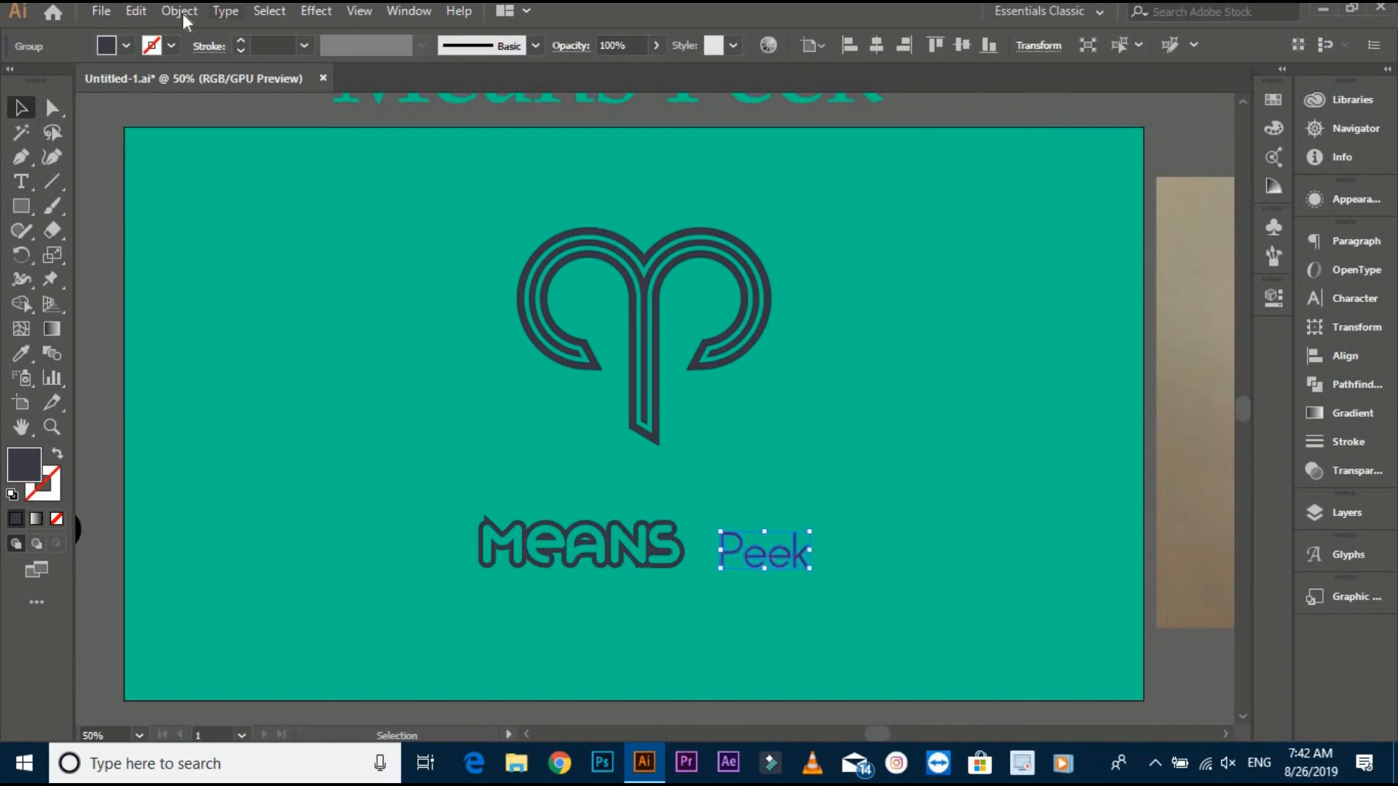
pyautogui.click(181, 13)
pyautogui.moveTo(437, 470)
pyautogui.click(578, 544)
pyautogui.click(902, 303)
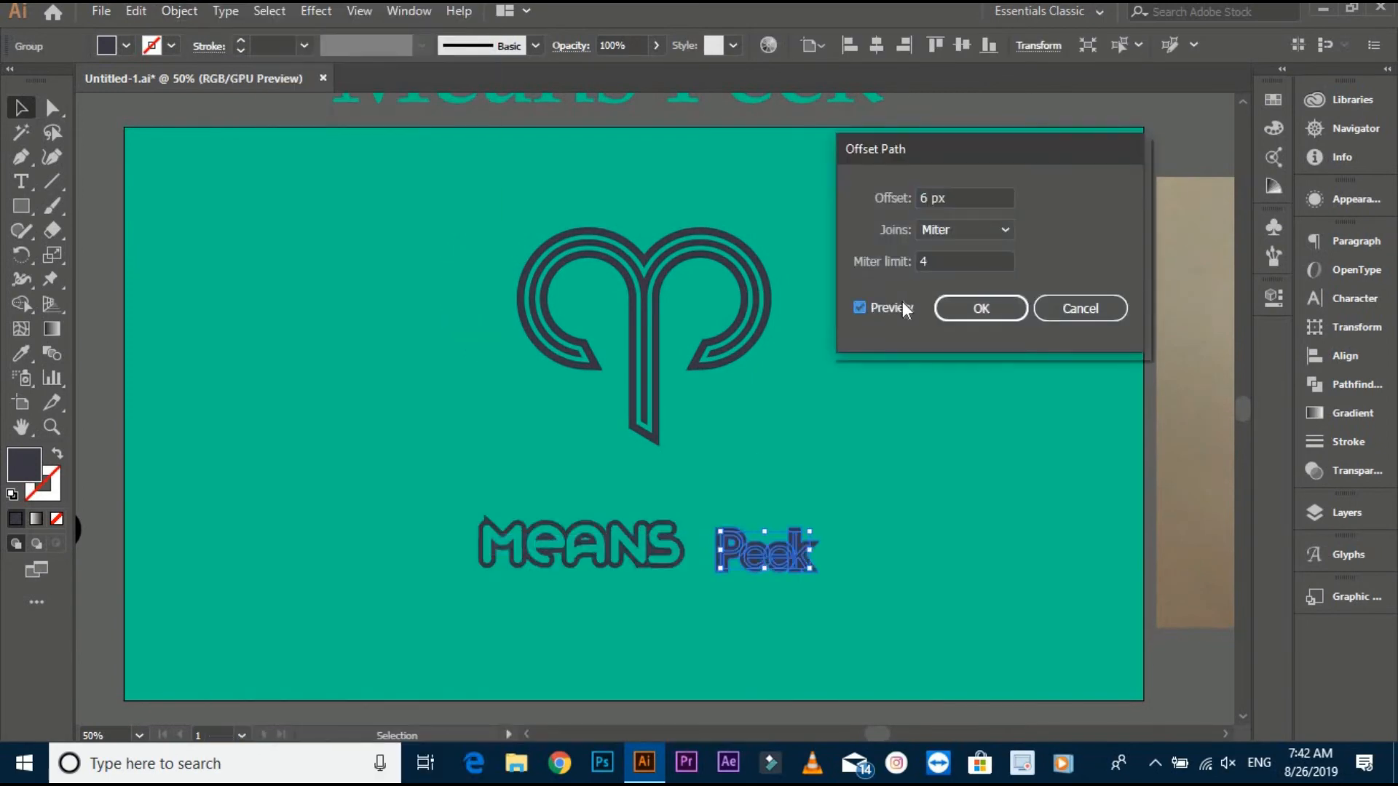
pyautogui.click(971, 303)
pyautogui.click(888, 437)
# Step: Ungroup the offset "Peek" lettering into separate letter and outline shapes
pyautogui.scroll(2, 796, 544)
pyautogui.rightClick(796, 546)
pyautogui.click(859, 387)
pyautogui.click(874, 560)
# Step: Select the four inner letters of "Peek" and fill them with the background's green
pyautogui.click(795, 565)
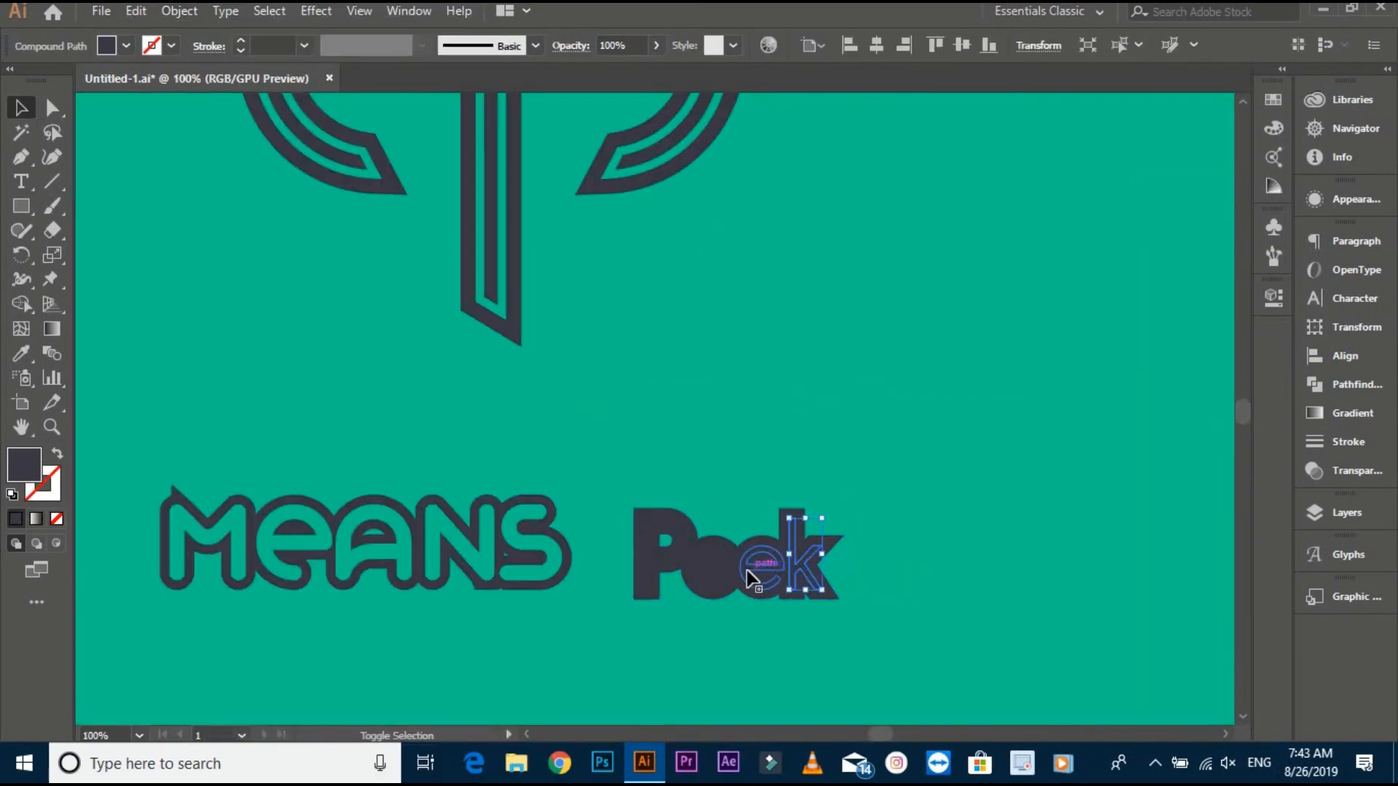
pyautogui.keyDown('shift'); pyautogui.click(746, 570); pyautogui.keyUp('shift')
pyautogui.keyDown('shift'); pyautogui.click(696, 564); pyautogui.keyUp('shift')
pyautogui.keyDown('shift'); pyautogui.click(672, 557); pyautogui.keyUp('shift')
pyautogui.press('i')
pyautogui.click(219, 328)
pyautogui.press('v')
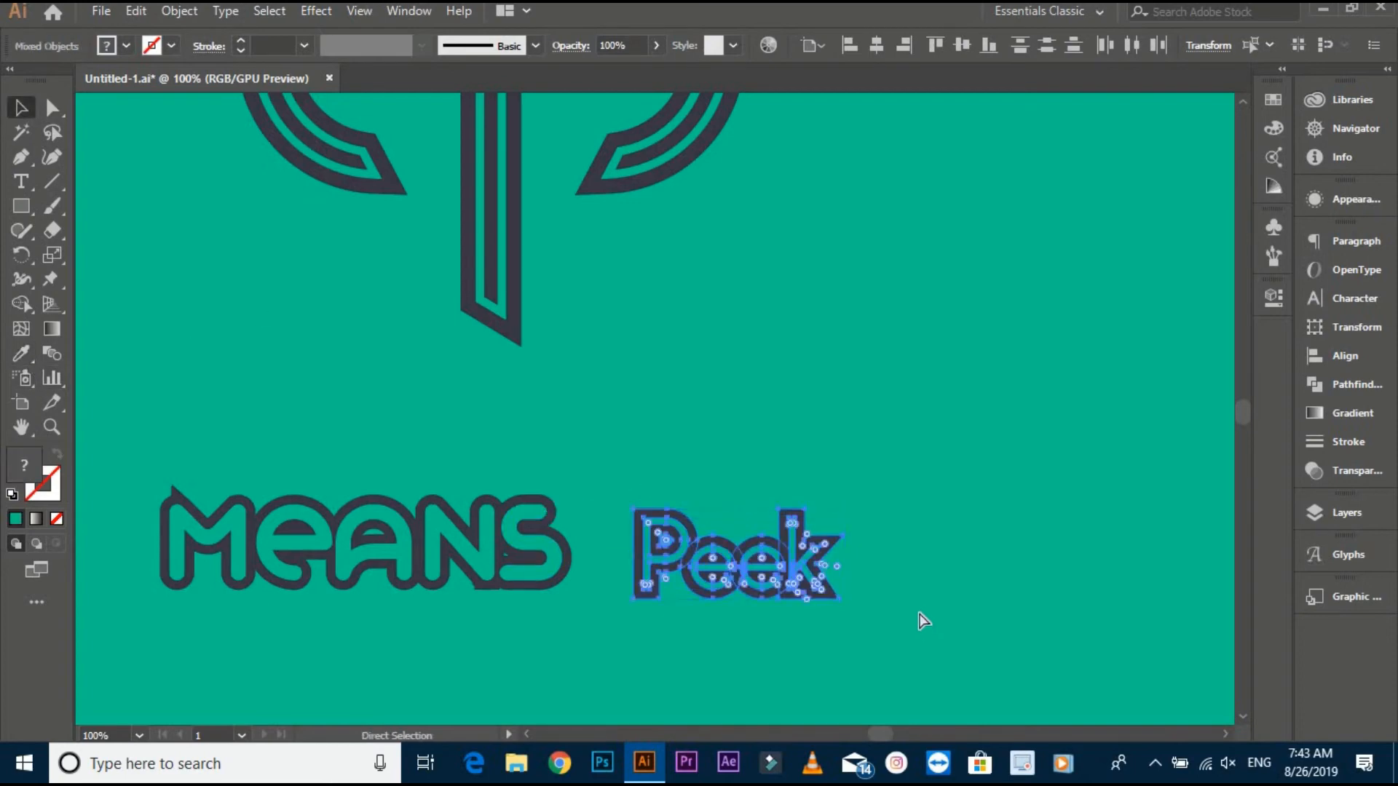
# Step: Align the bottom edge of the outlined "Peek" lettering to the "Means" lettering
pyautogui.moveTo(918, 618); pyautogui.dragTo(539, 536)
pyautogui.click(539, 536)
pyautogui.click(988, 46)
pyautogui.click(907, 313)
# Step: Group the two outlined words and centre the wordmark horizontally under the symbol, using the symbol as key object
pyautogui.scroll(-1, 897, 331)
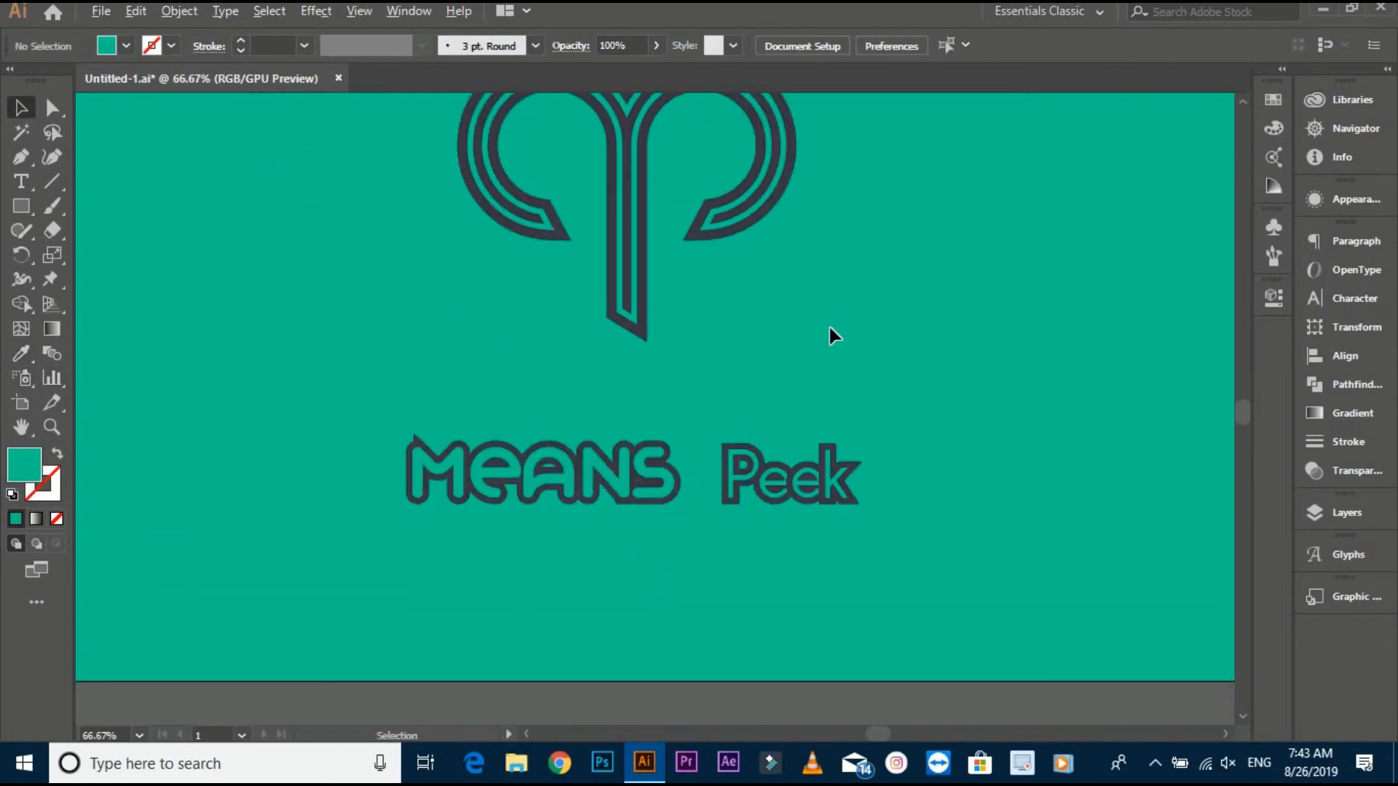
pyautogui.moveTo(645, 408); pyautogui.dragTo(835, 506)
pyautogui.hotkey('ctrl', 'g')
pyautogui.scroll(-1, 728, 557)
pyautogui.keyDown('shift'); pyautogui.click(735, 383); pyautogui.keyUp('shift')
pyautogui.click(735, 382)
pyautogui.click(876, 45)
pyautogui.click(894, 237)
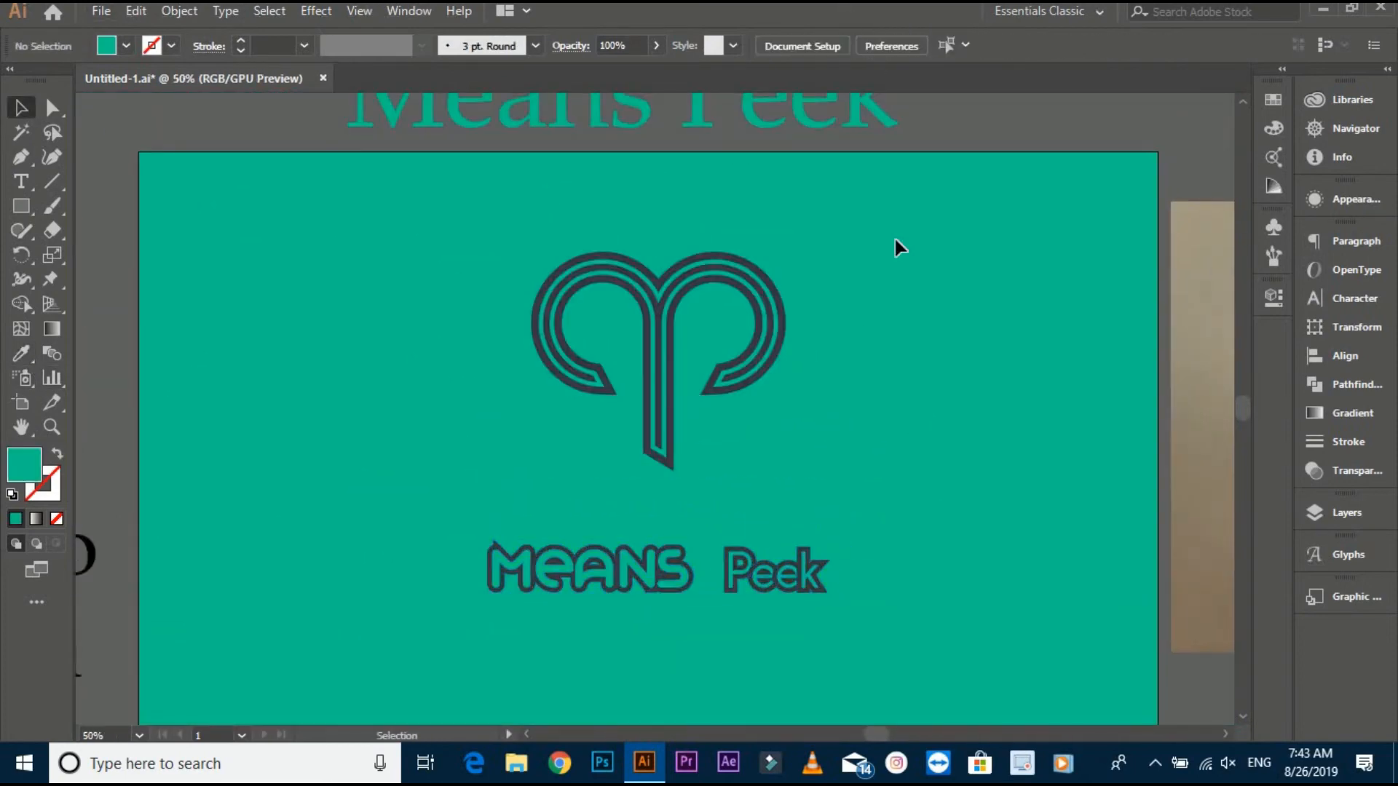
# Step: Centre the symbol and wordmark horizontally and vertically on the green background rectangle
pyautogui.scroll(-1, 888, 248)
pyautogui.click(793, 440)
pyautogui.keyDown('shift'); pyautogui.click(756, 385); pyautogui.keyUp('shift')
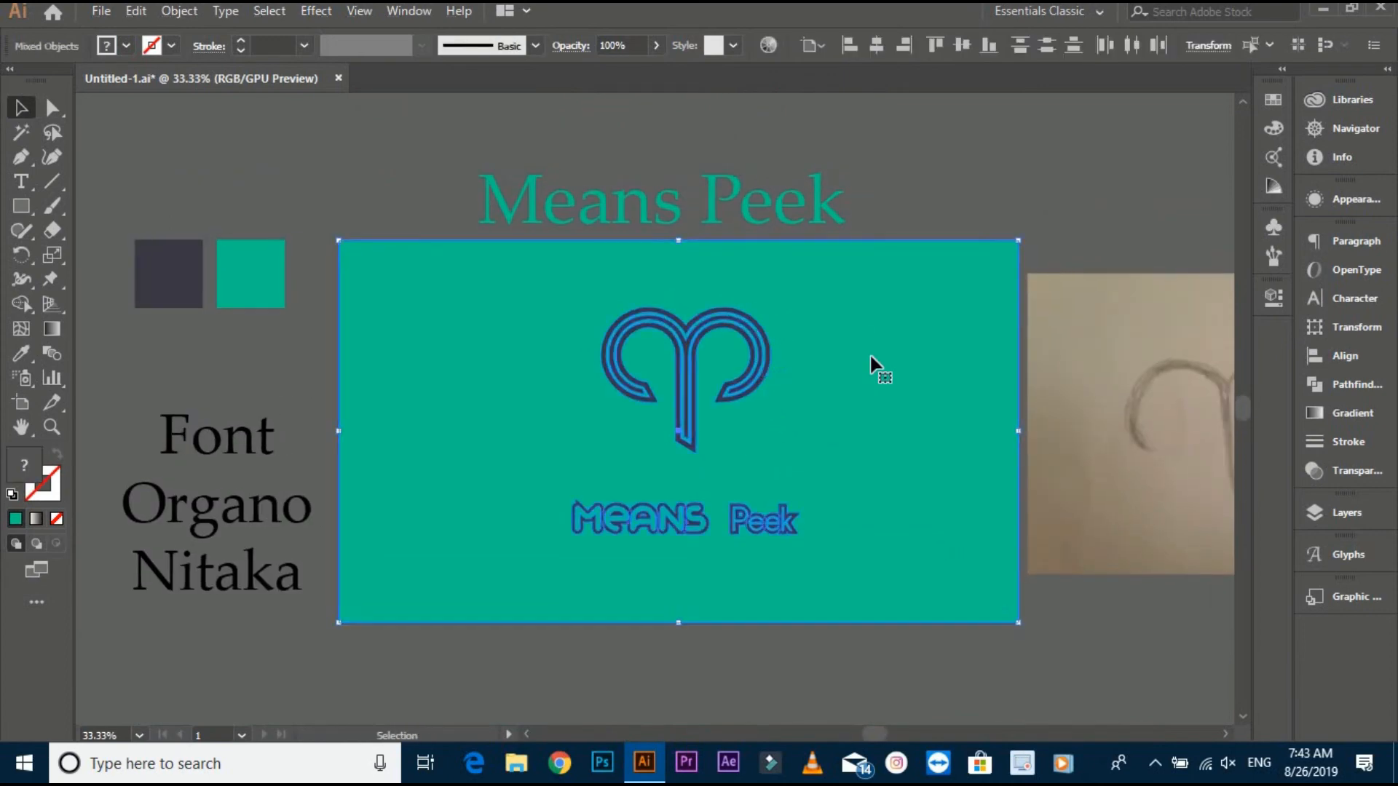
pyautogui.click(869, 353)
pyautogui.click(878, 47)
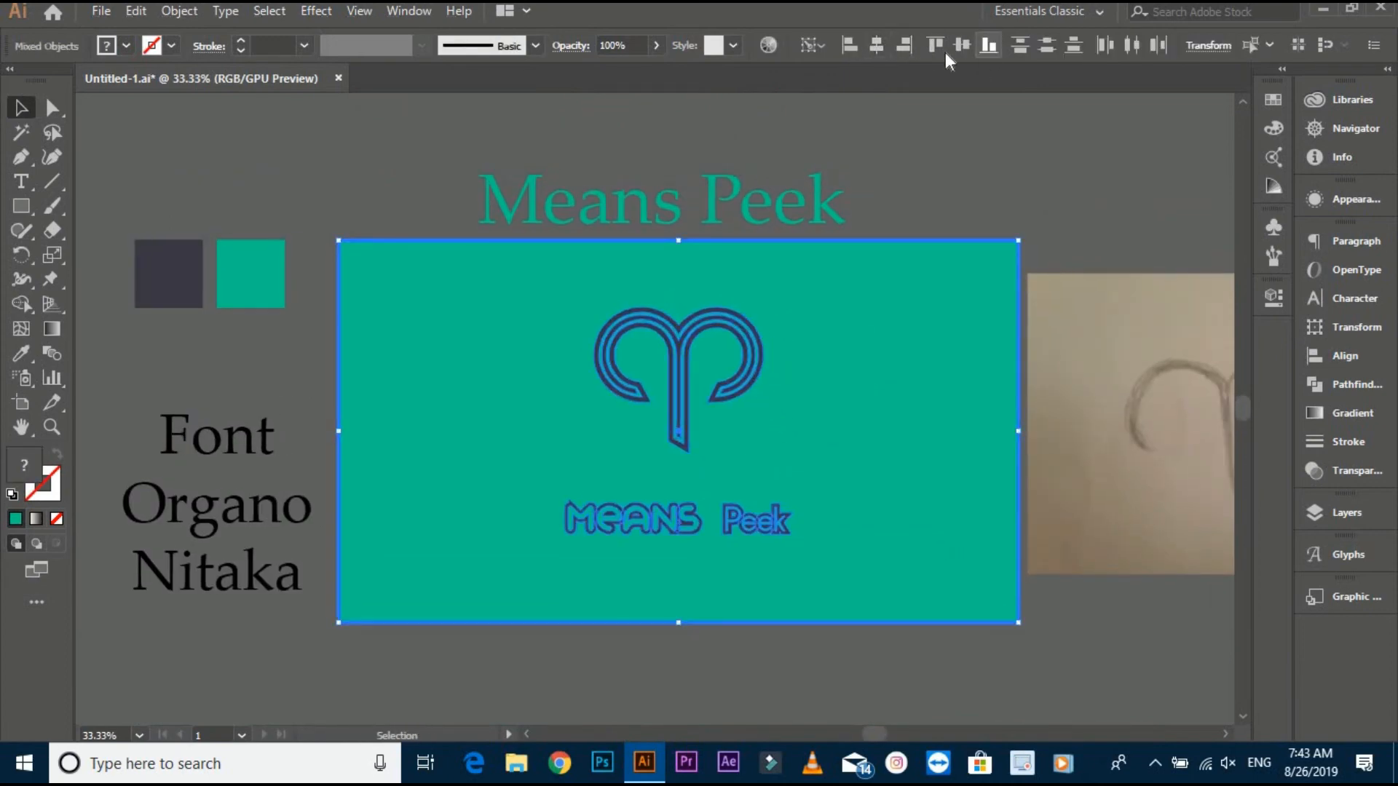
pyautogui.click(954, 50)
pyautogui.click(958, 133)
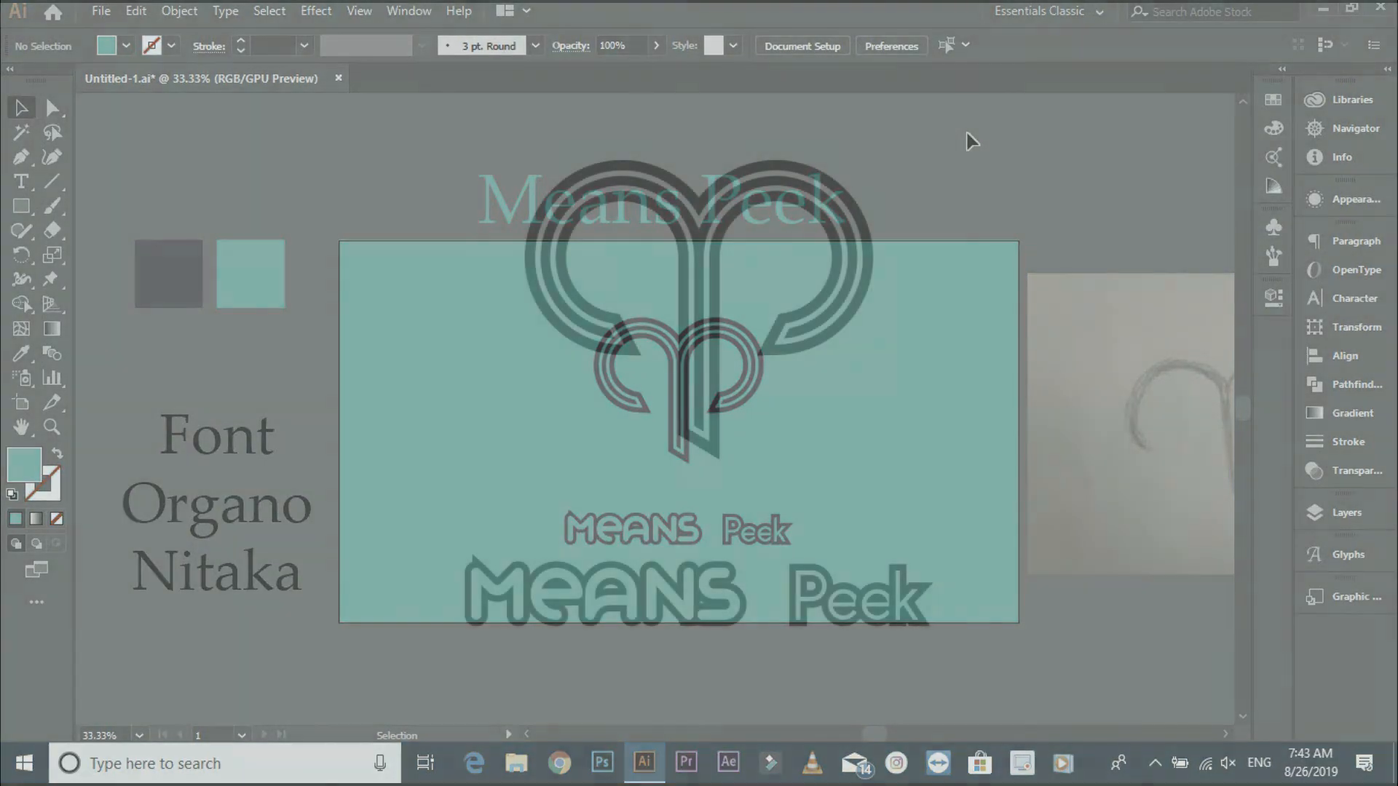